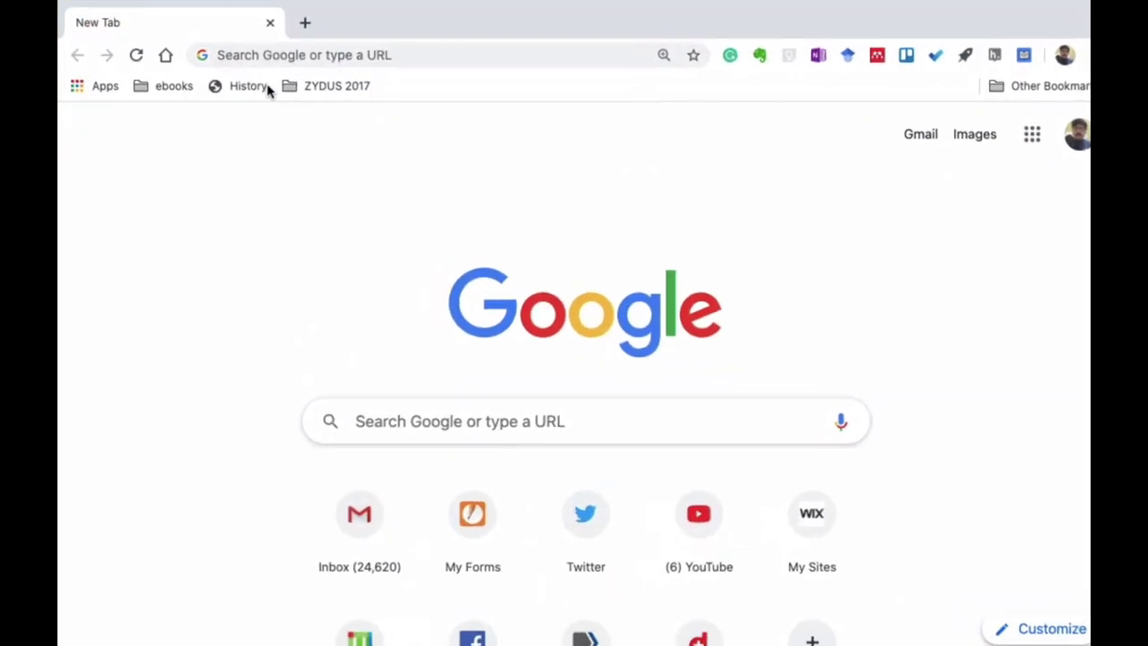
Step: Open the manuscripts.io website
click(271, 54)
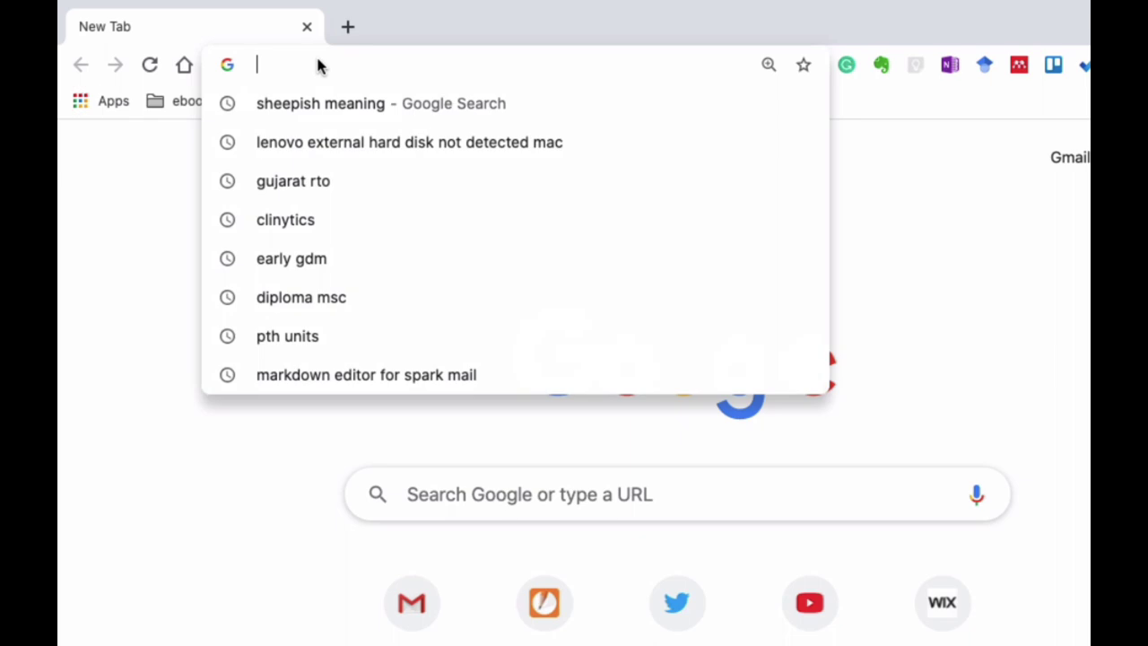
text(manusc)
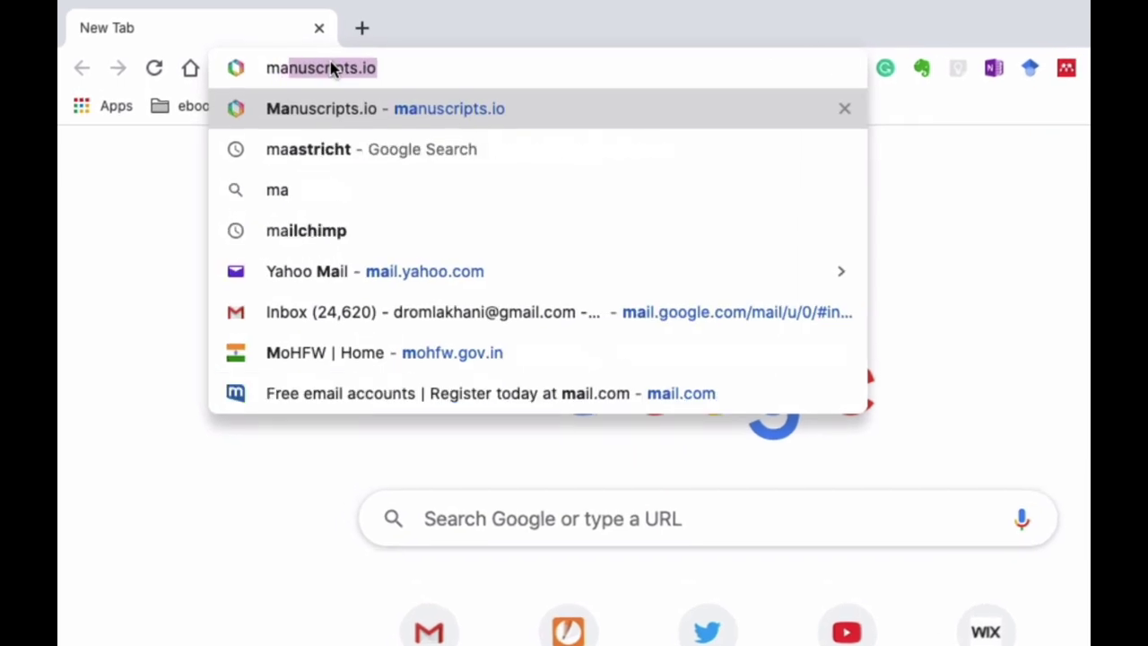
text(ripts.i)
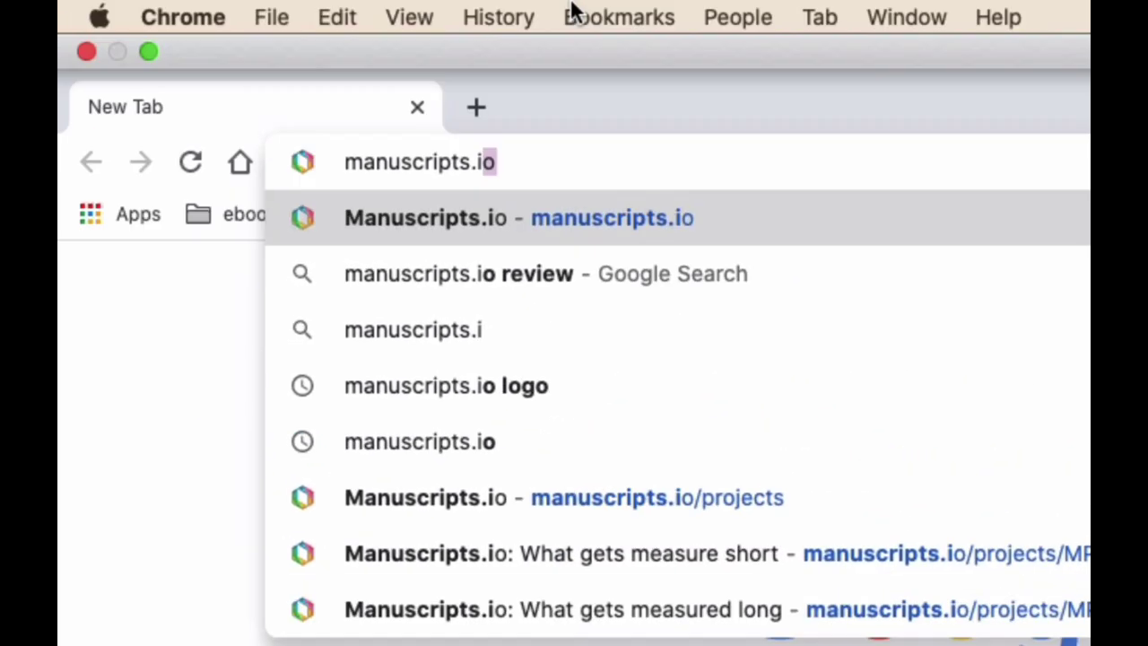
text(o)
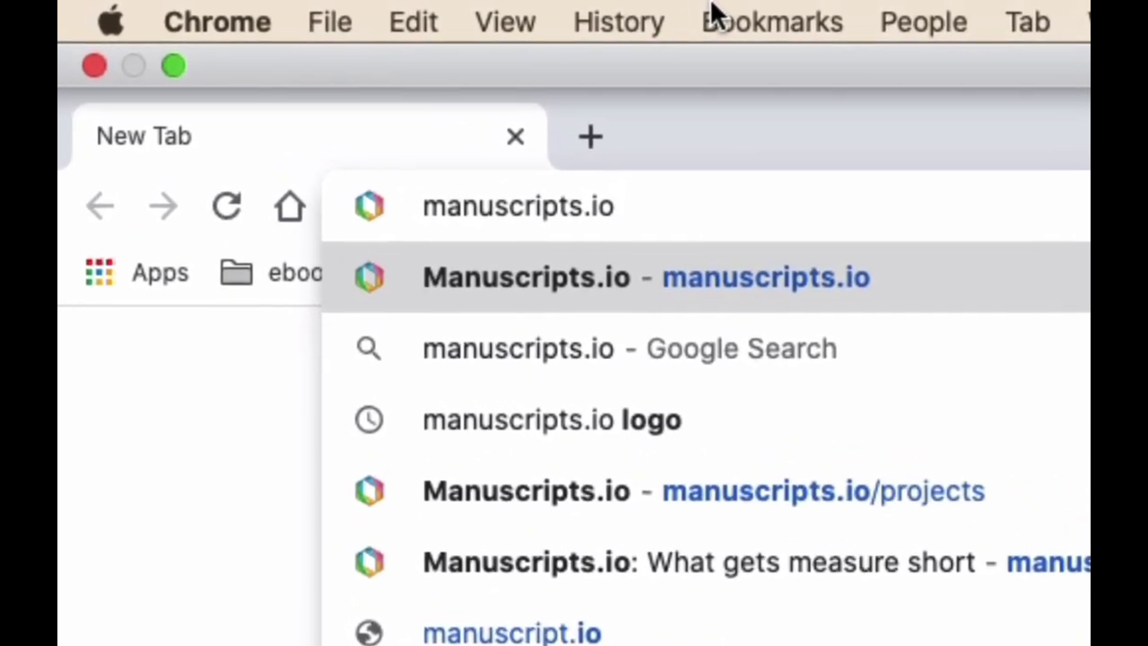
key(Return)
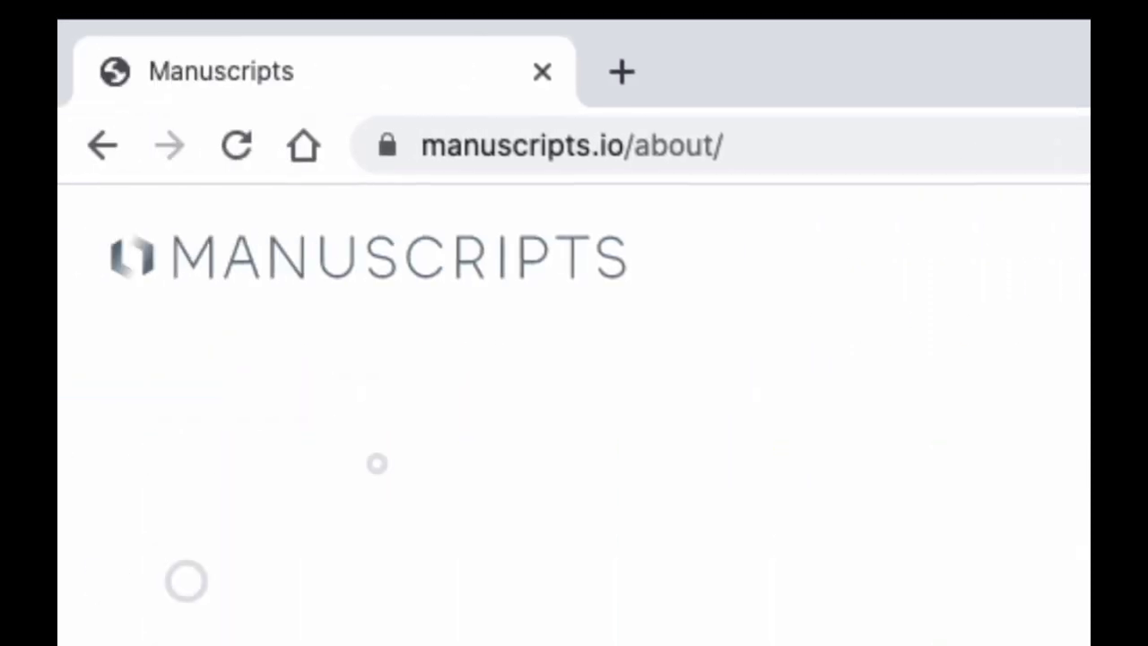
Step: Search for "google scholar chrome extension" in a new tab and open the Google Scholar Button page in the Chrome Web Store
click(623, 79)
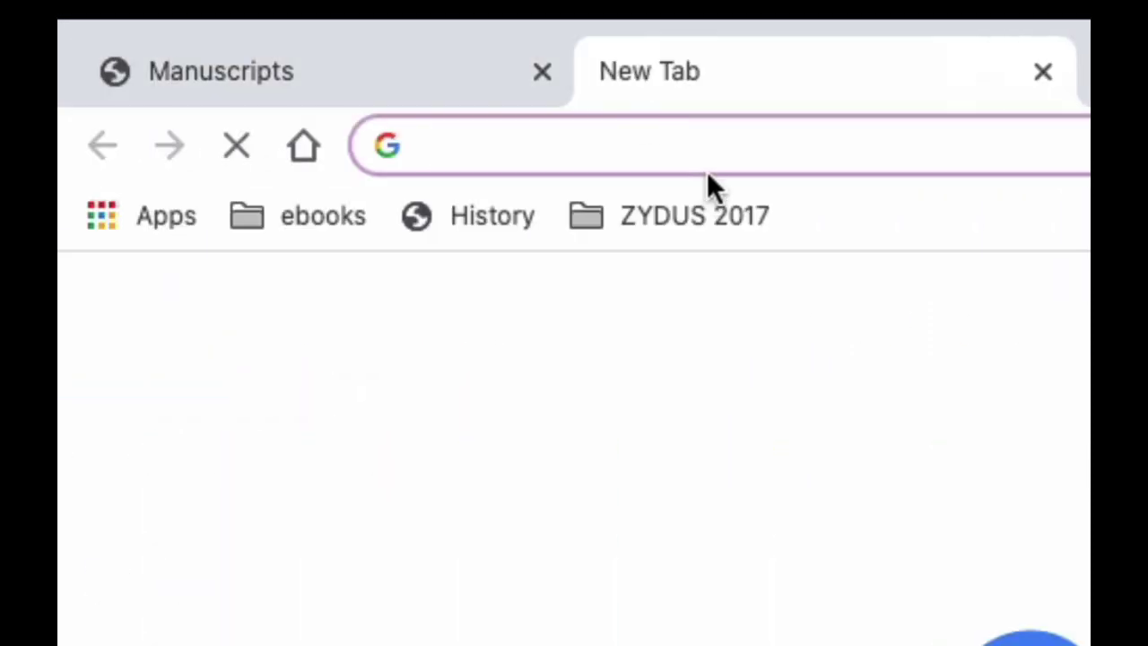
text(google scholar chro)
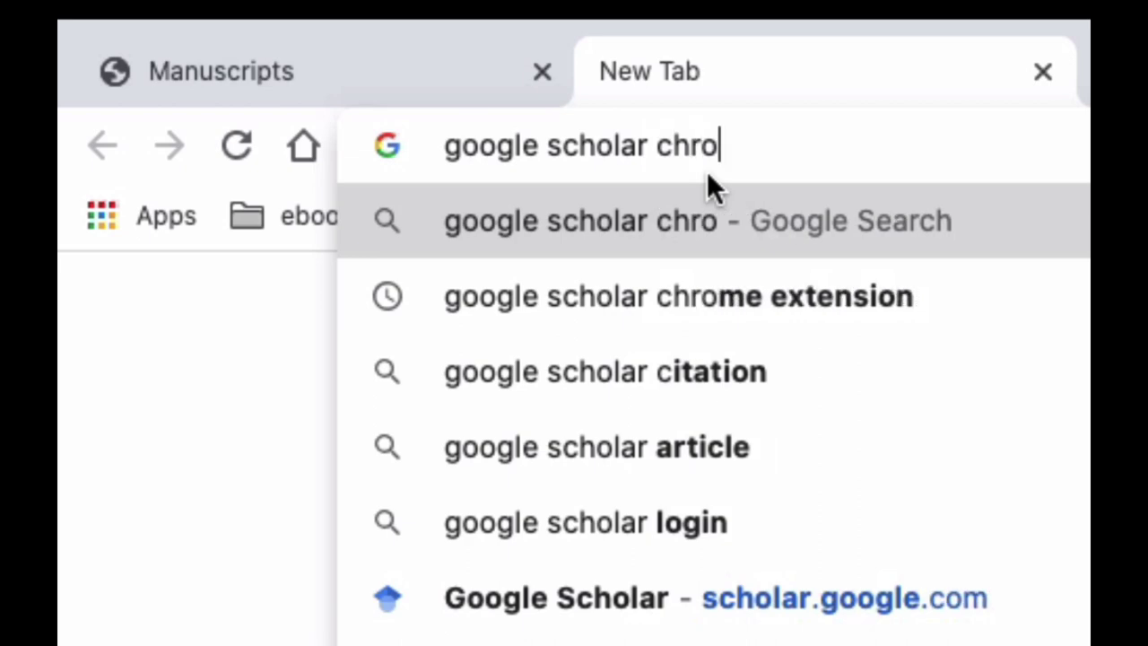
key(Down)
key(Return)
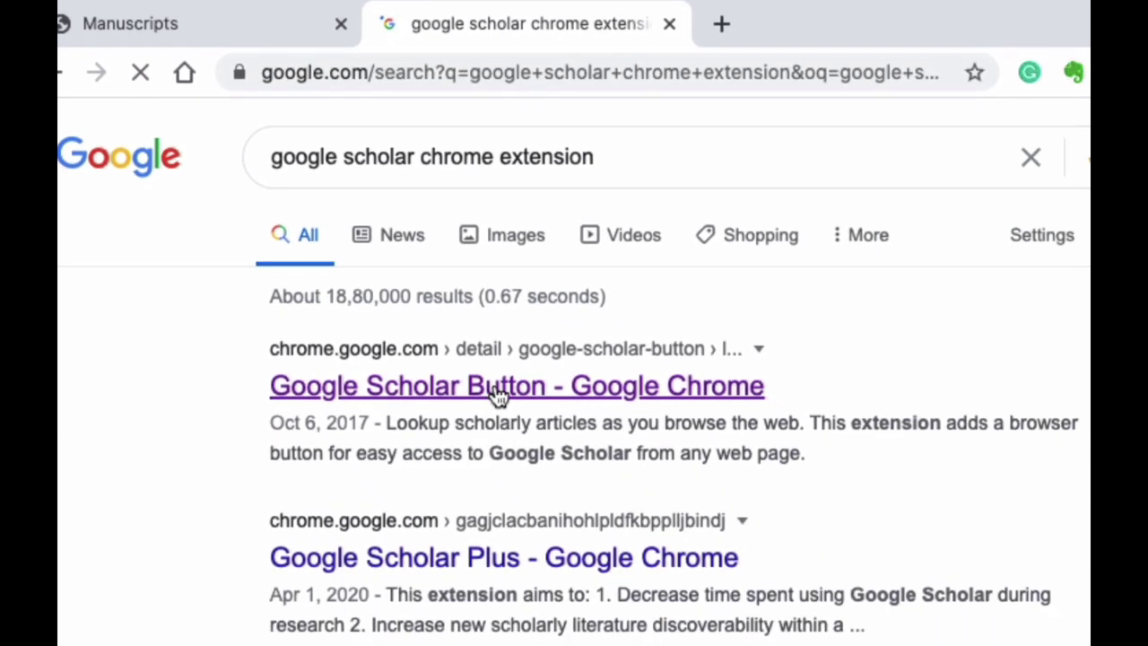
click(500, 394)
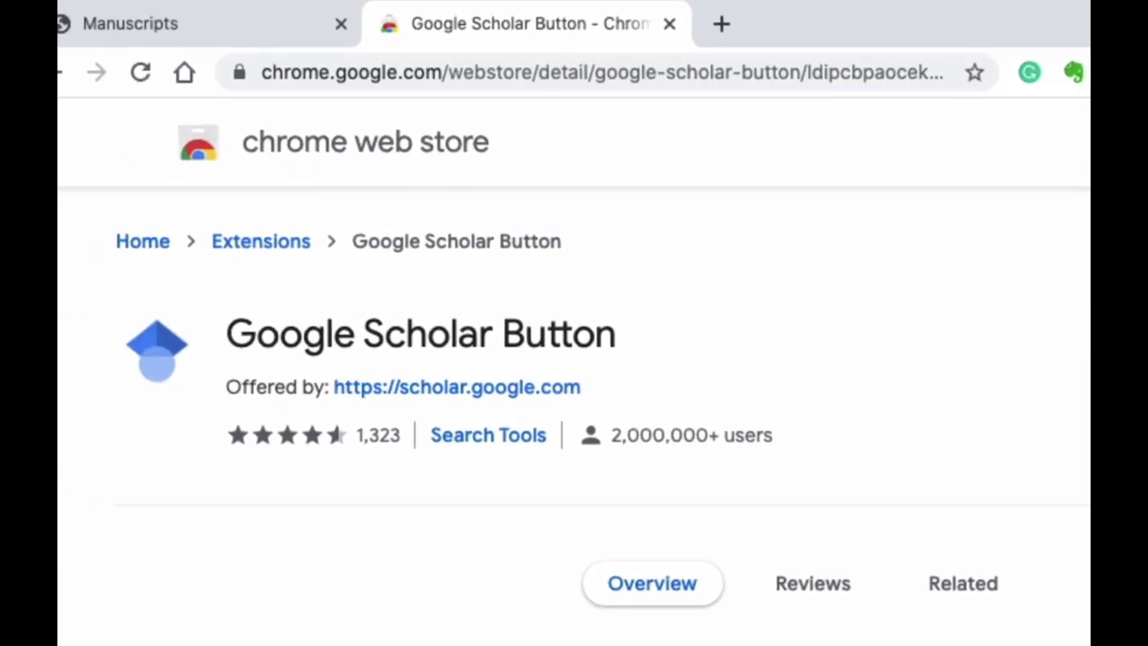
Step: Return to the Manuscripts site, sign up with a Google account, and confirm the registration
click(217, 45)
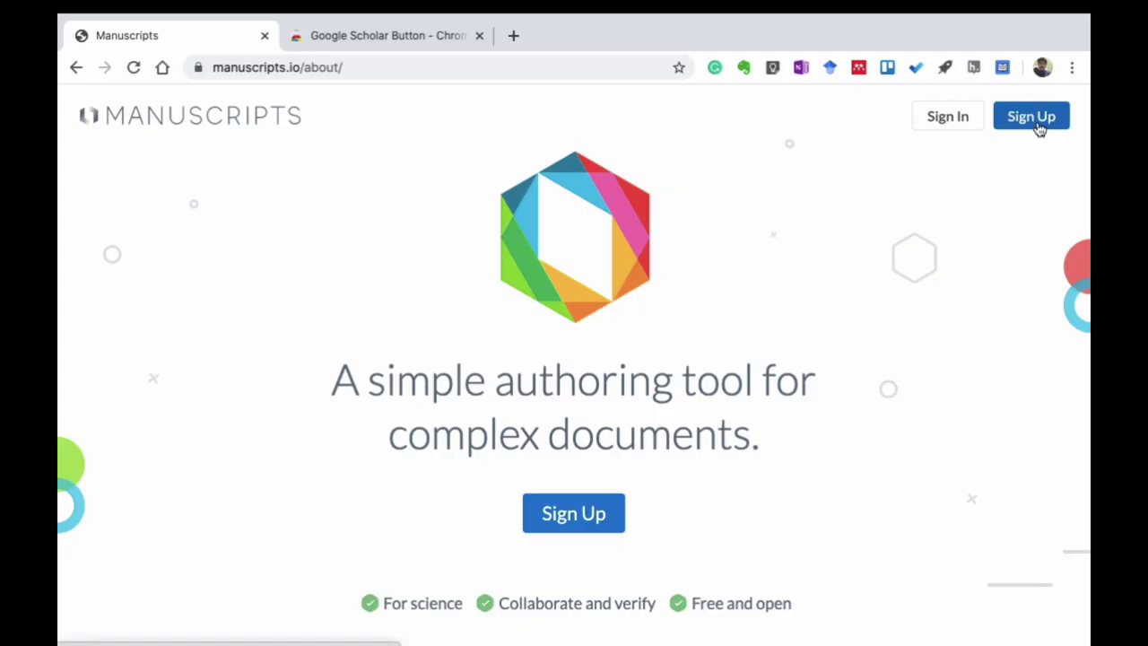
click(1039, 129)
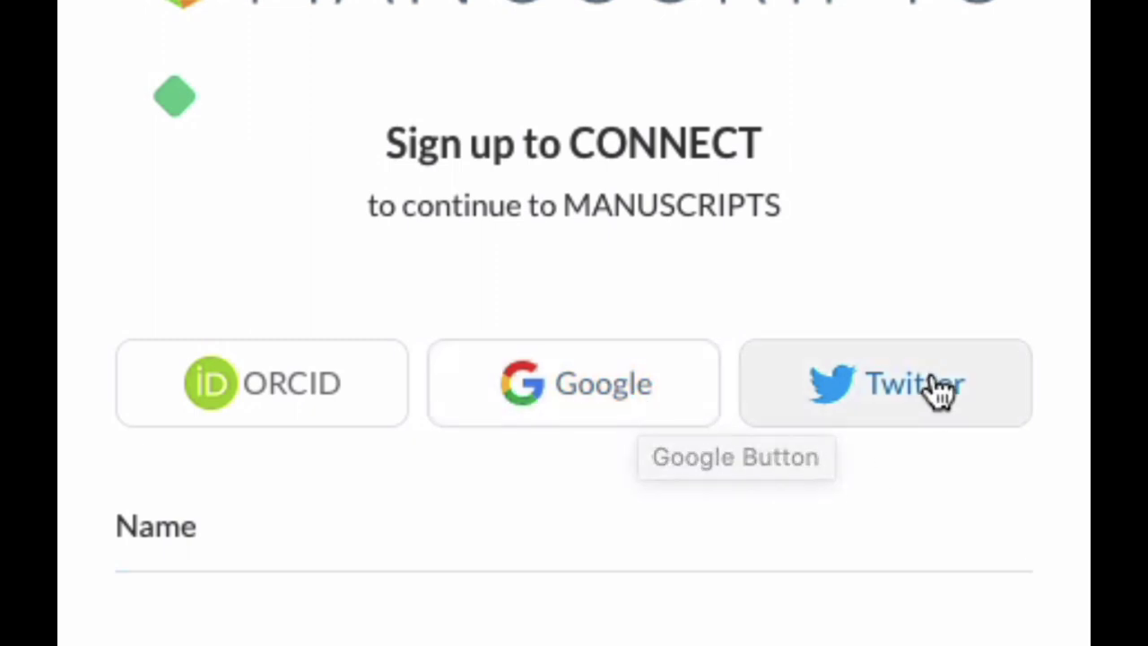
click(675, 414)
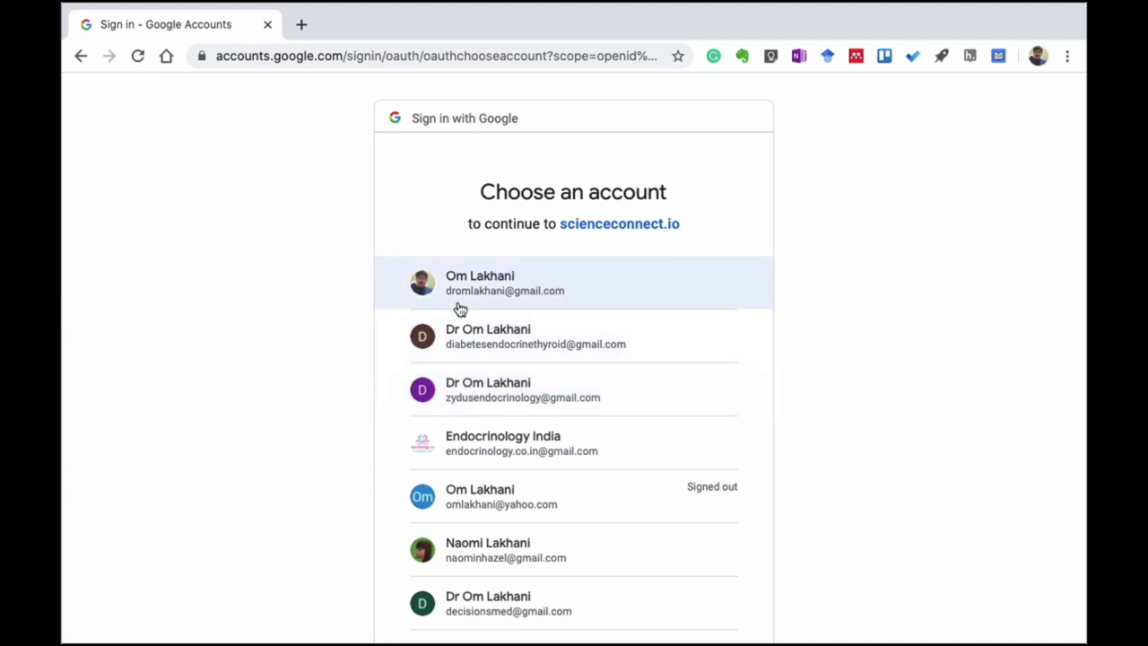
click(603, 405)
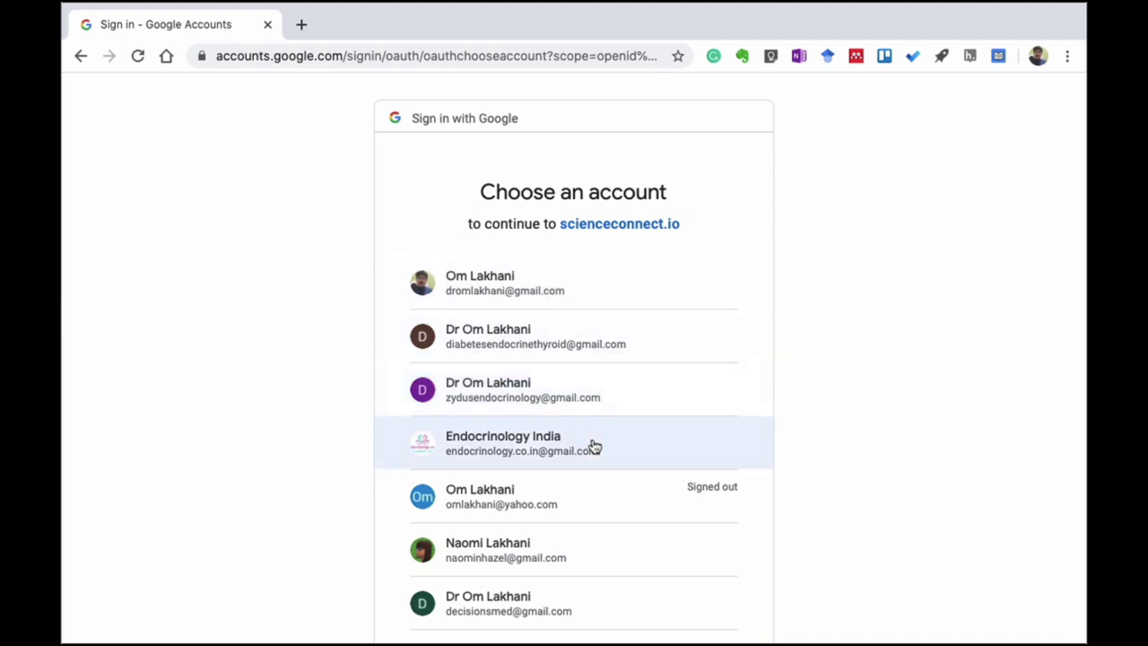
scroll(699, 458, down, 1)
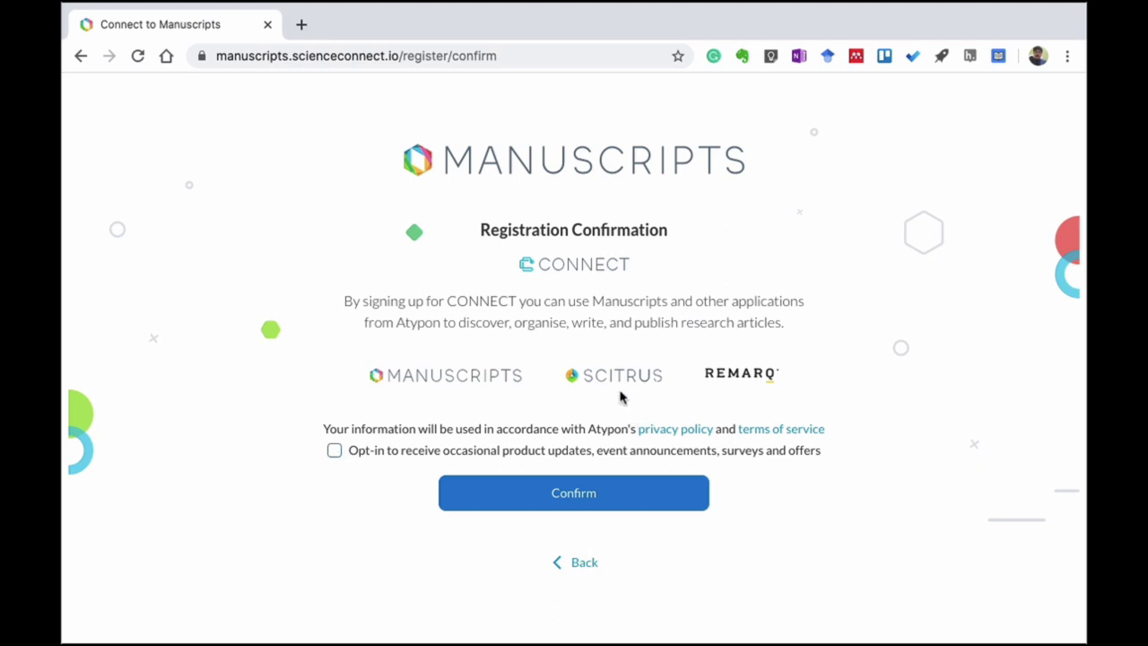
click(641, 494)
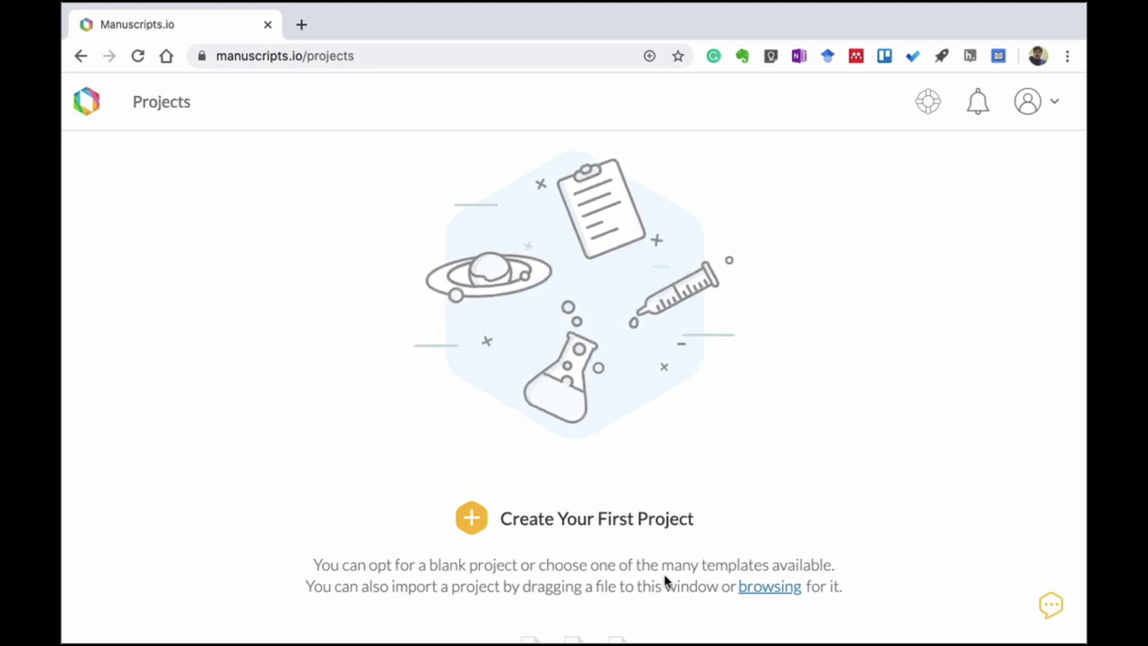
Step: Create the first project and browse the available manuscript types from Research Article through Manual
click(633, 526)
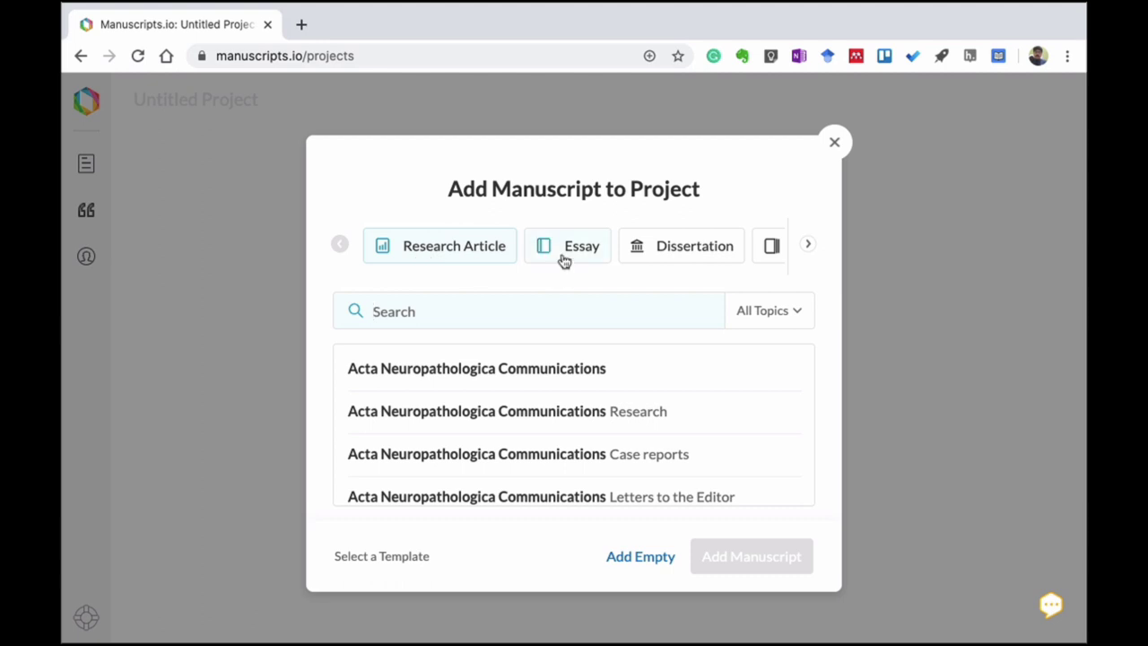
click(809, 248)
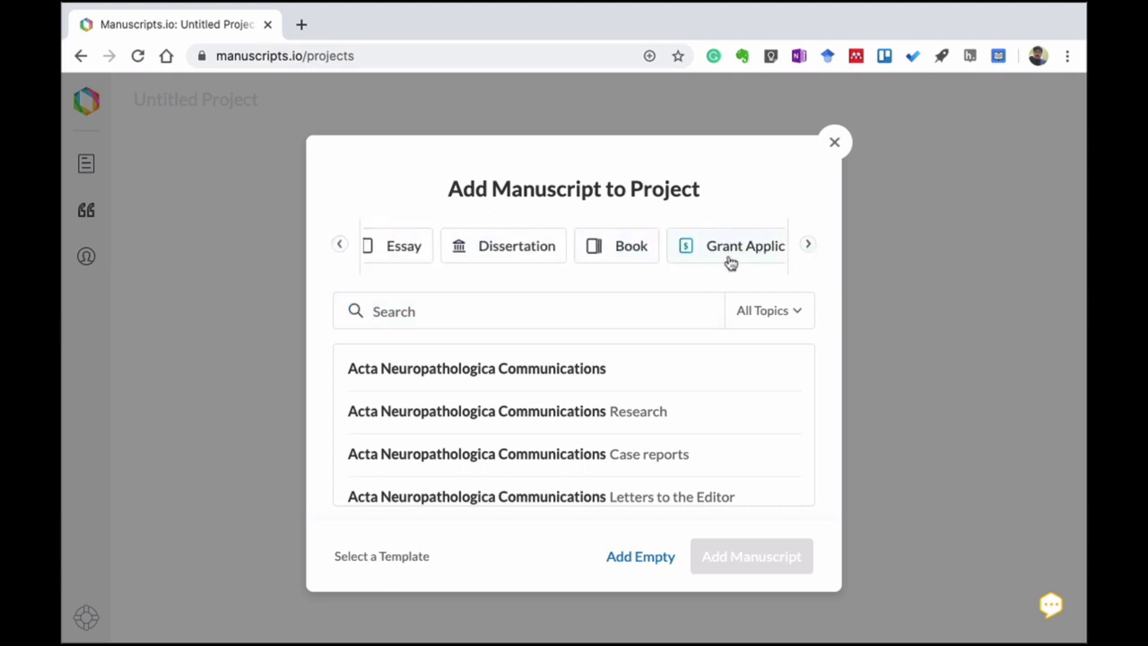
click(809, 248)
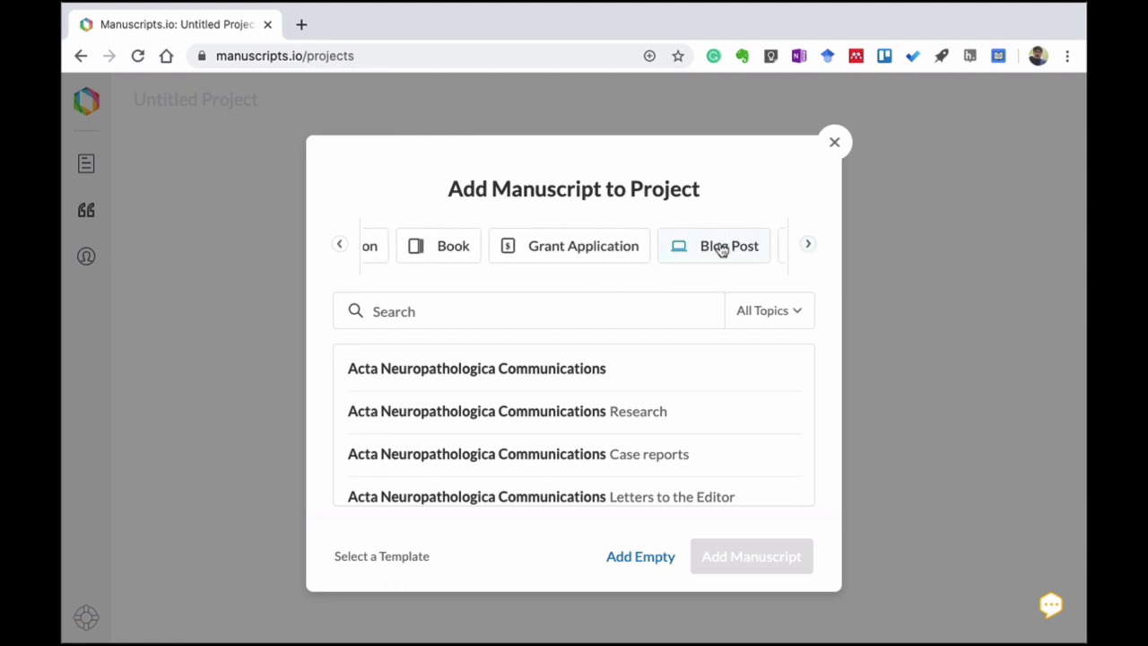
click(805, 248)
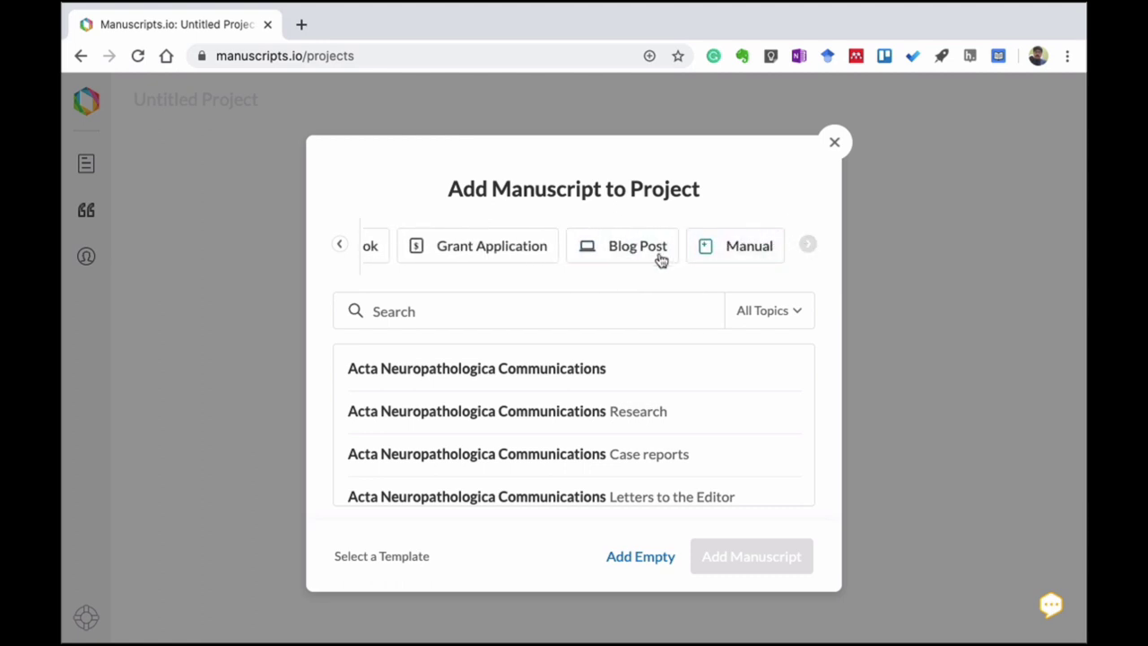
click(341, 249)
click(341, 250)
click(341, 250)
click(341, 249)
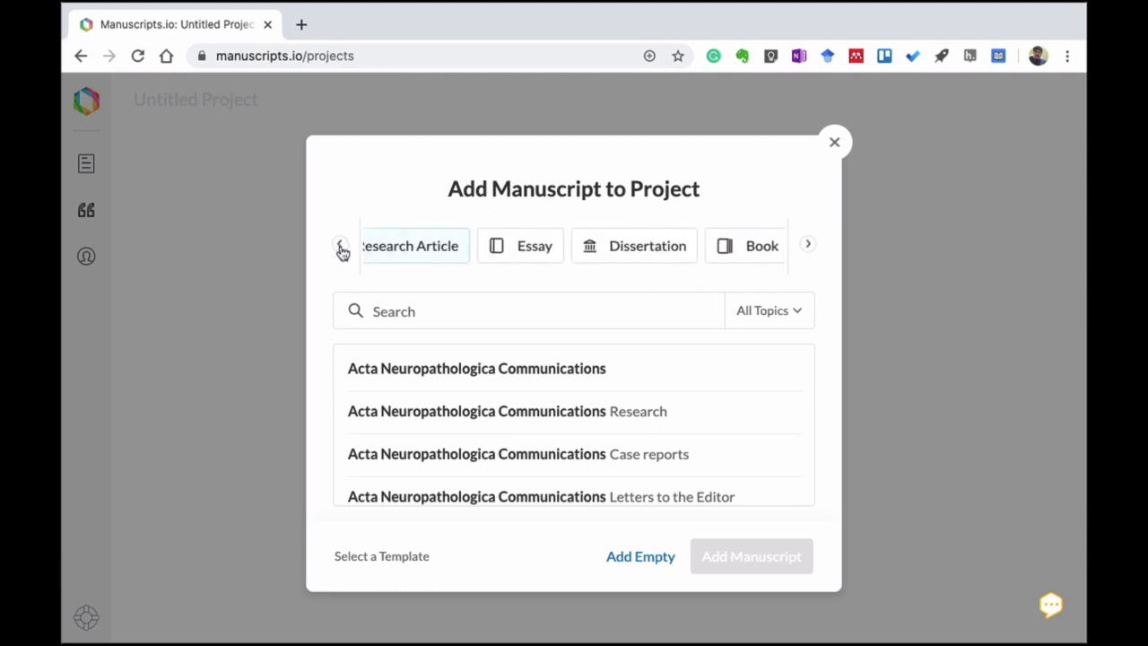
Step: Search the research article templates for "original ar" and add a manuscript using Cambridge University Press's Original Rsearch Article template
click(428, 308)
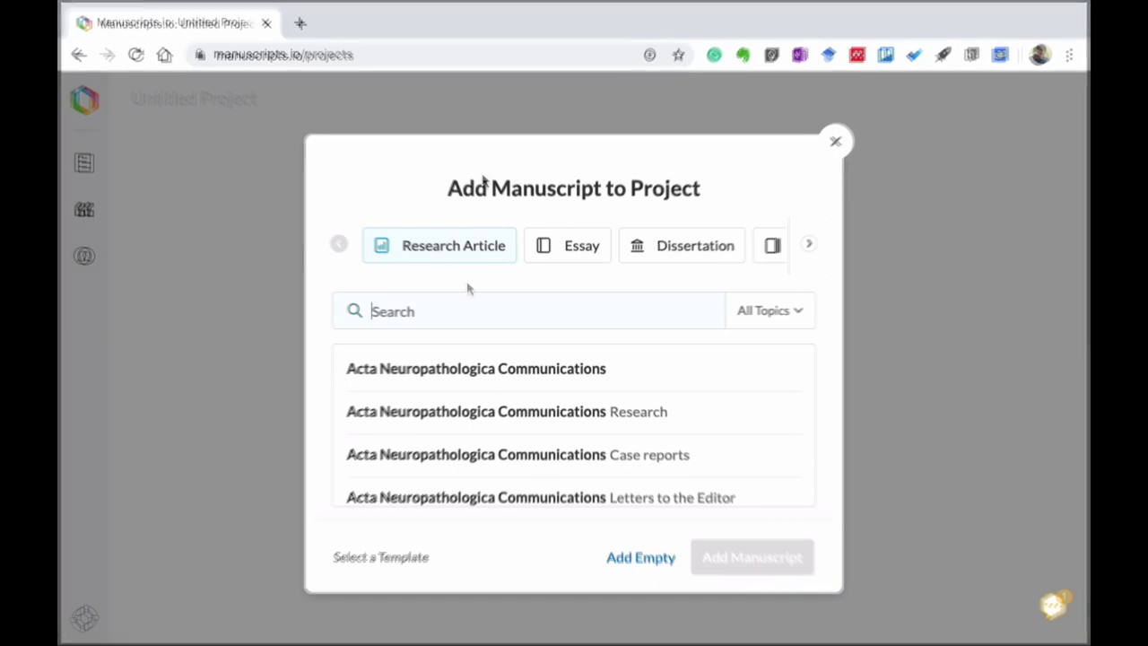
text(original )
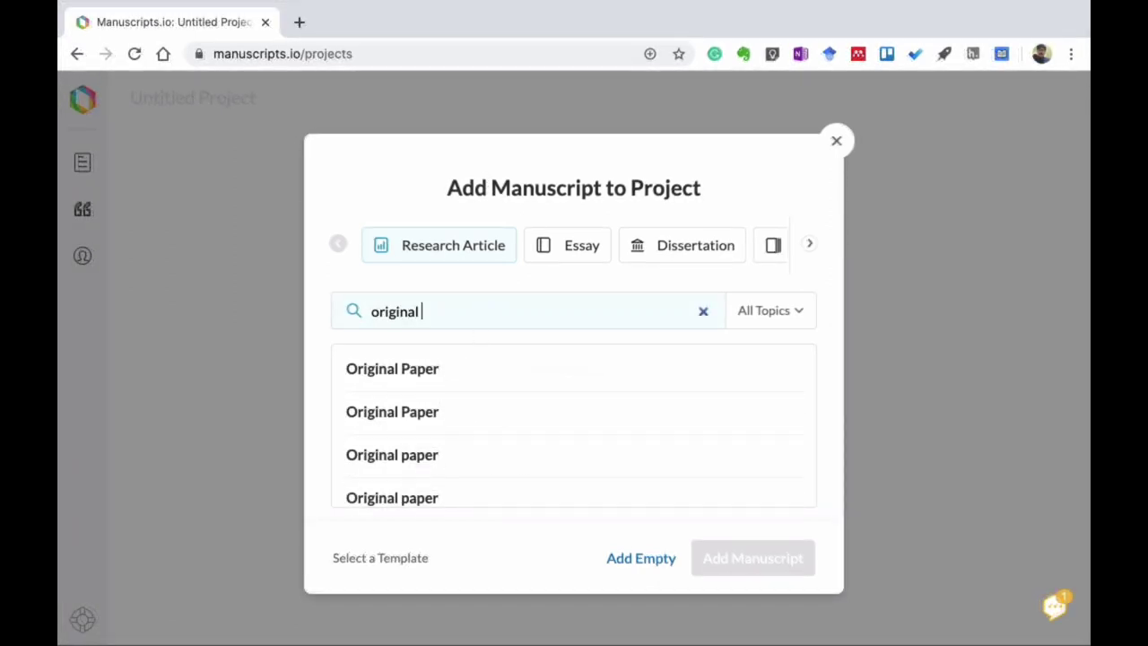
text(ar)
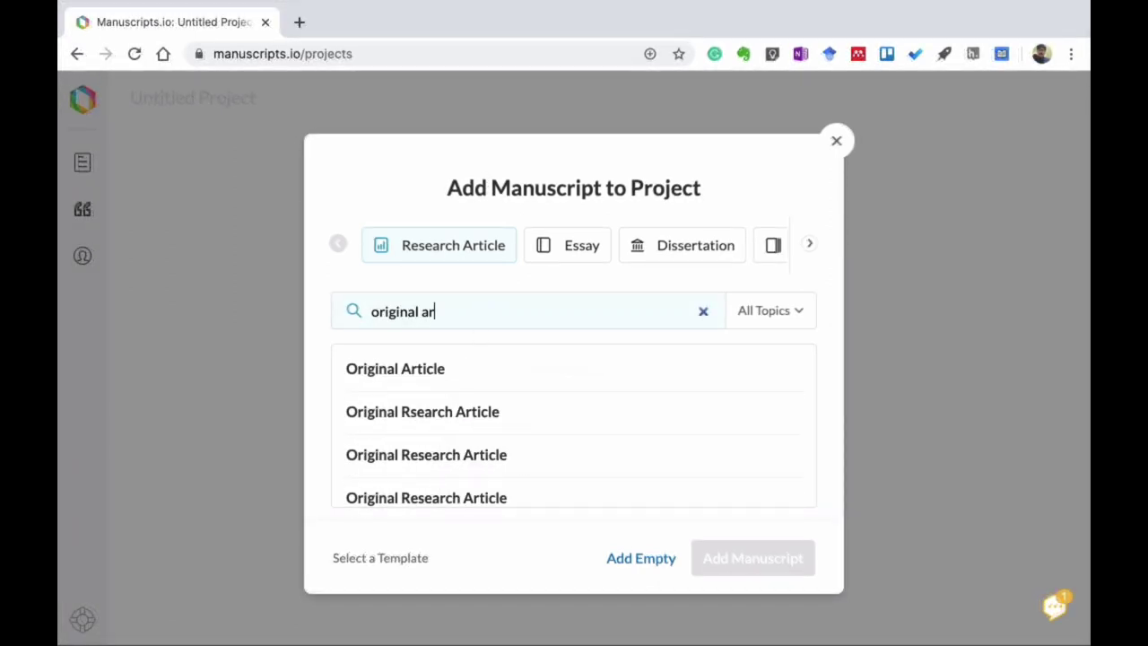
click(446, 413)
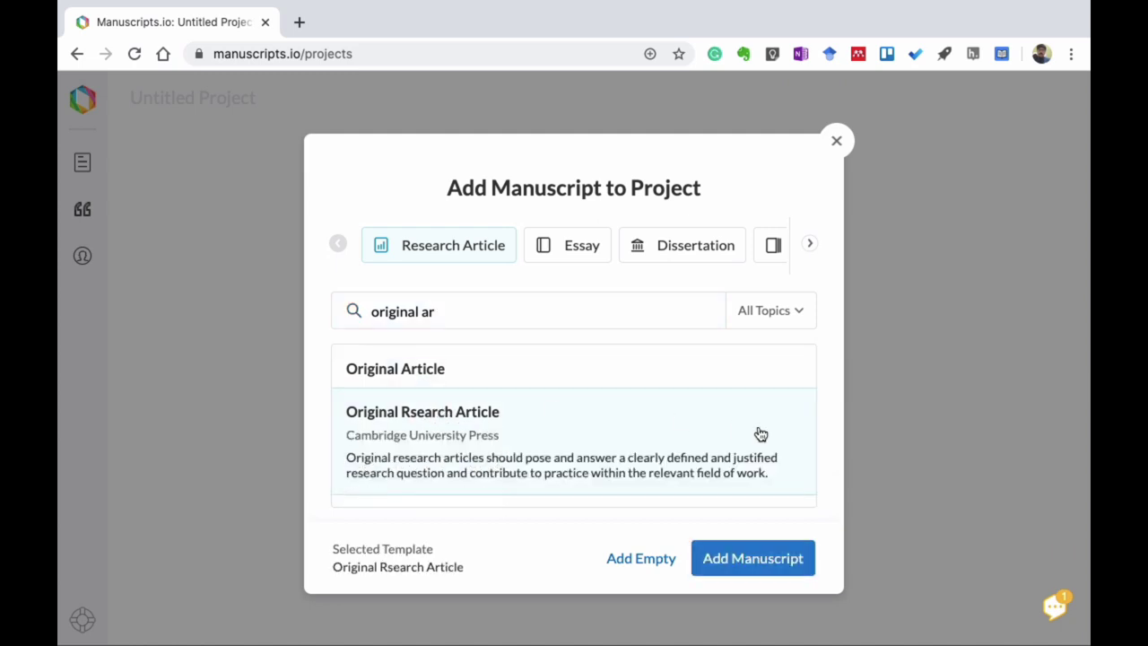
click(757, 560)
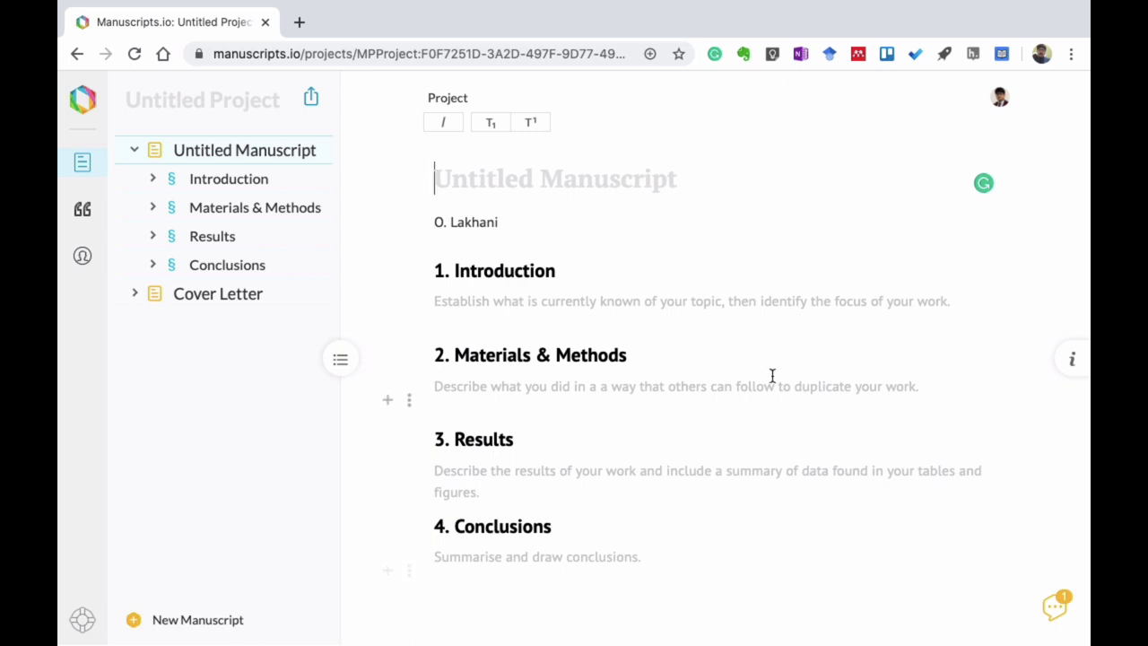
scroll(771, 377, down, 1)
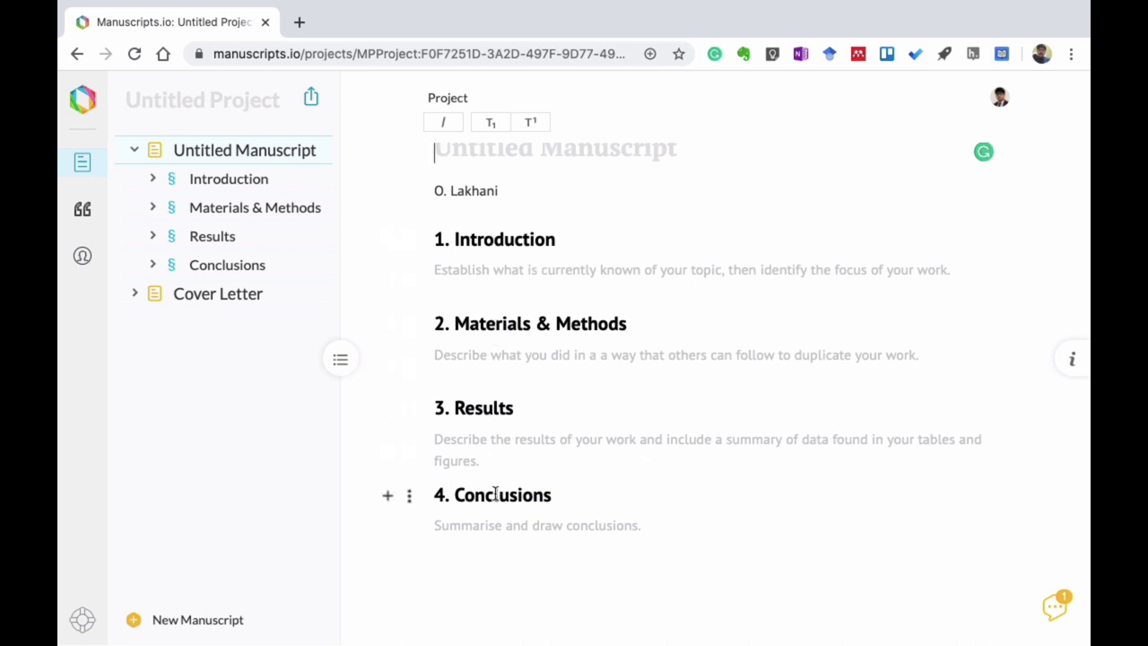
scroll(620, 261, up, 1)
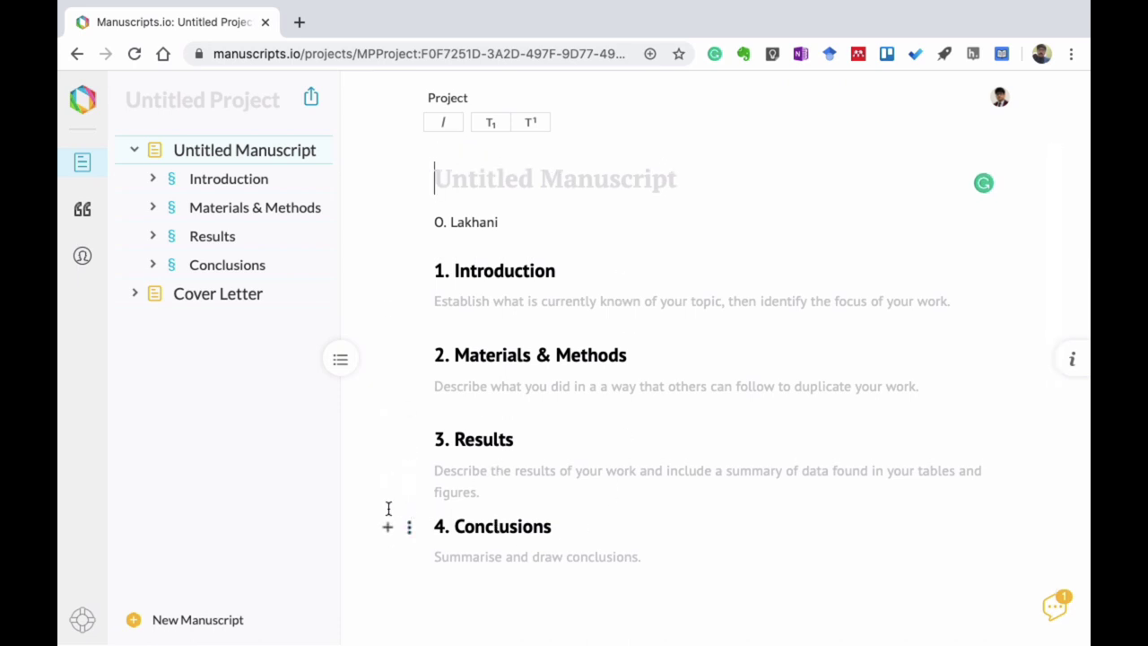
click(388, 529)
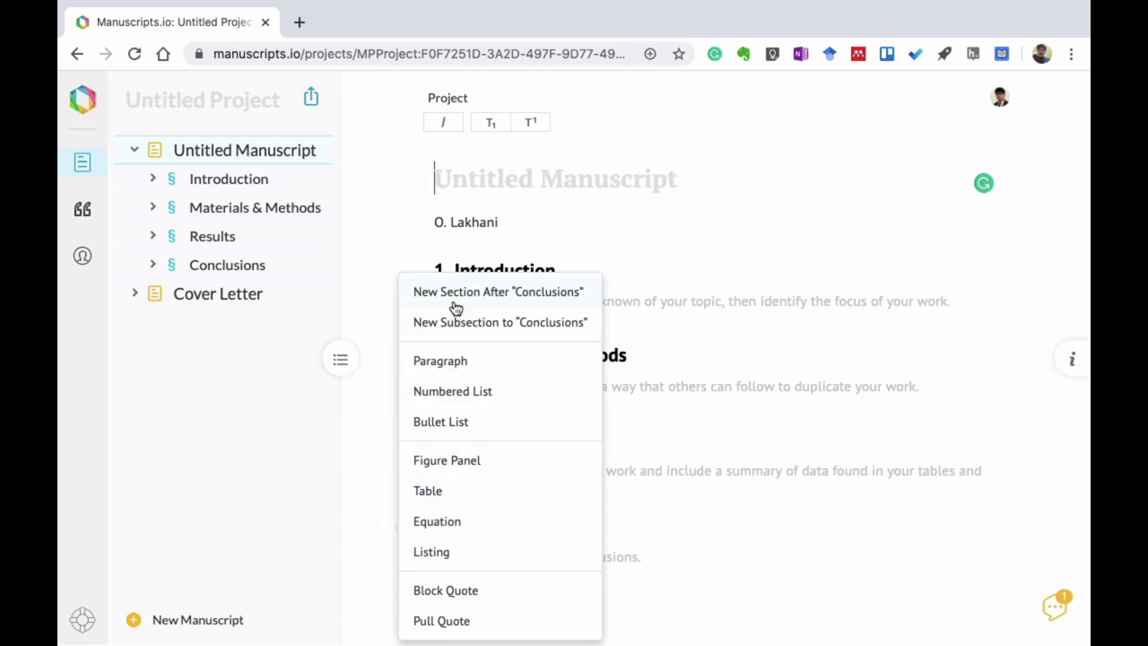
key(Escape)
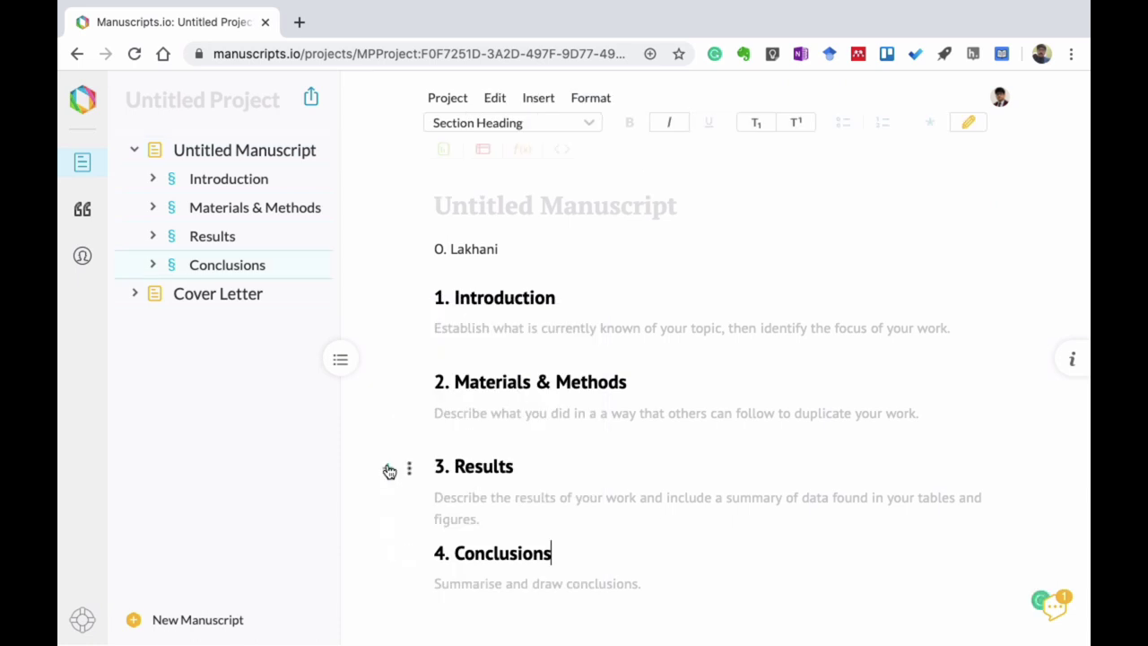
click(389, 468)
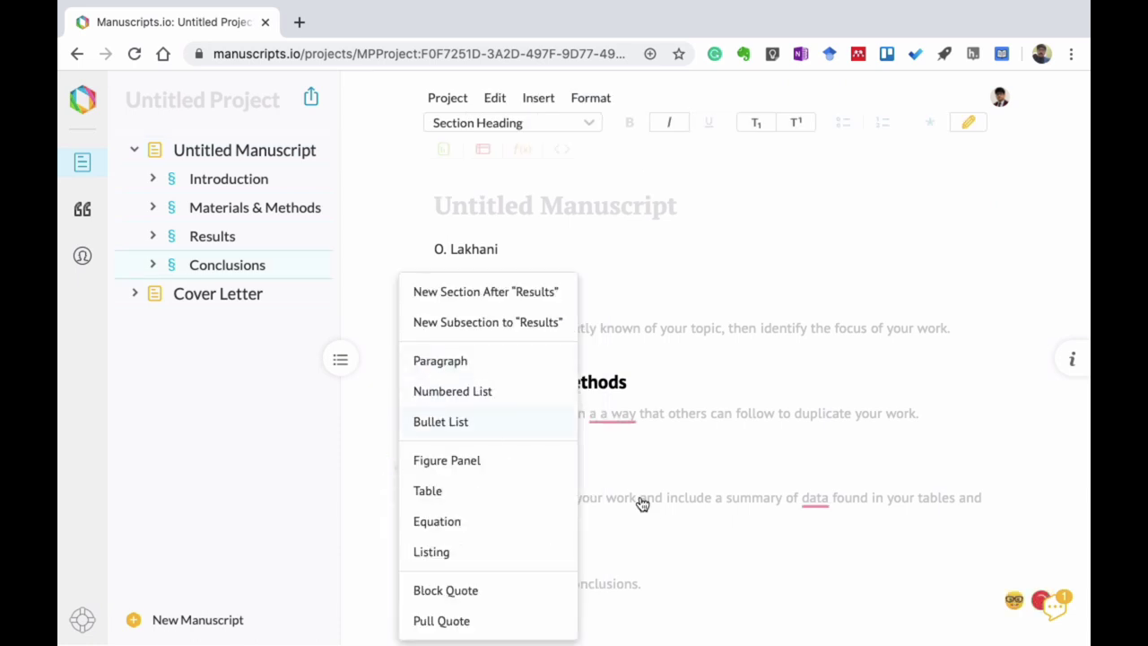
key(Escape)
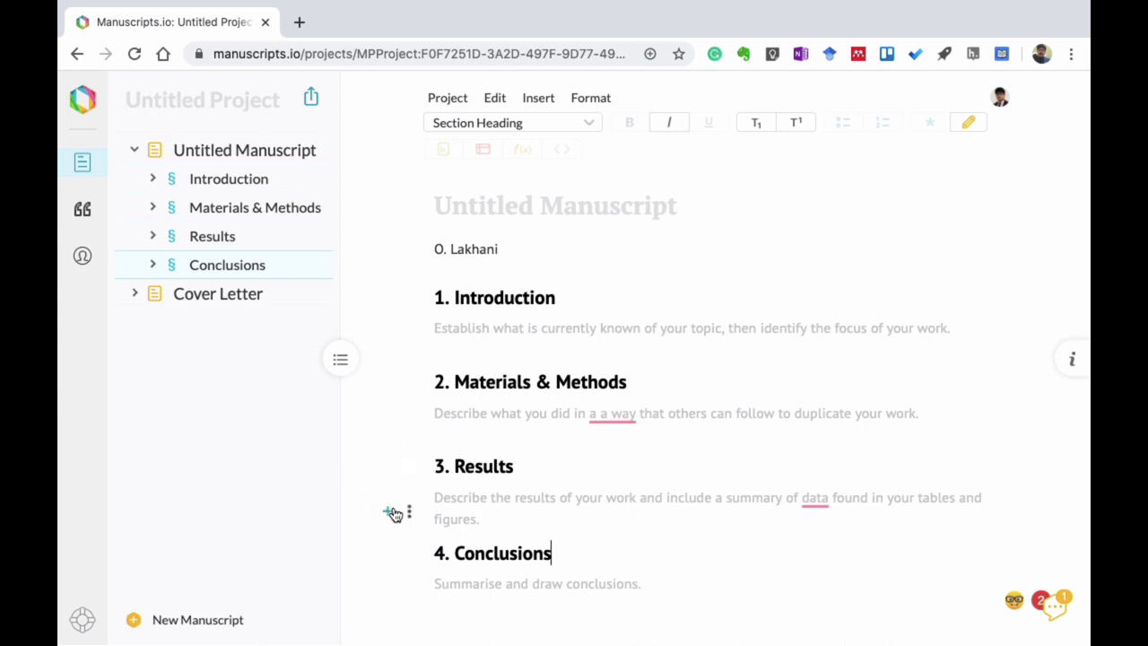
Step: Insert a new section after Results in the manuscript and title it "Discussion"
click(391, 514)
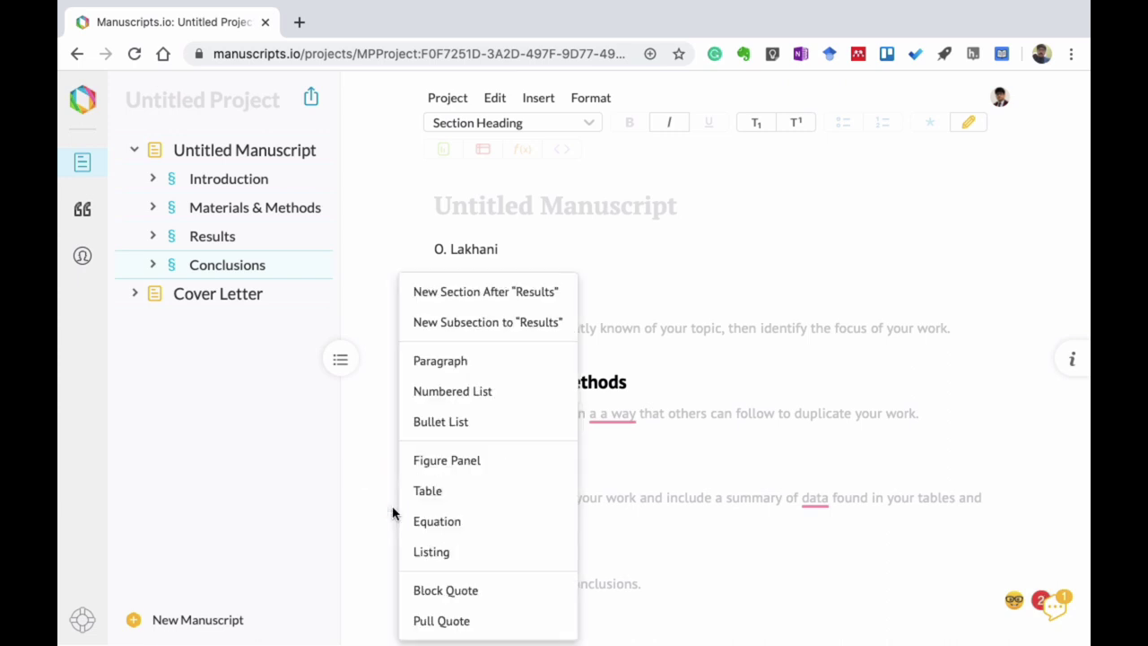
click(449, 299)
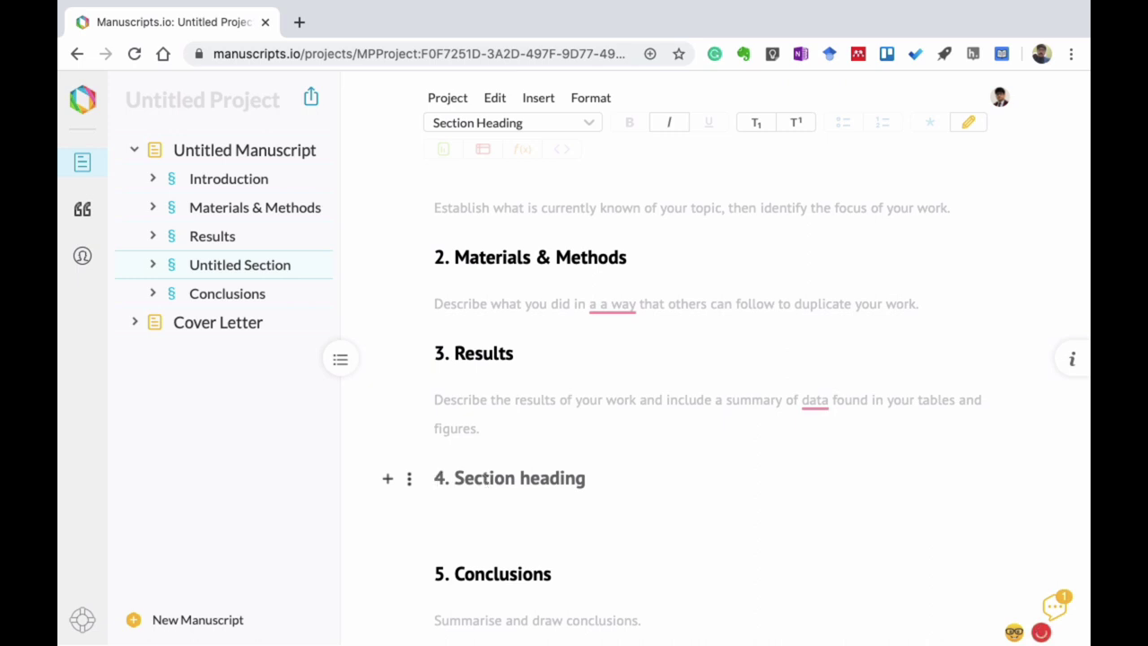
text(Discussion)
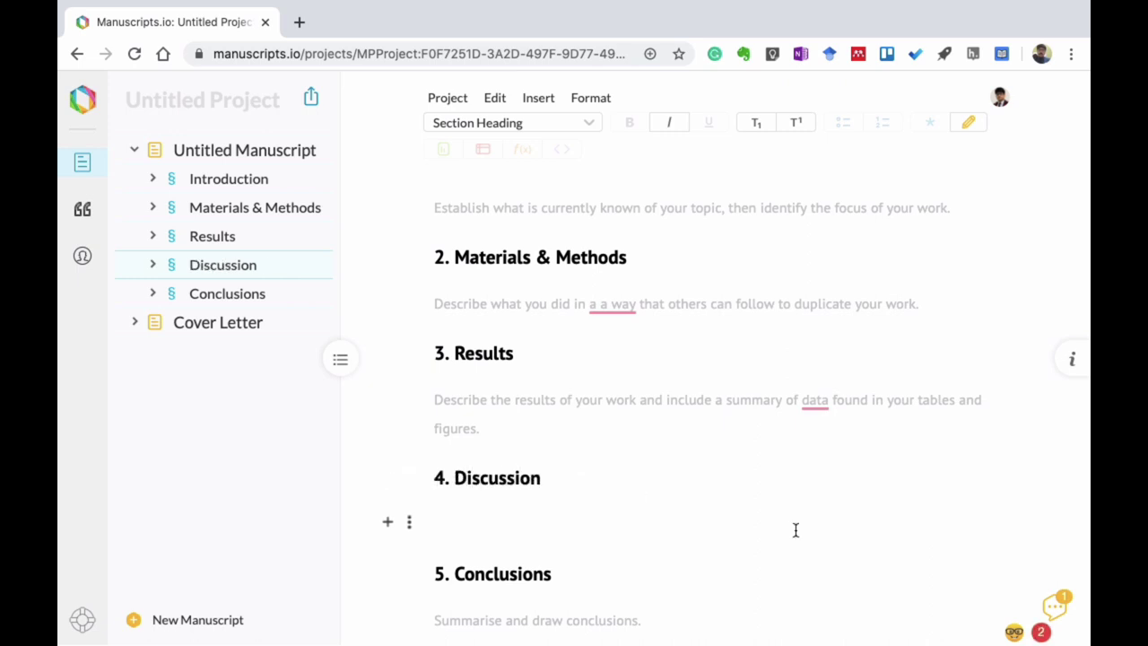
click(795, 530)
scroll(763, 476, up, 3)
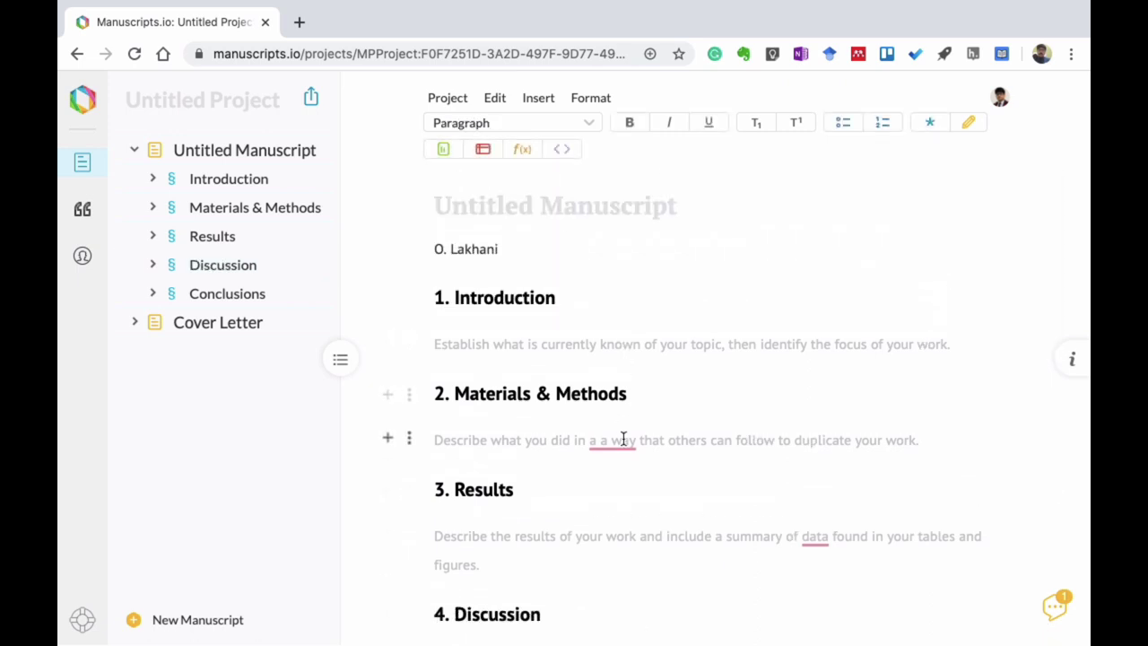
Step: Look through the manuscript's sections from Introduction to Conclusions, including the placeholder guidance under each heading
scroll(623, 439, down, 5)
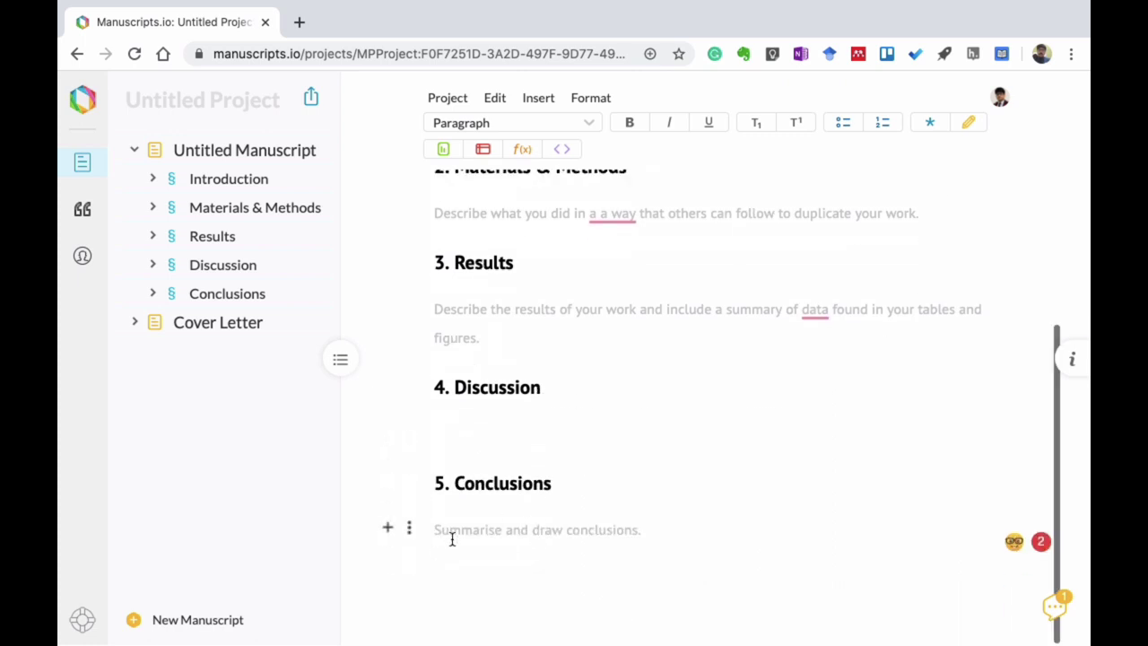
scroll(618, 344, up, 5)
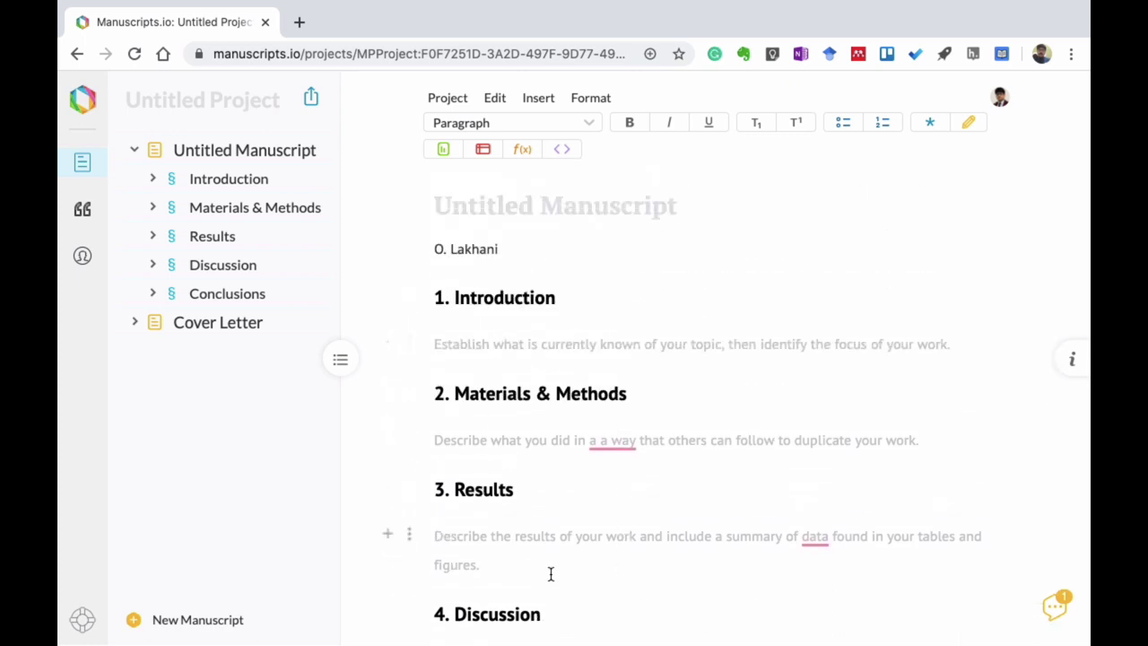
scroll(621, 511, down, 3)
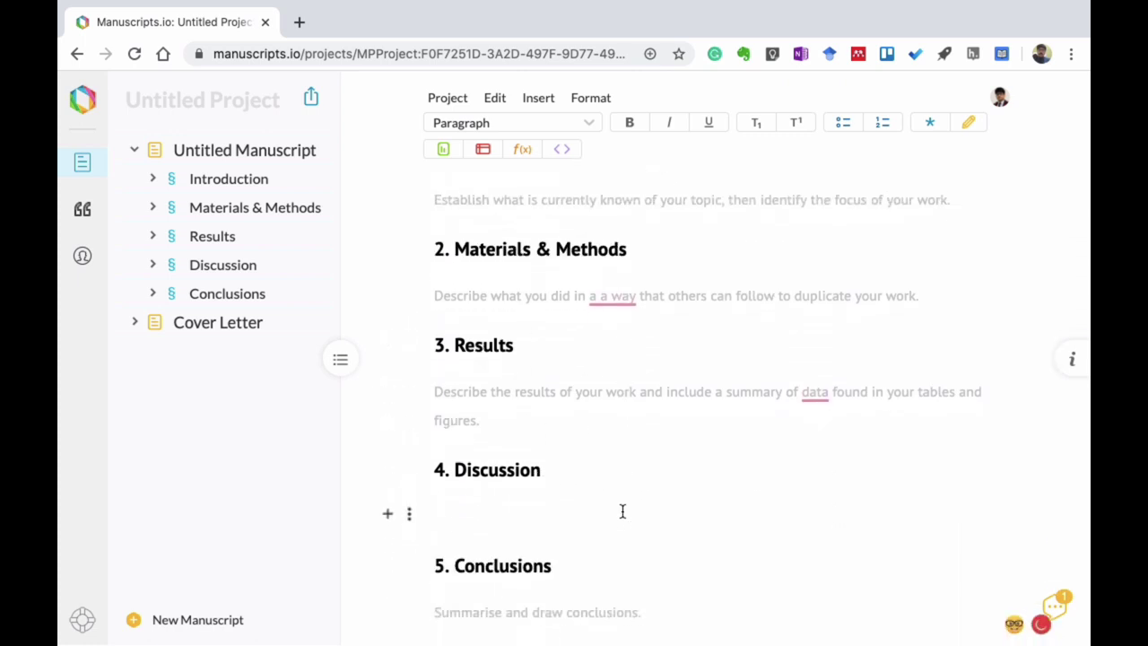
scroll(622, 511, up, 1)
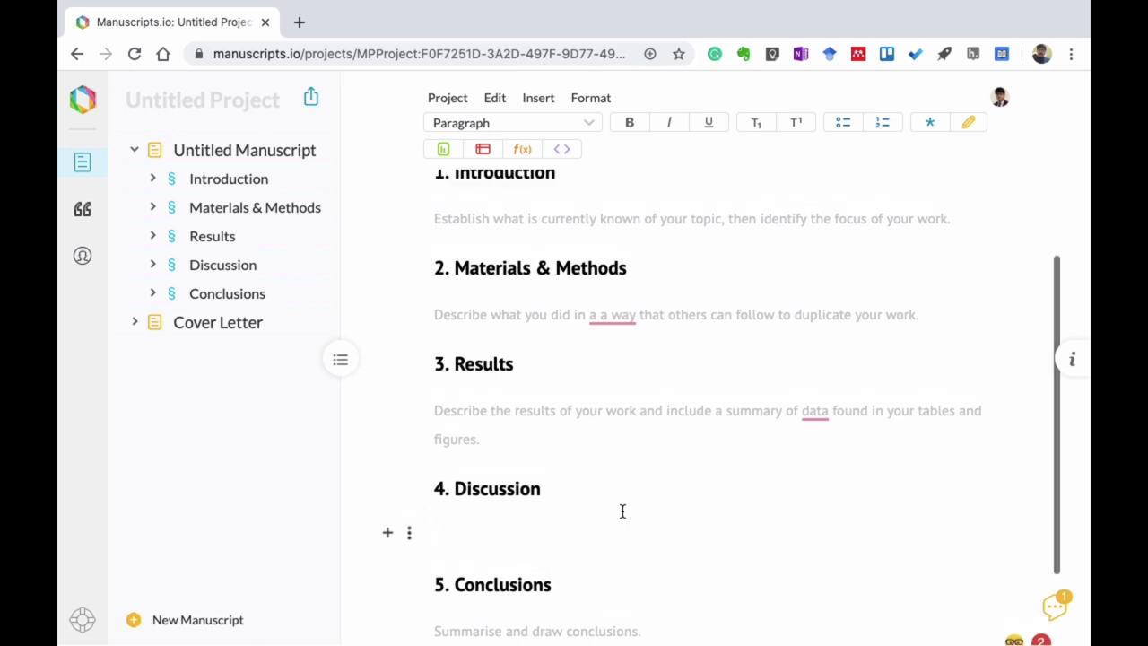
scroll(622, 508, down, 1)
scroll(622, 509, up, 1)
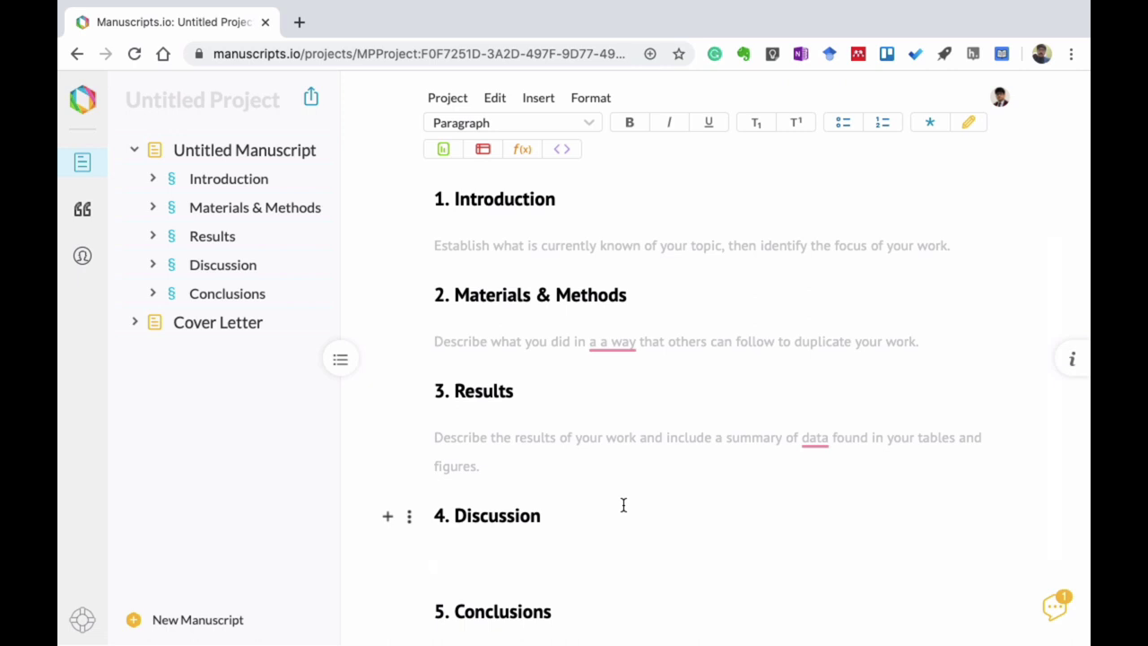
scroll(623, 505, down, 1)
scroll(624, 505, up, 1)
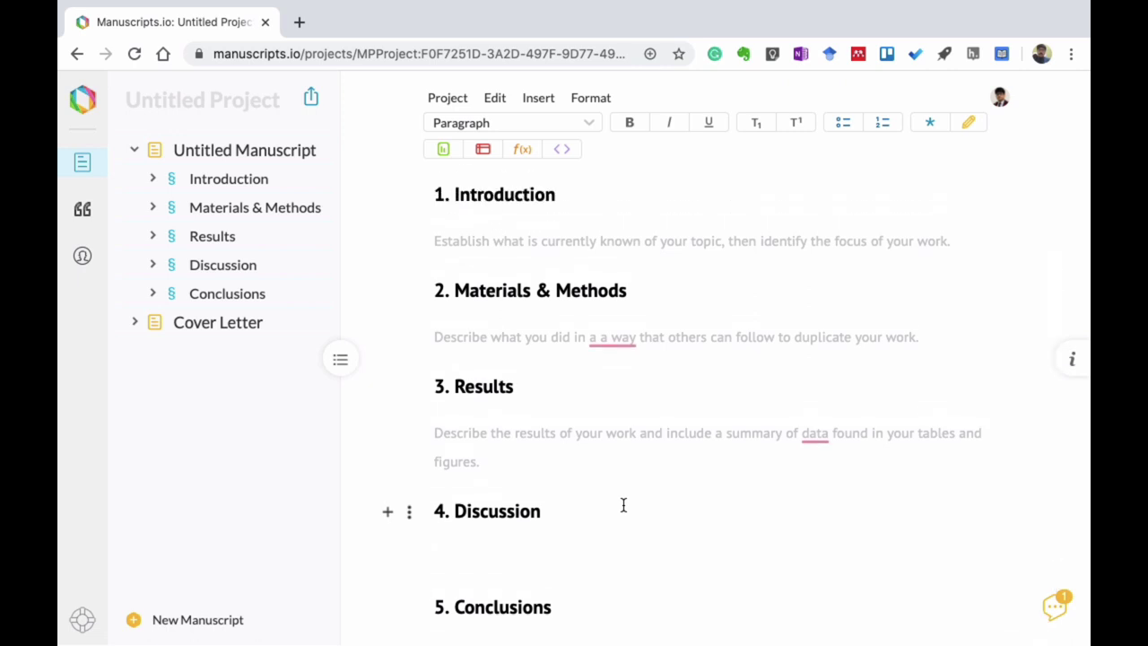
scroll(624, 505, down, 3)
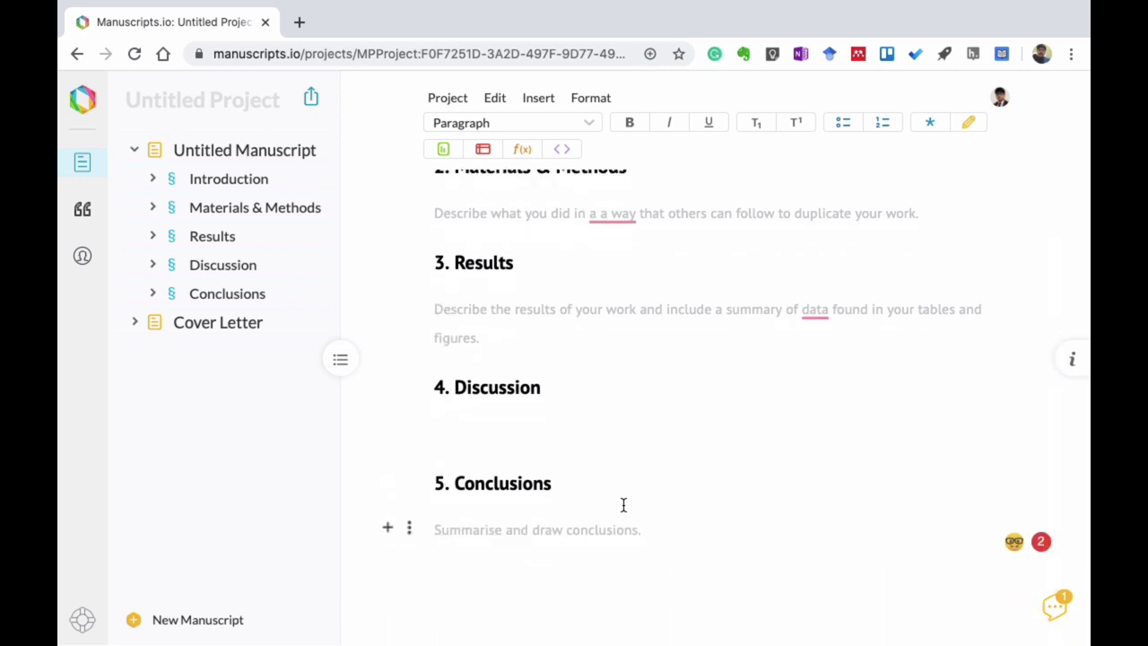
scroll(623, 505, up, 2)
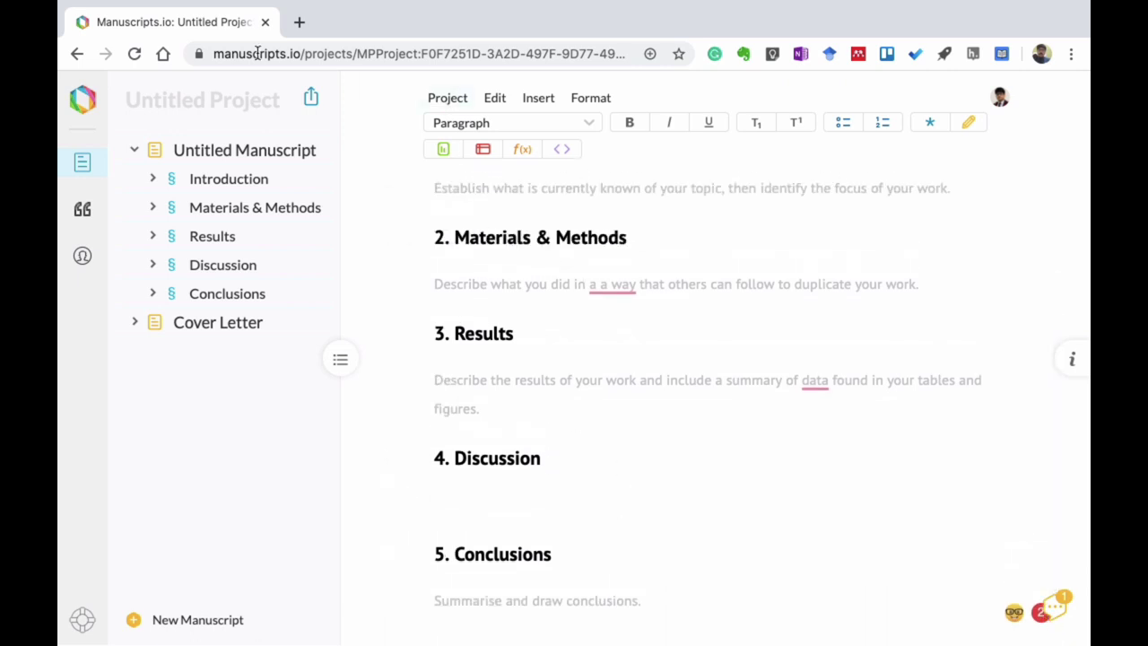
Step: Delete the current untitled project and return to the projects list
click(442, 105)
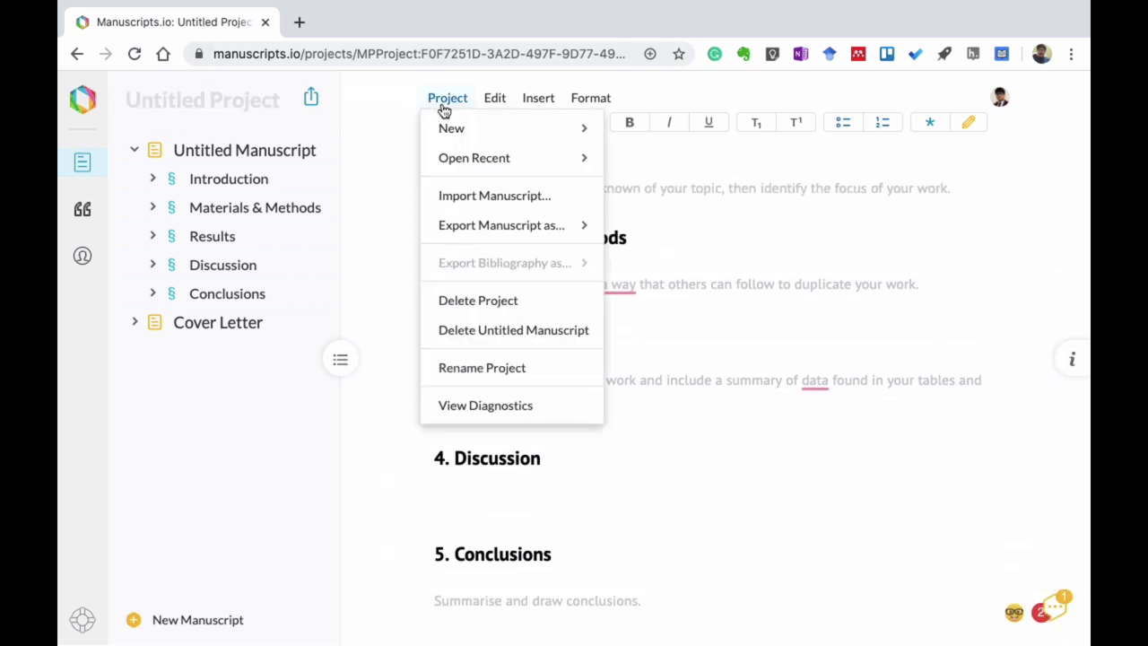
click(486, 305)
click(744, 153)
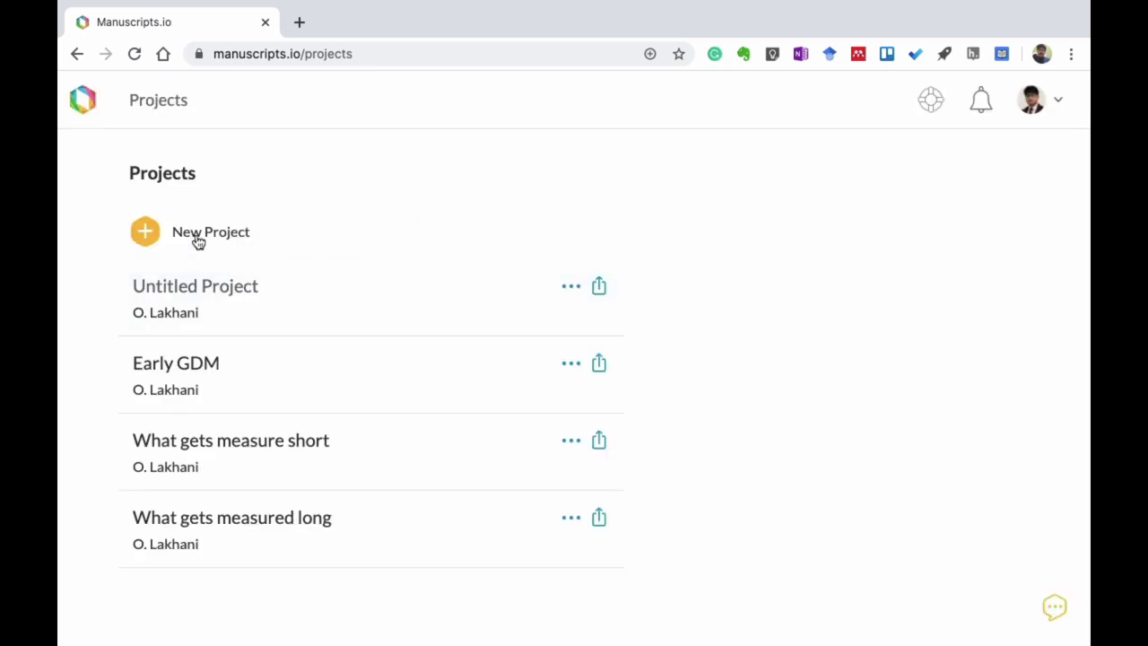
Step: Create a new project with an empty manuscript and title its first section "Abstract"
click(679, 293)
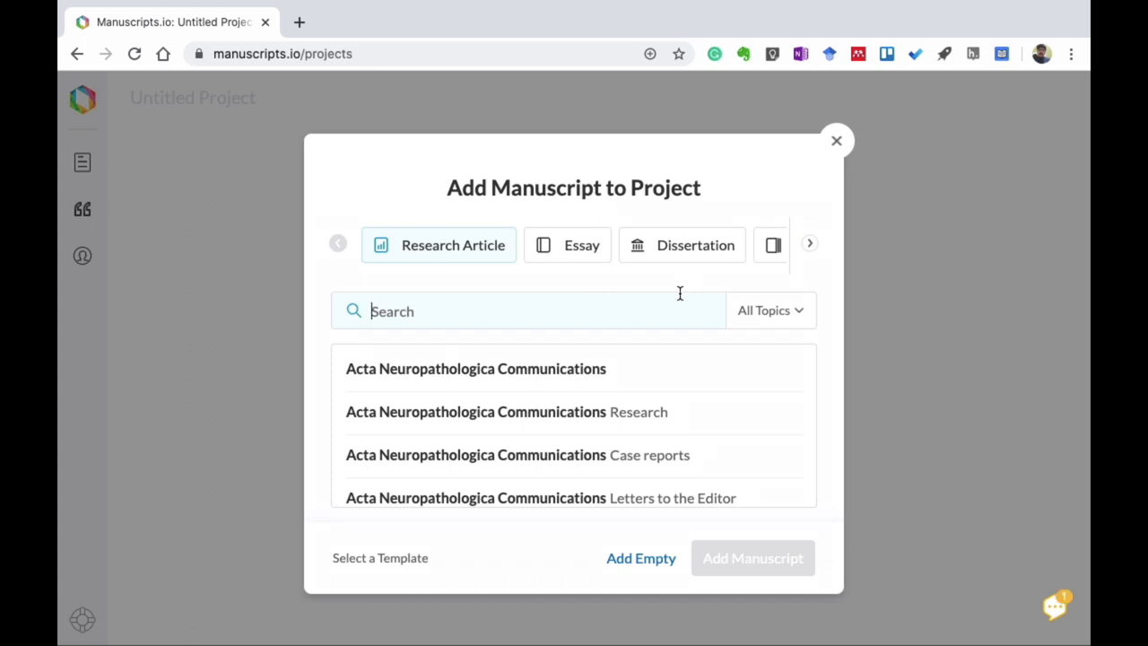
click(635, 561)
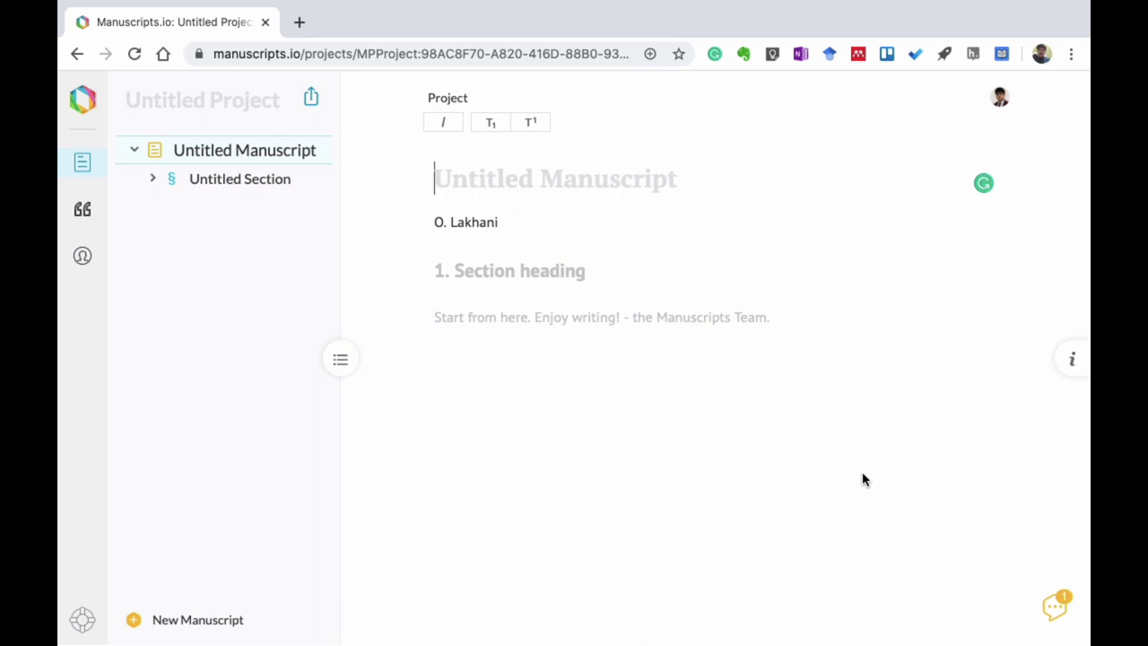
click(458, 268)
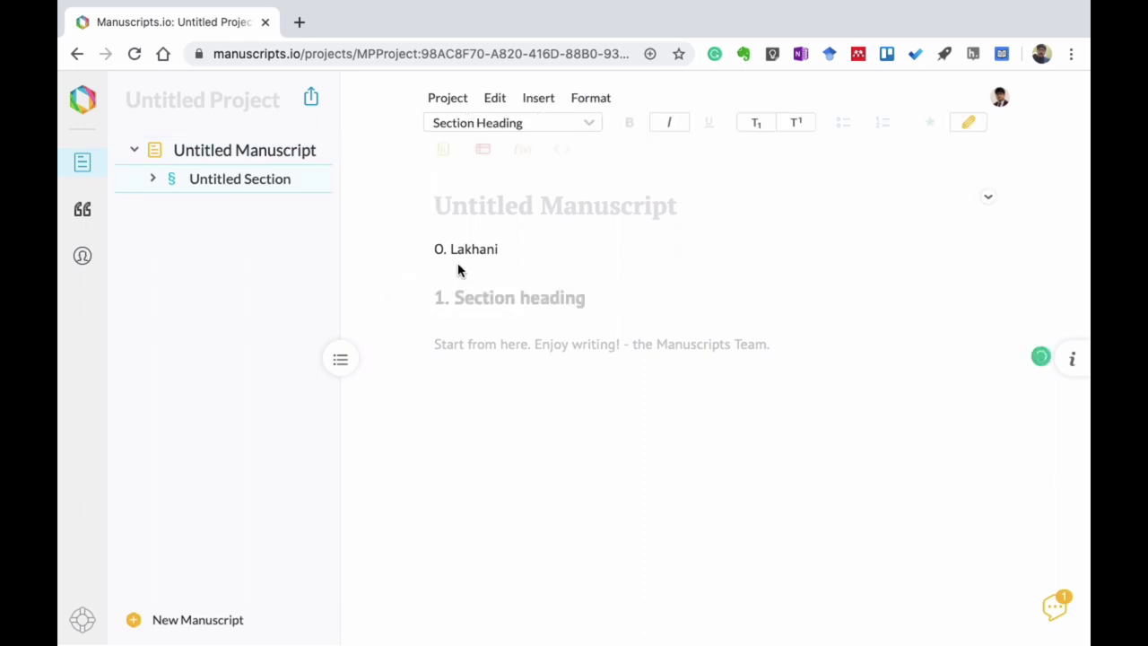
text(Abstract)
key(Return)
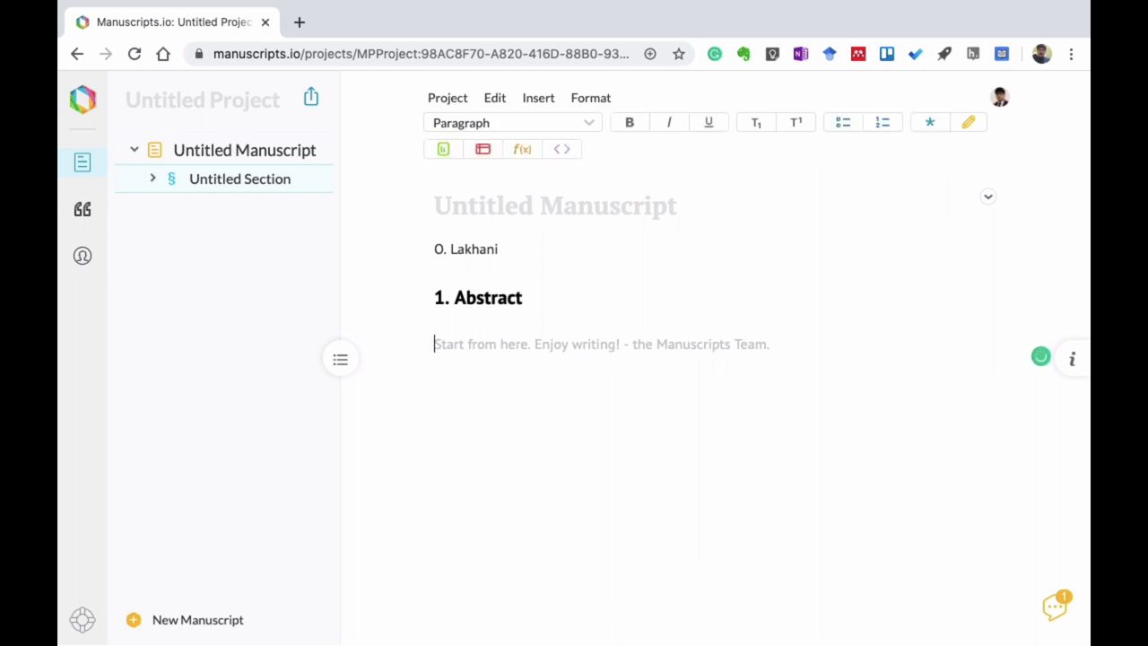
Step: Insert a new section after Abstract and title it "Introduction"
click(387, 343)
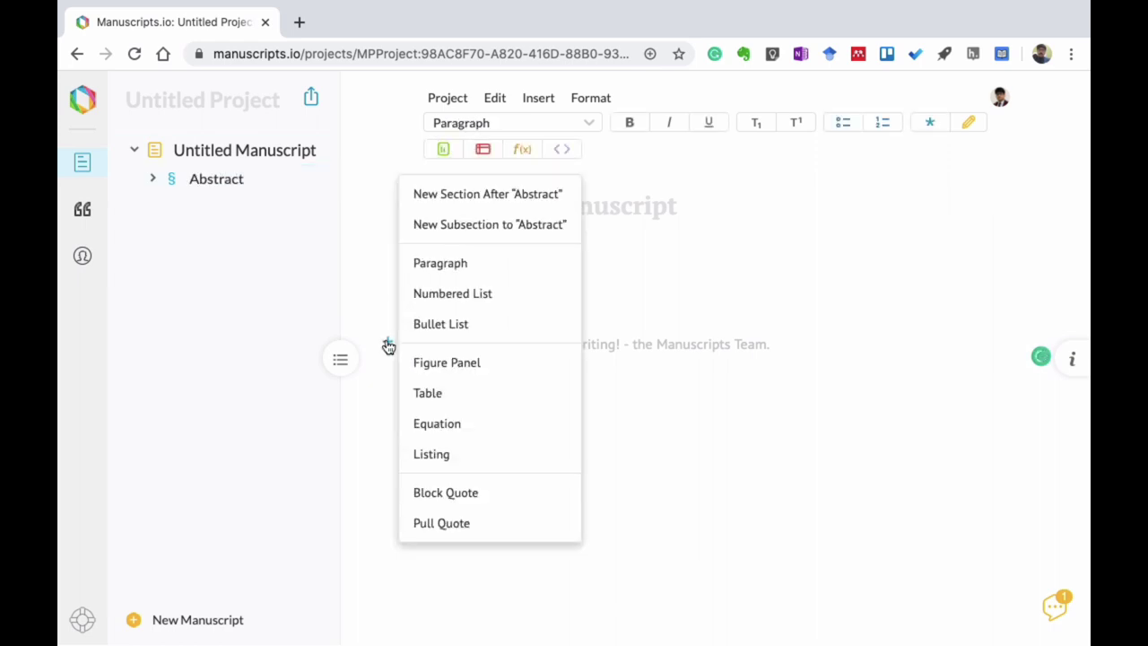
click(433, 195)
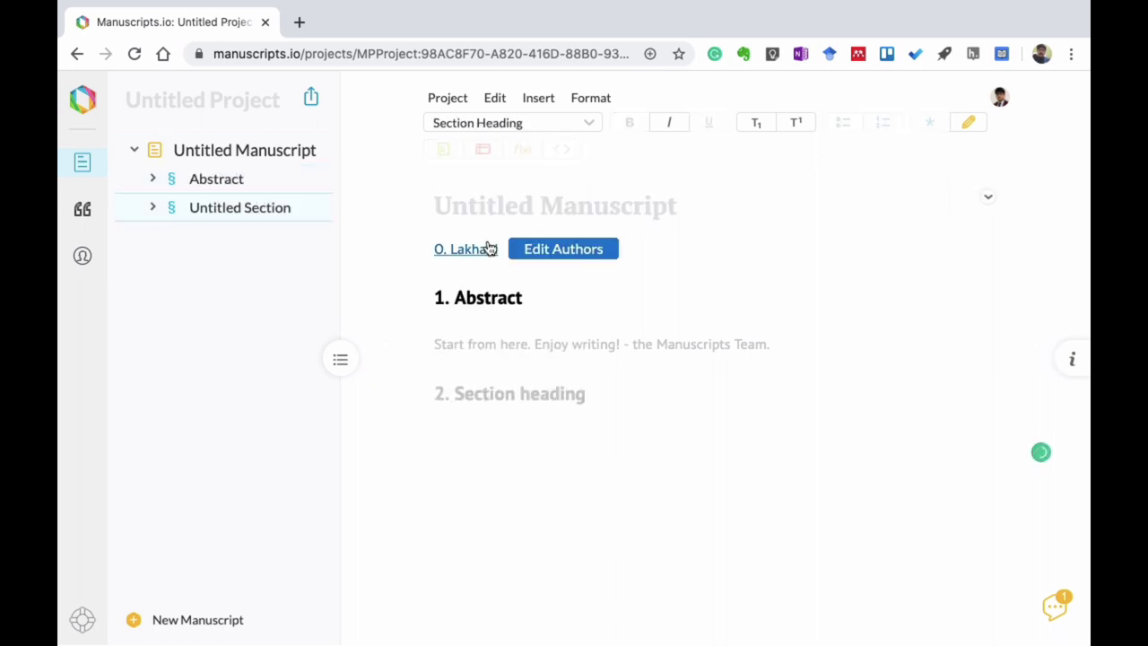
text(Introduction)
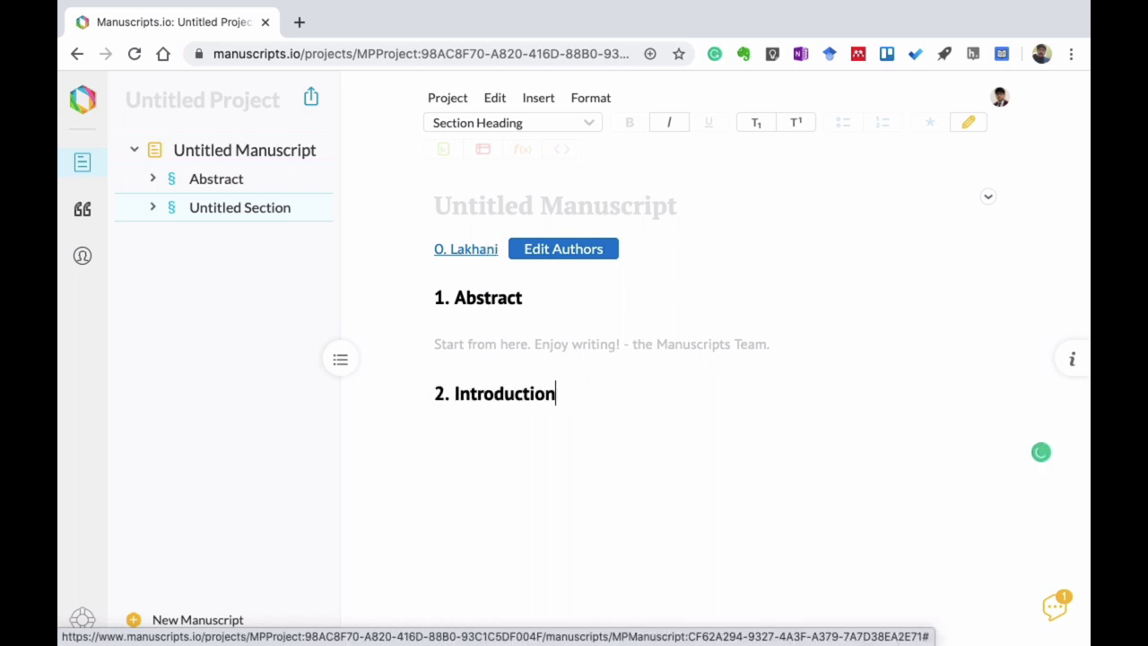
key(Return)
key(BackSpace)
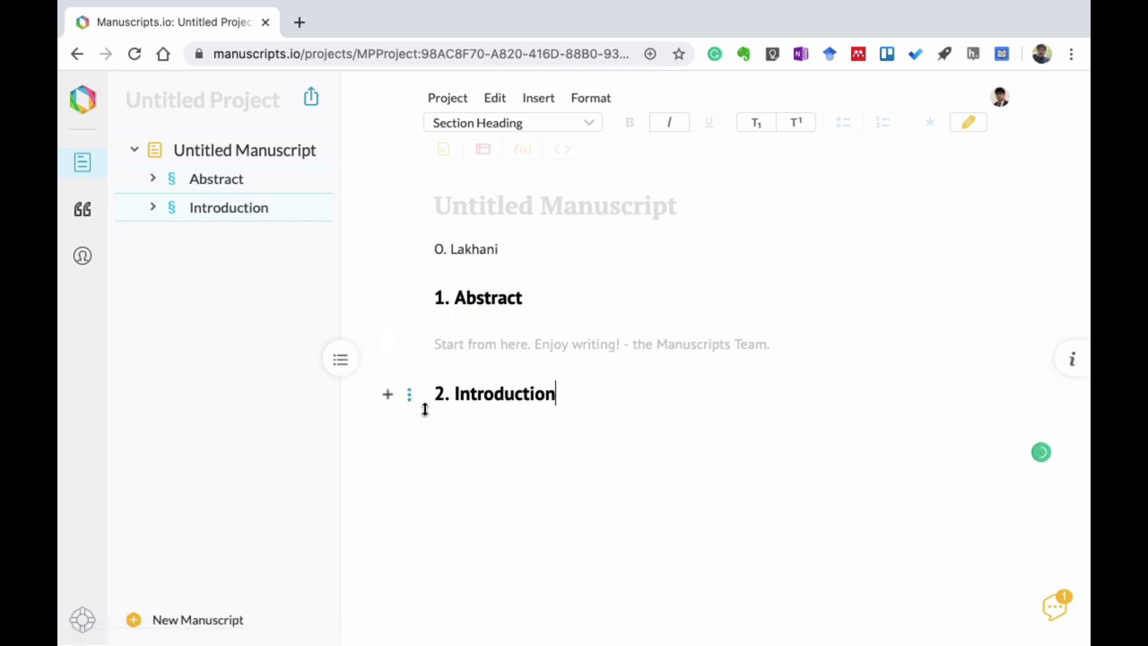
Step: Add a subsection to Introduction and title it "Ideas"
click(388, 437)
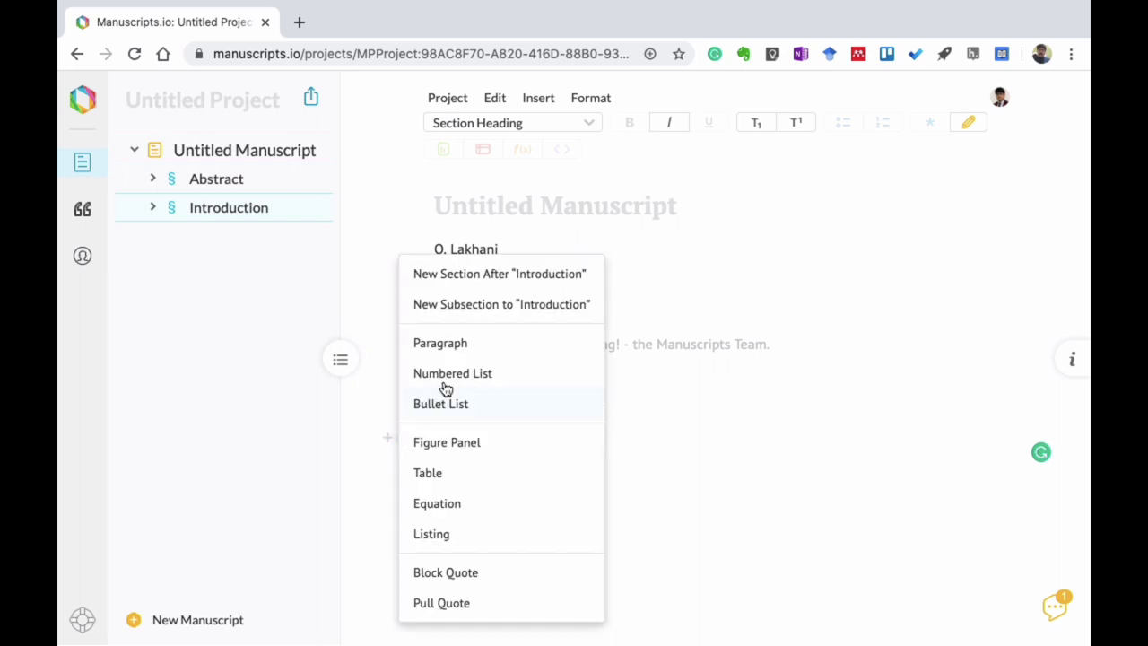
click(454, 307)
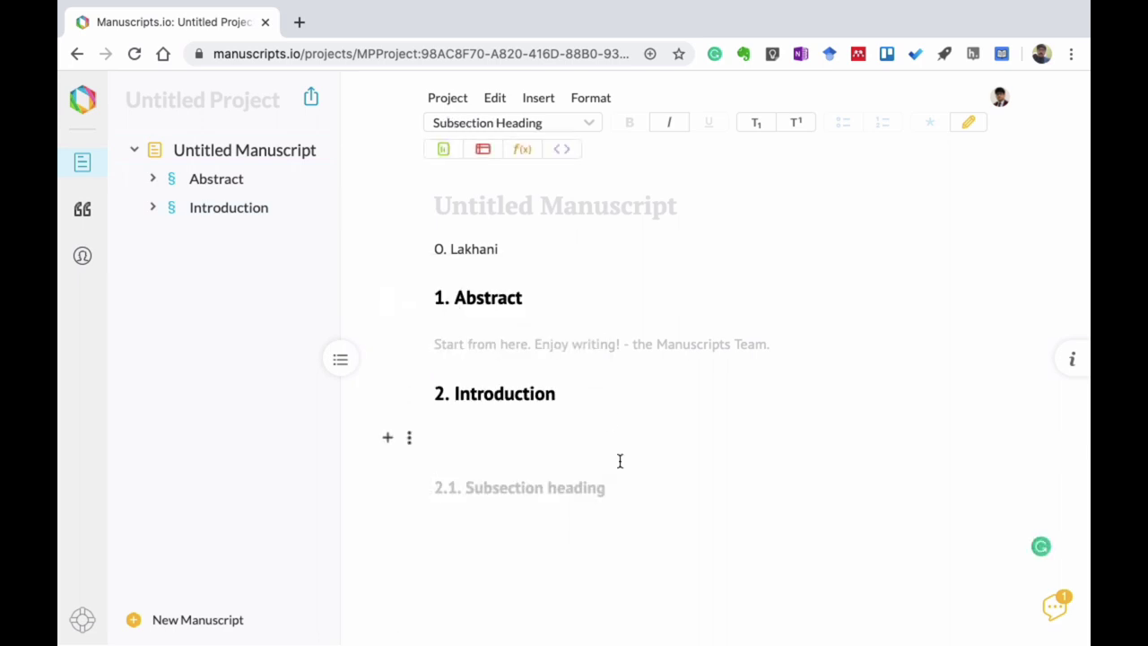
text(Ideas)
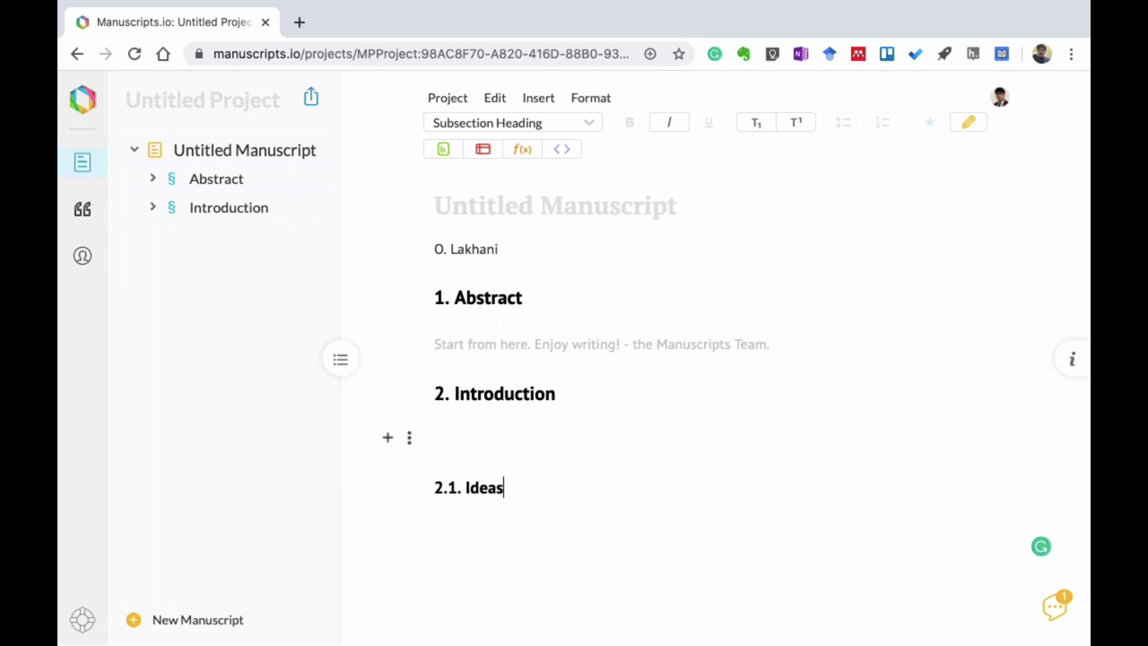
Step: Expand Introduction in the manuscript outline and visit its paragraph, the Ideas subsection and the Abstract section
click(151, 208)
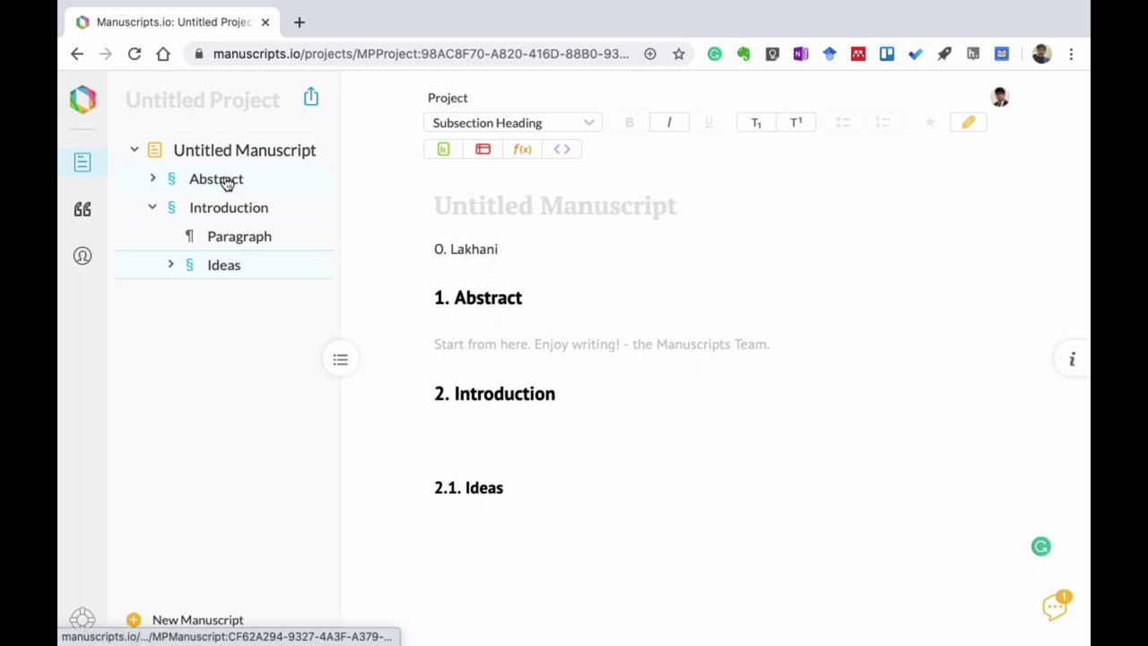
click(229, 237)
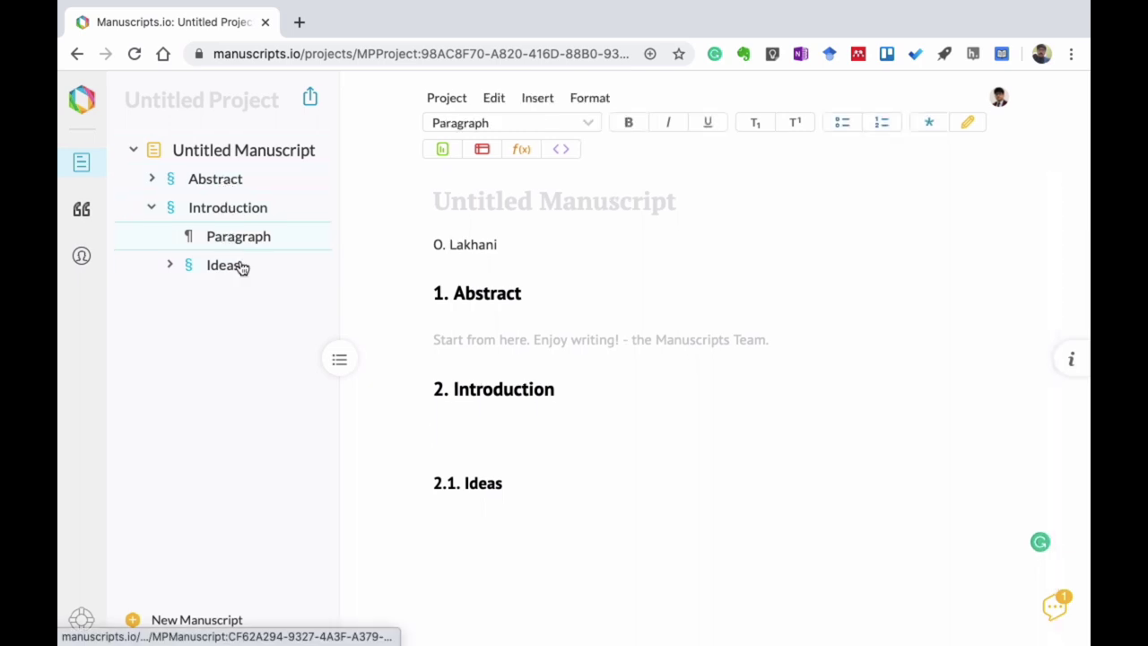
click(221, 268)
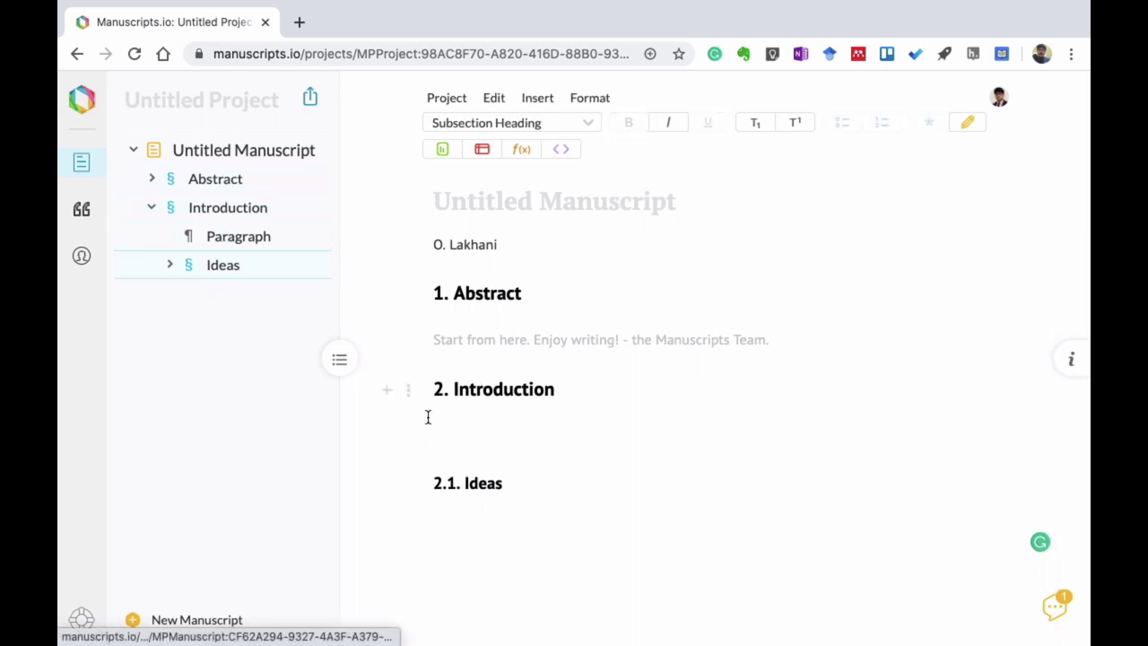
click(218, 185)
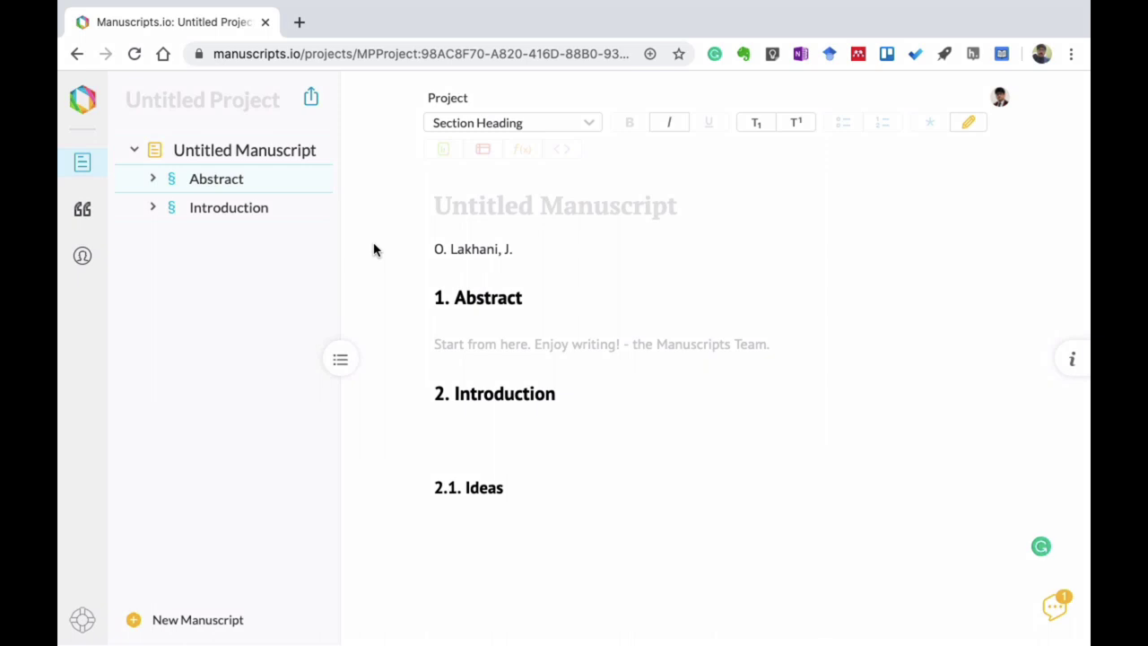
Step: Open the manuscript's author editor and start adding a new author by entering the author's full name
mouse_move(507, 254)
mouse_move(469, 259)
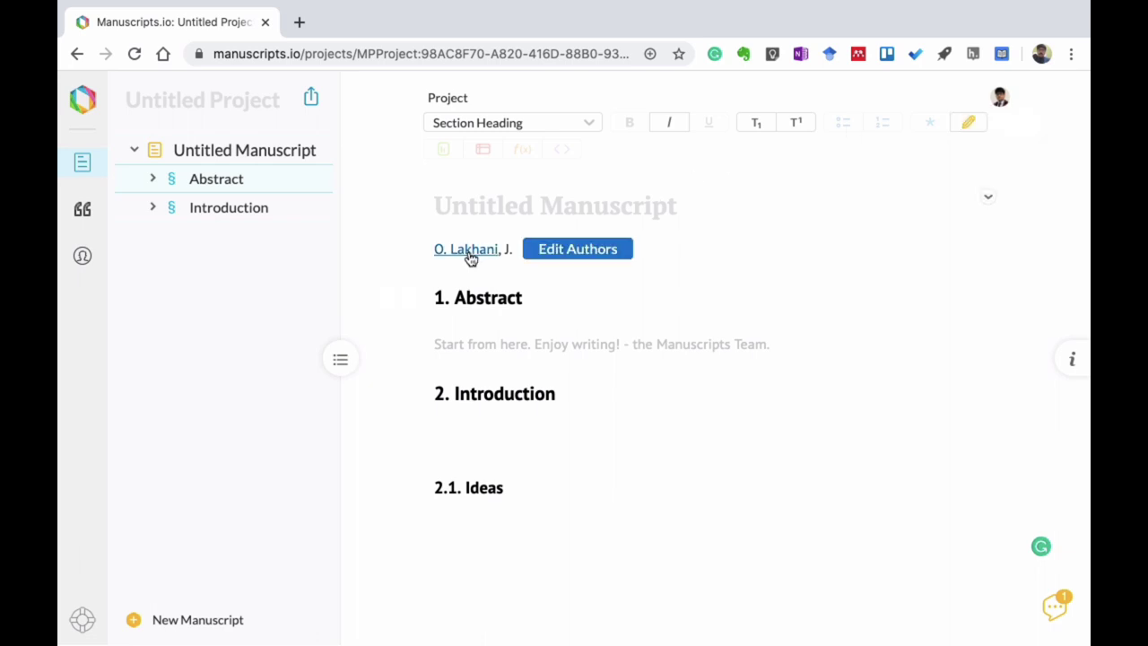
click(592, 252)
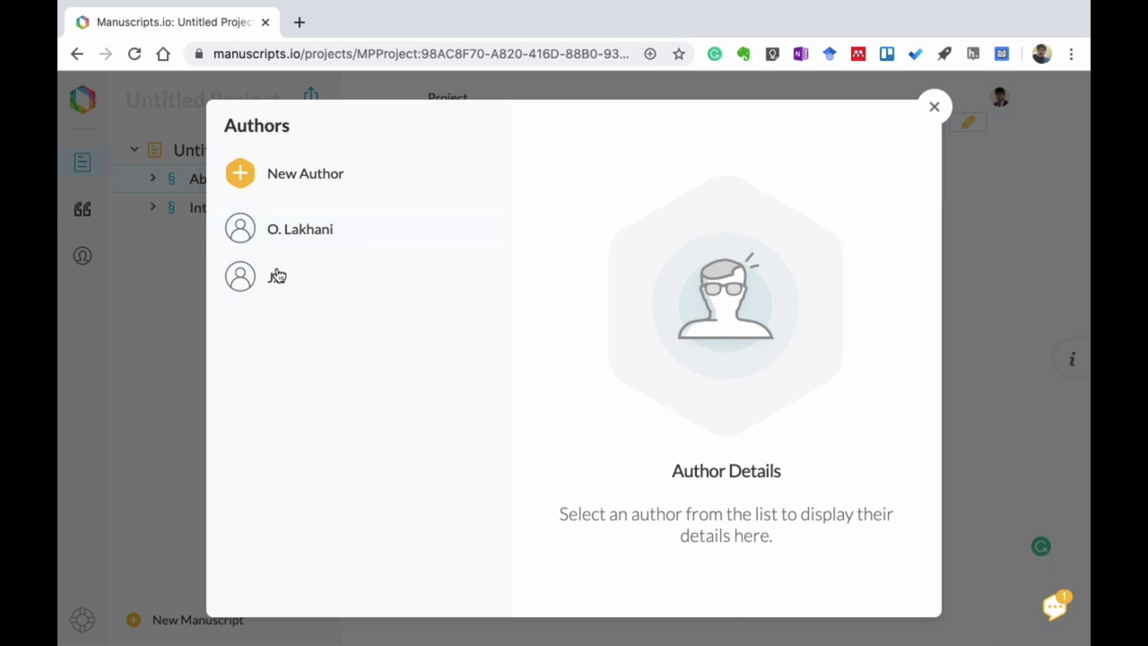
click(311, 183)
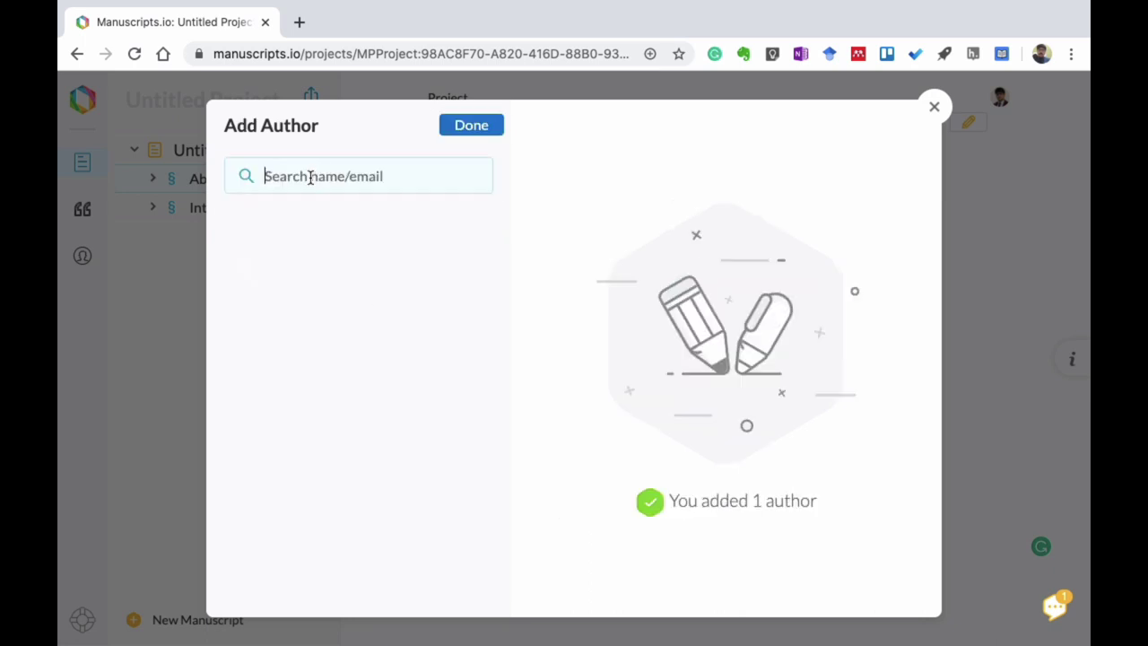
text(JOHN)
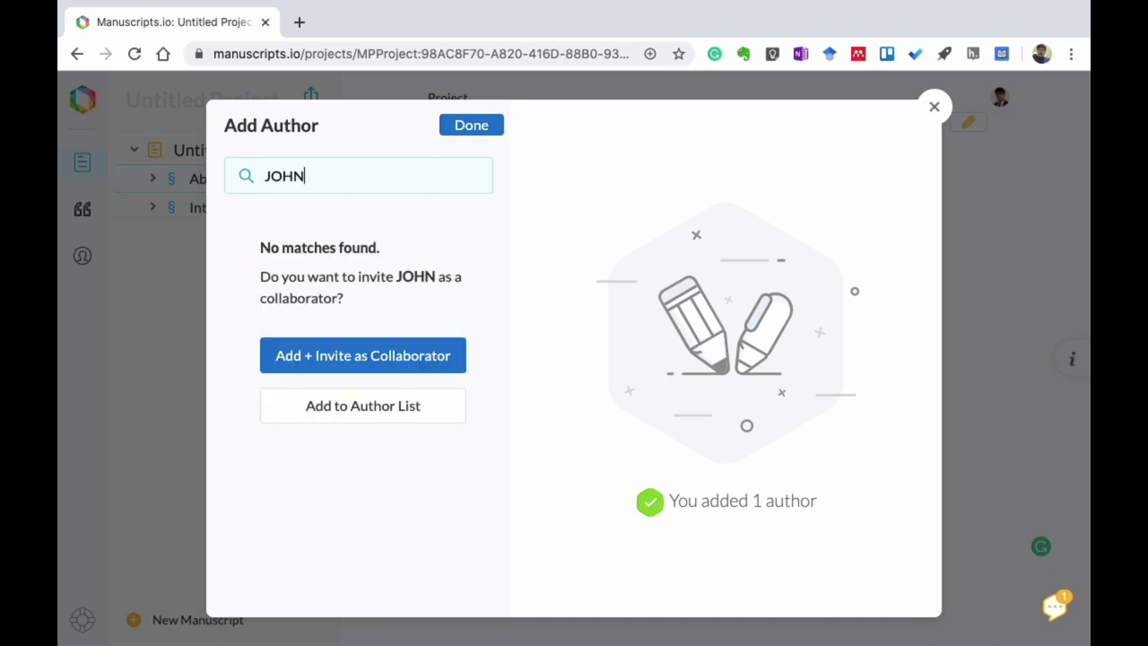
key(BackSpace)
key(BackSpace)
key(BackSpace)
text(ohn Smith)
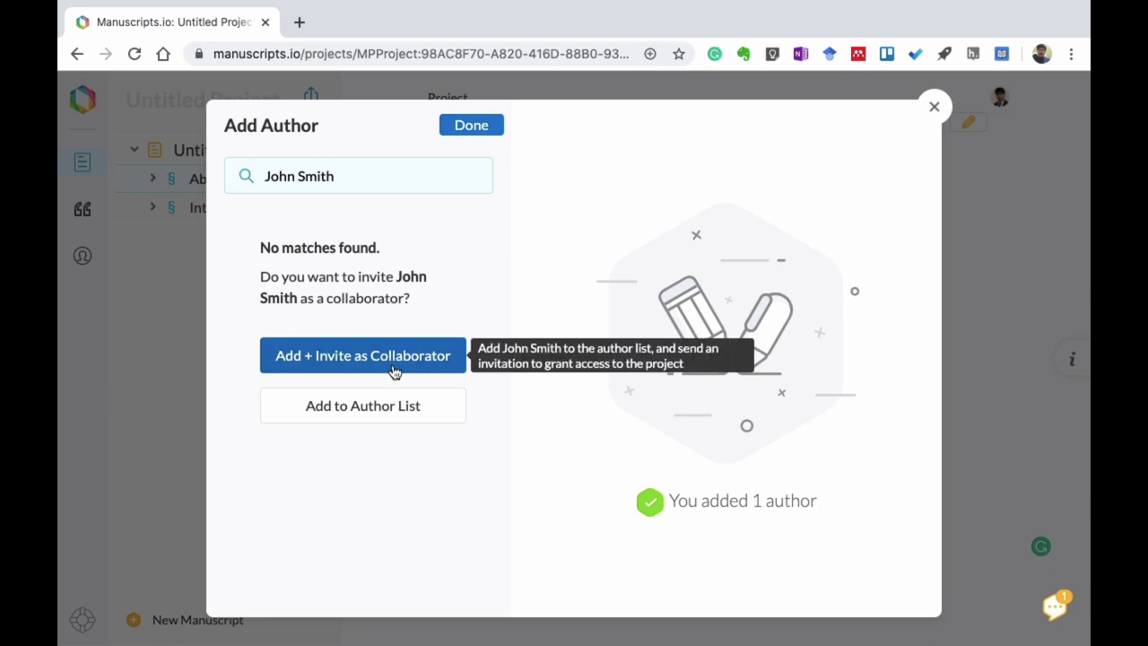
Step: Prepare a collaborator invitation with the Owner role and the collaborator's e-mail, and close it without sending
click(334, 363)
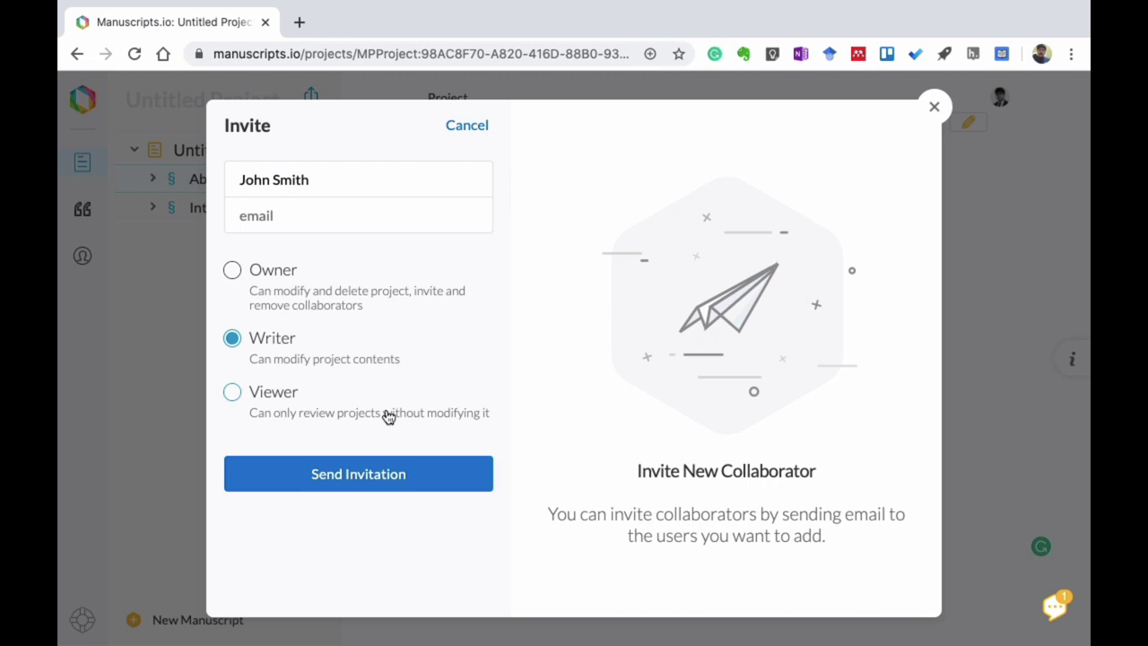
click(235, 270)
click(262, 222)
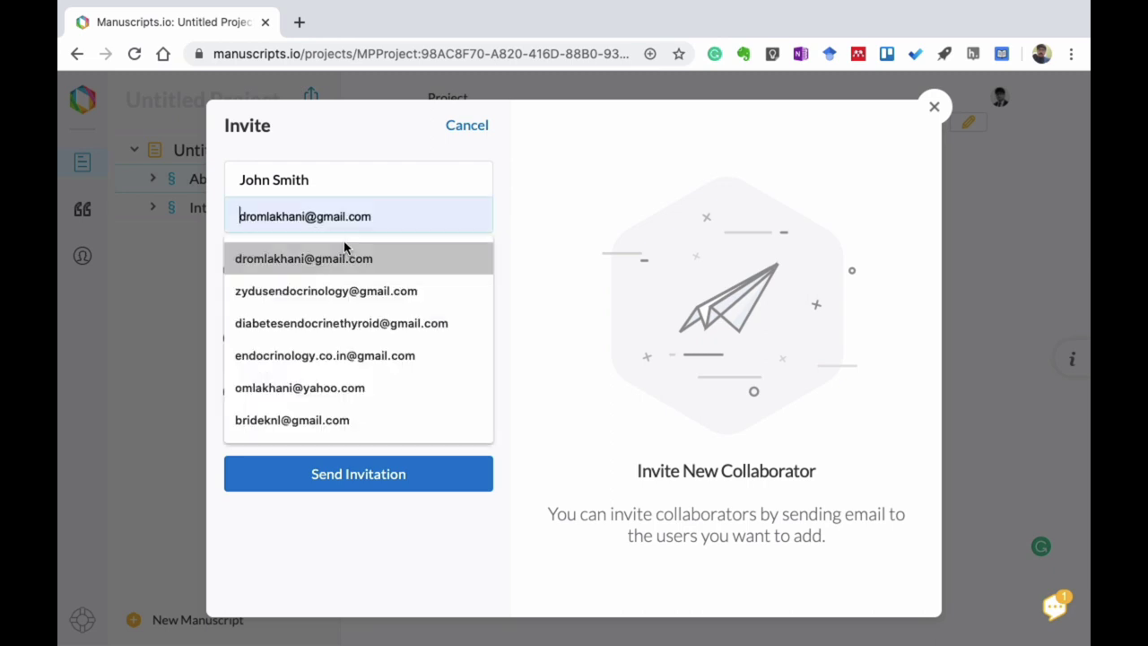
click(348, 296)
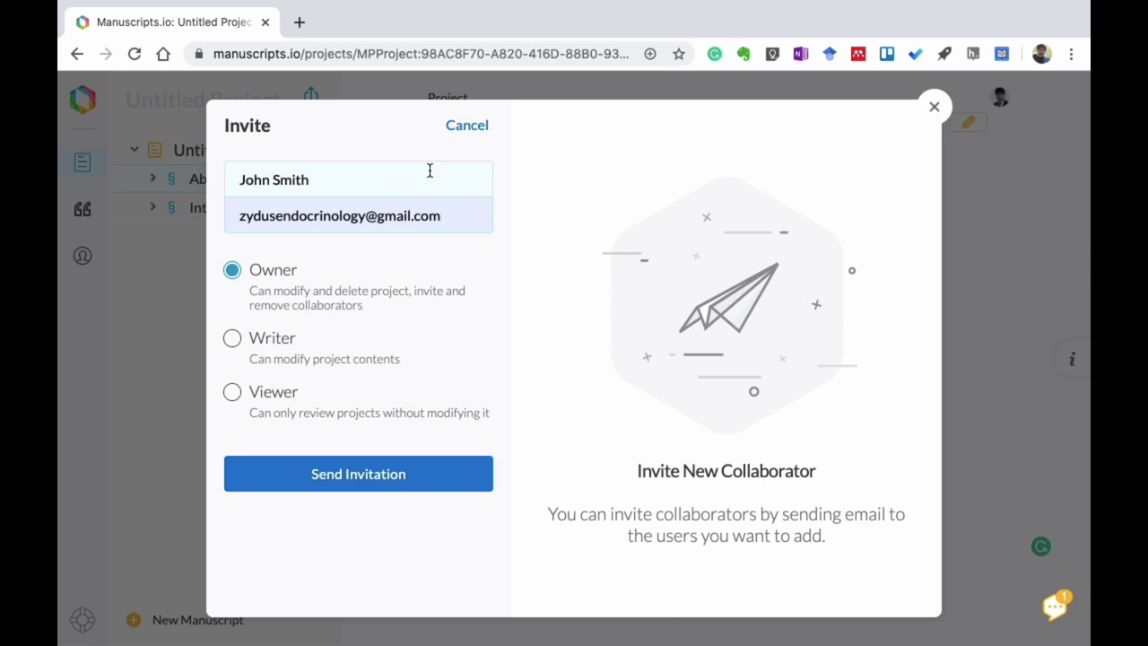
click(933, 107)
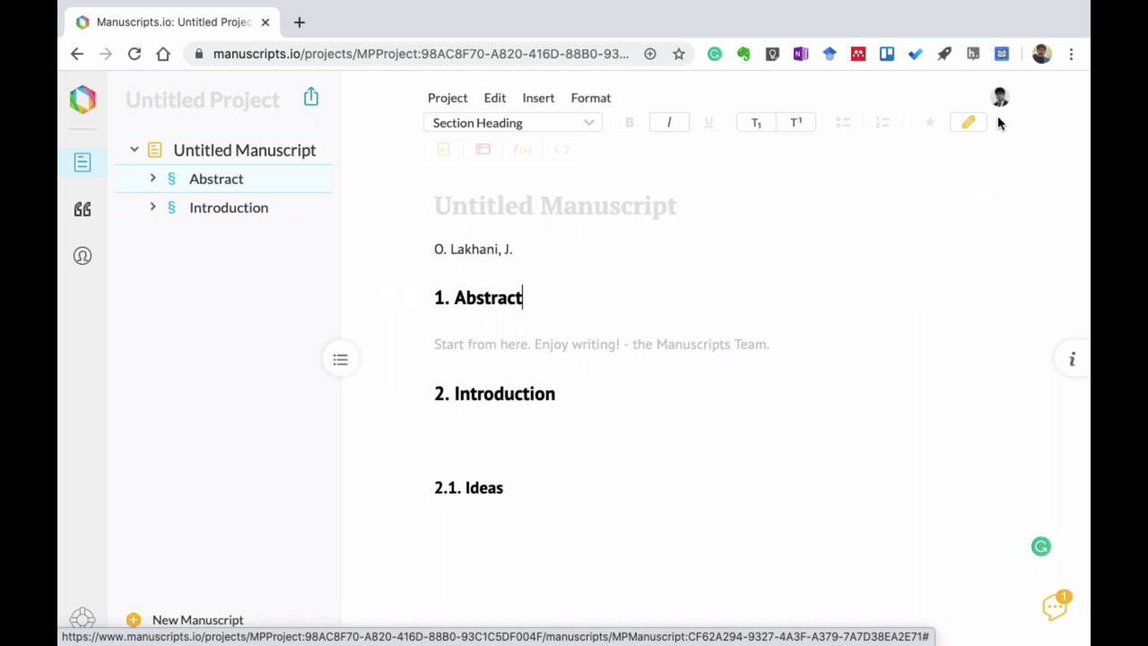
mouse_move(505, 252)
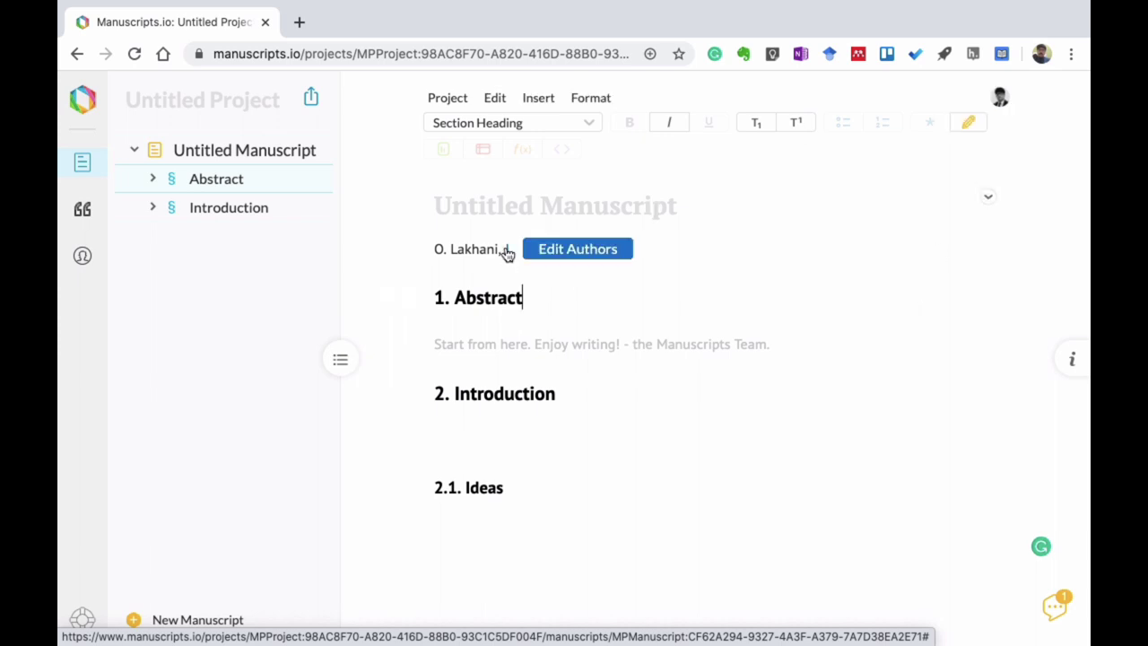
Step: Reopen the author editor and fill in the second author's given name and family name
click(559, 255)
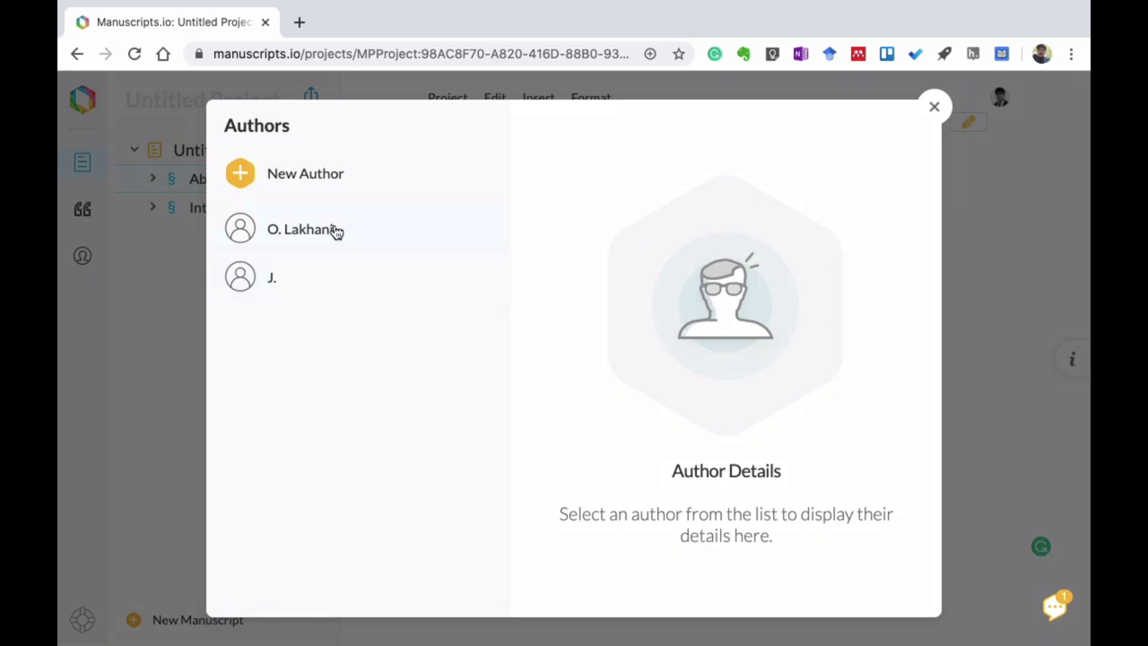
click(391, 284)
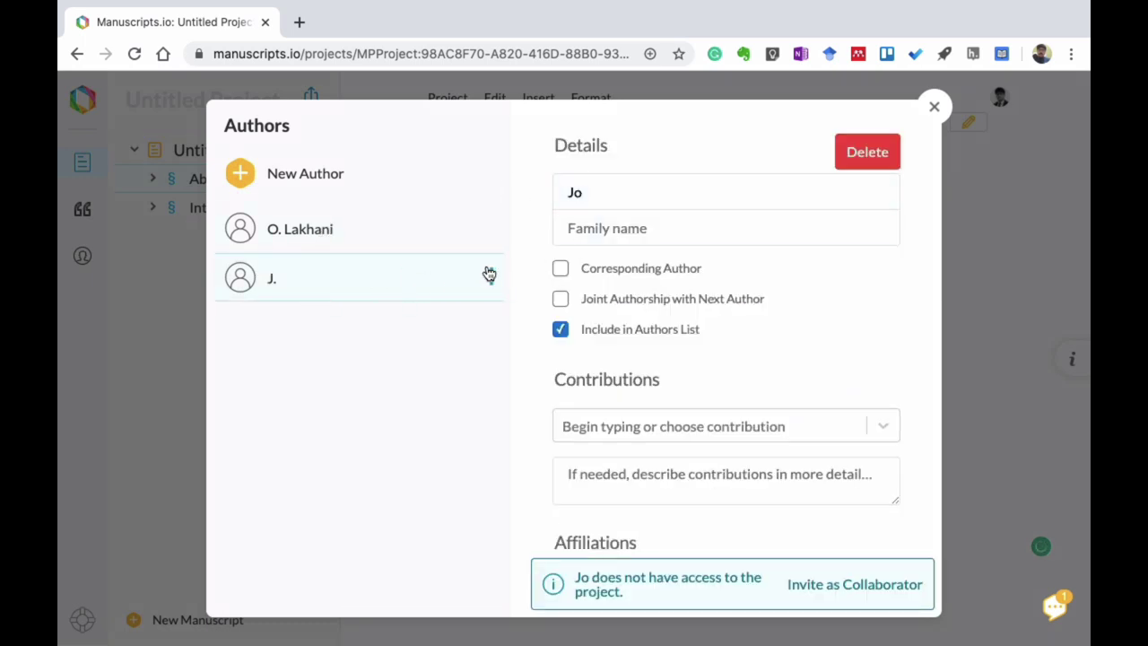
click(608, 186)
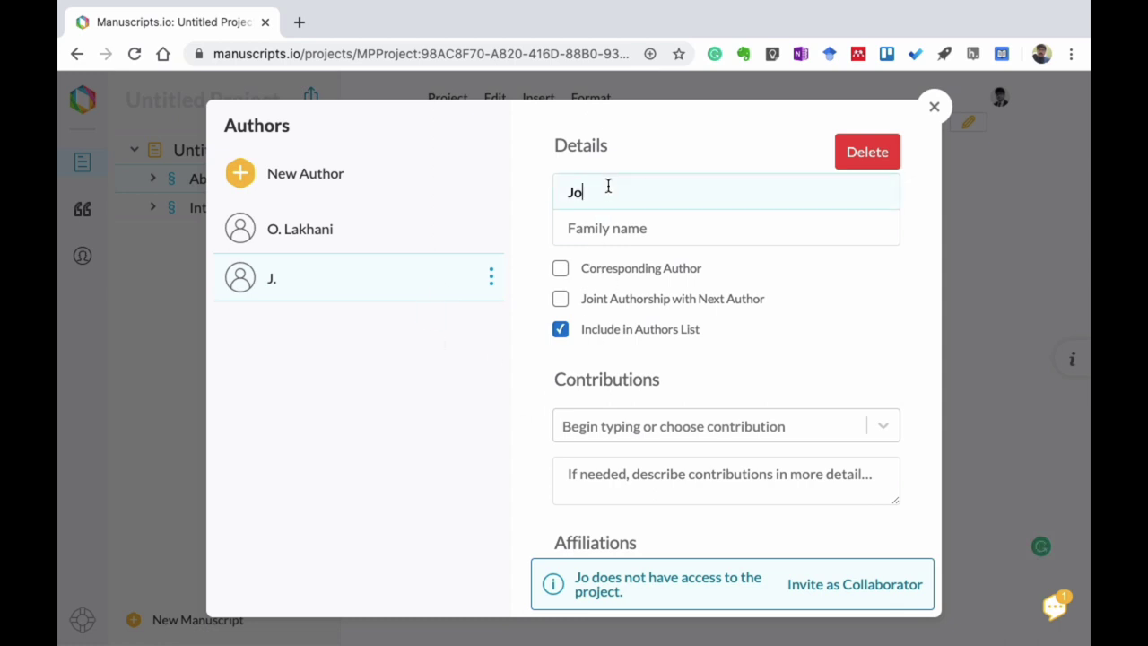
text(n)
key(BackSpace)
text(hn)
click(601, 224)
text(Smith)
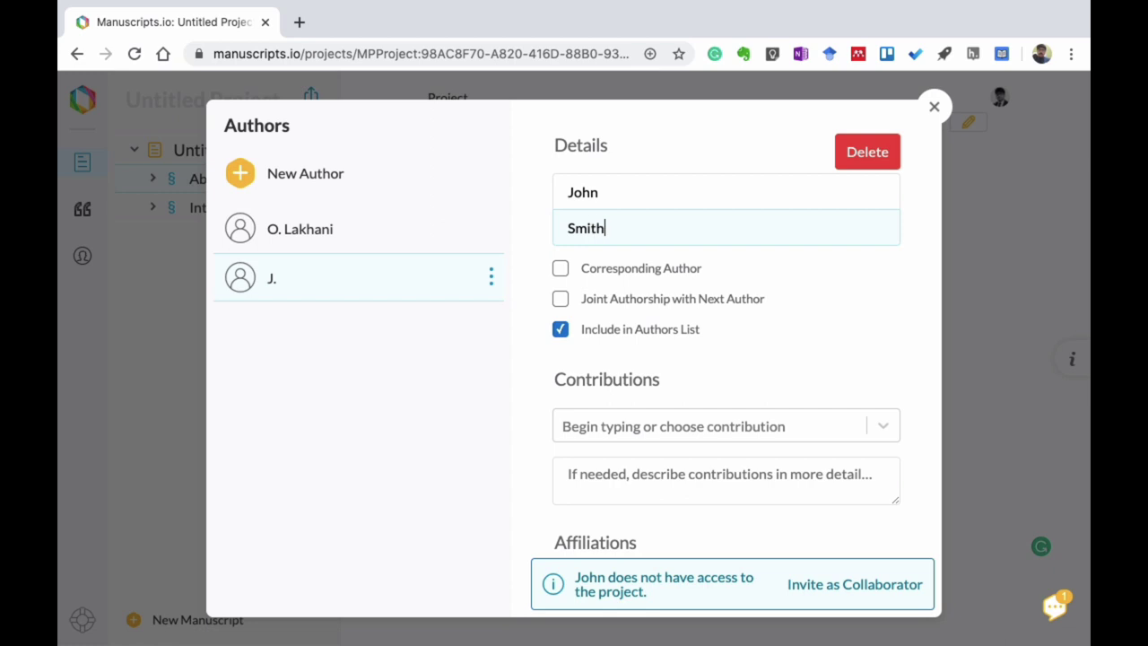
click(829, 291)
Step: Choose Data curation as the second author's contribution after browsing the available contribution types
scroll(737, 296, down, 1)
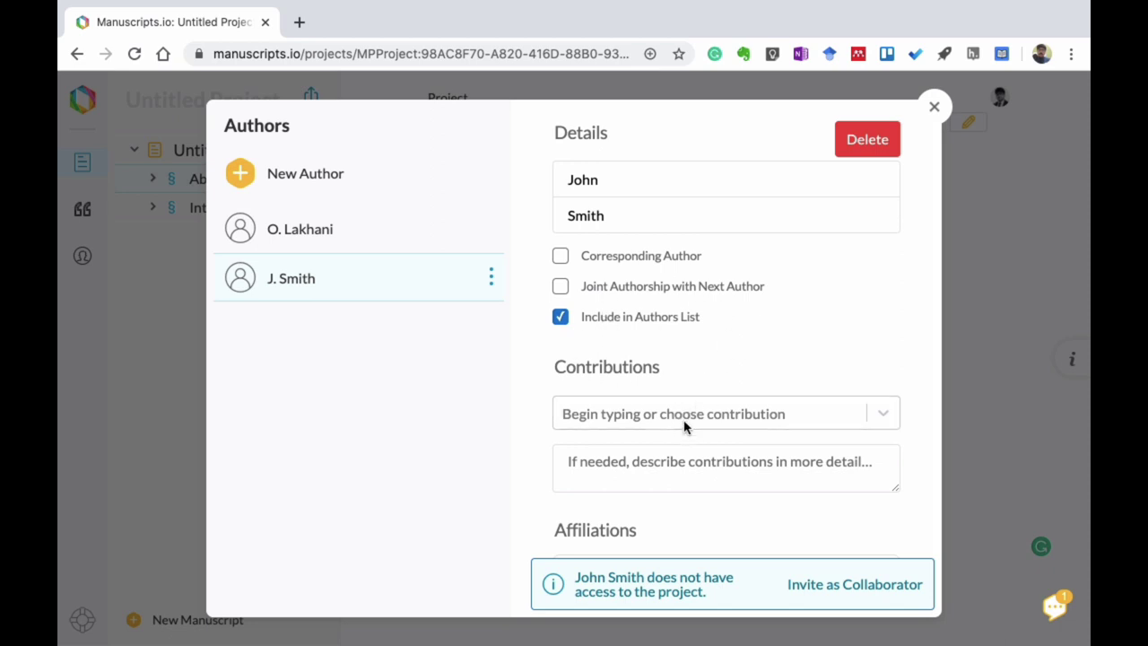
click(792, 427)
scroll(715, 546, down, 3)
scroll(715, 549, up, 4)
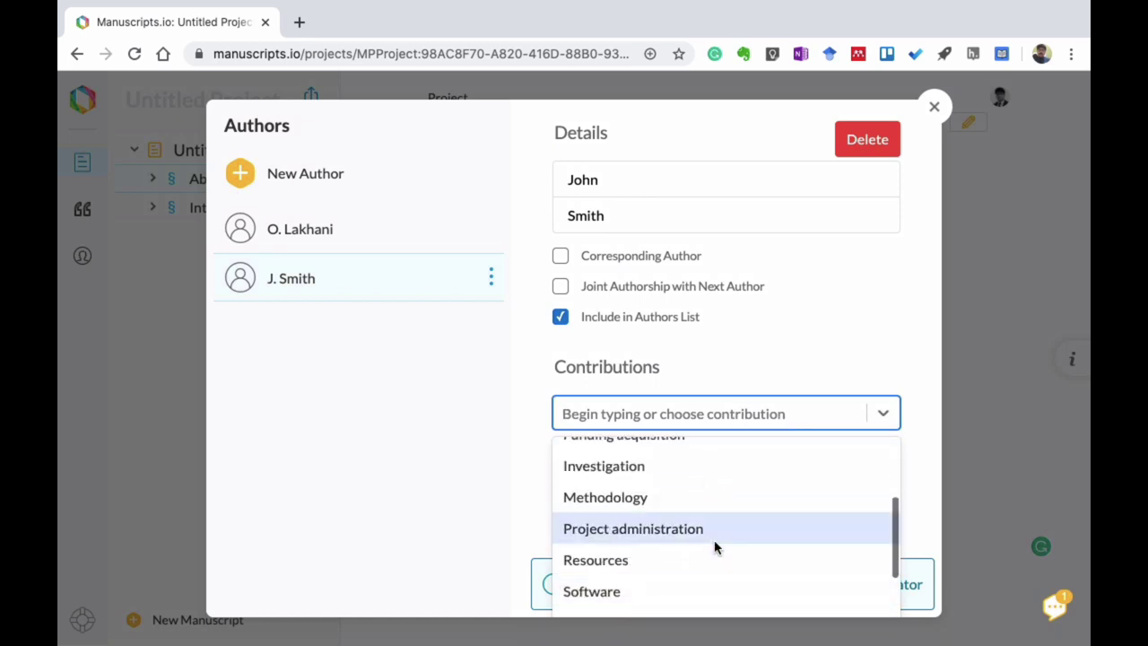
scroll(715, 563, up, 3)
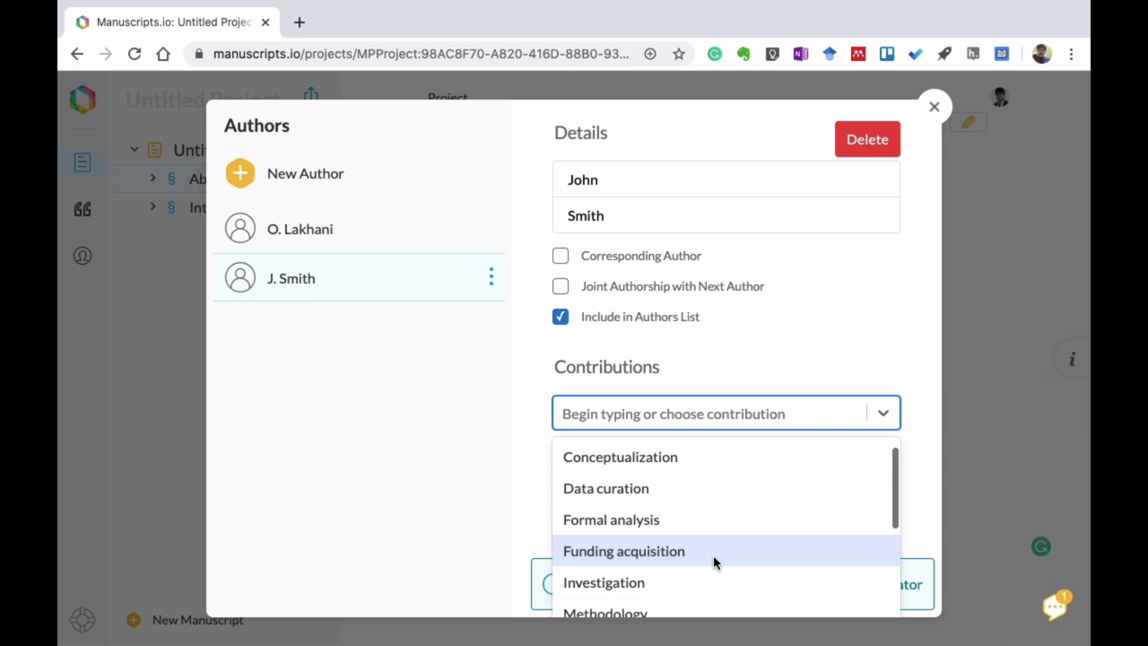
click(661, 490)
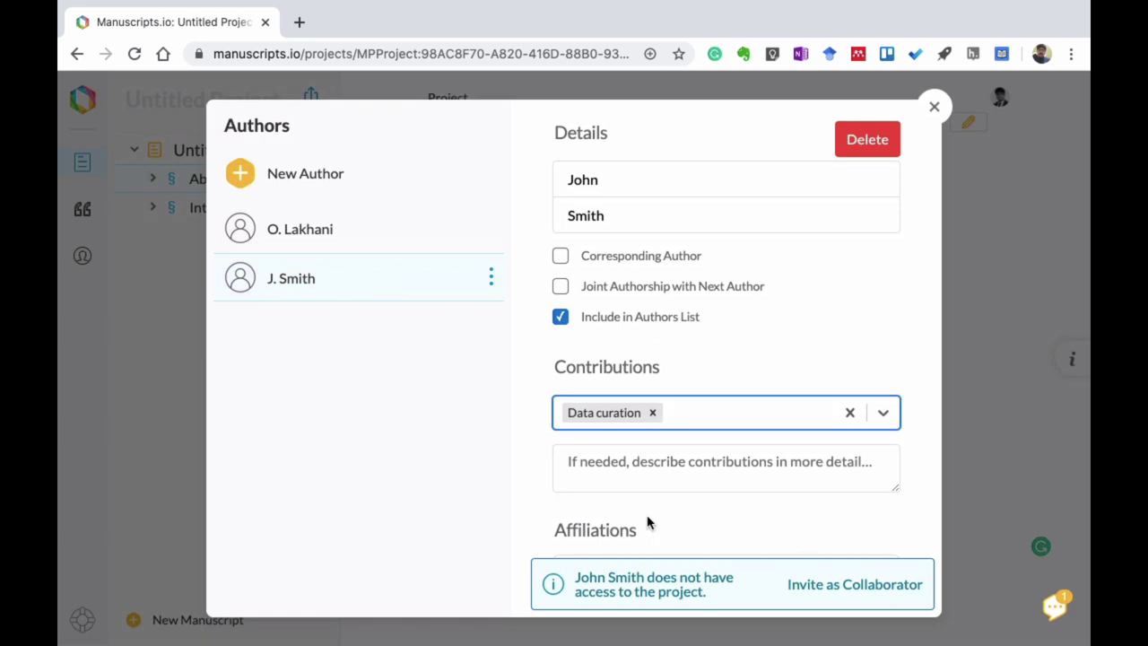
click(615, 527)
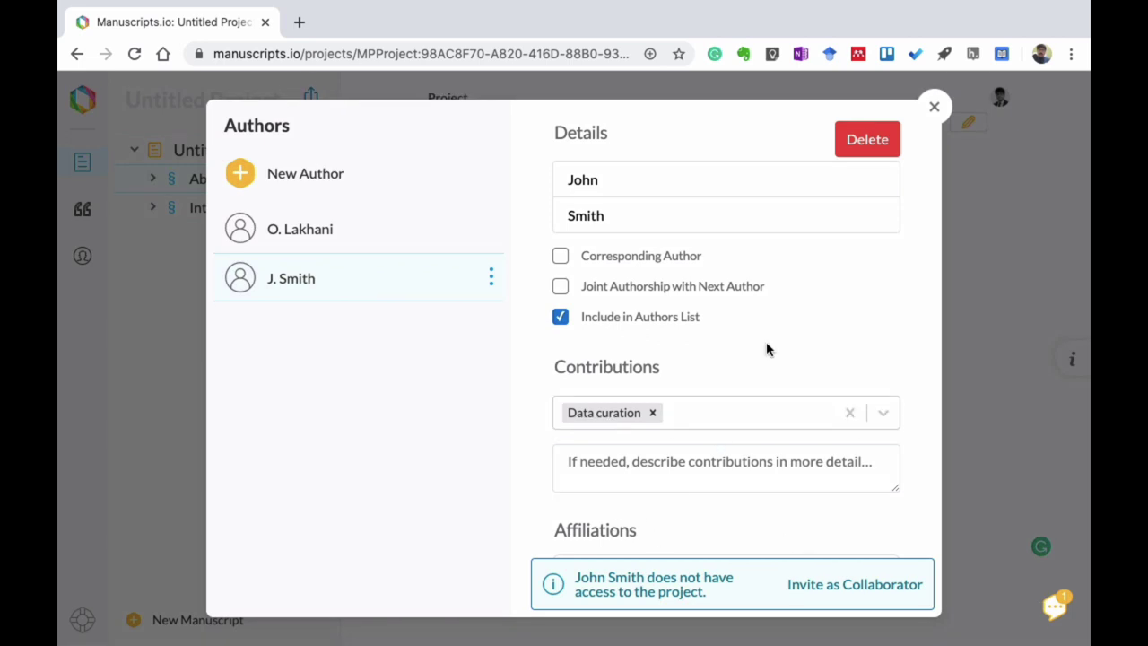
Step: Remove the second author from the authors list and confirm the removal
click(864, 151)
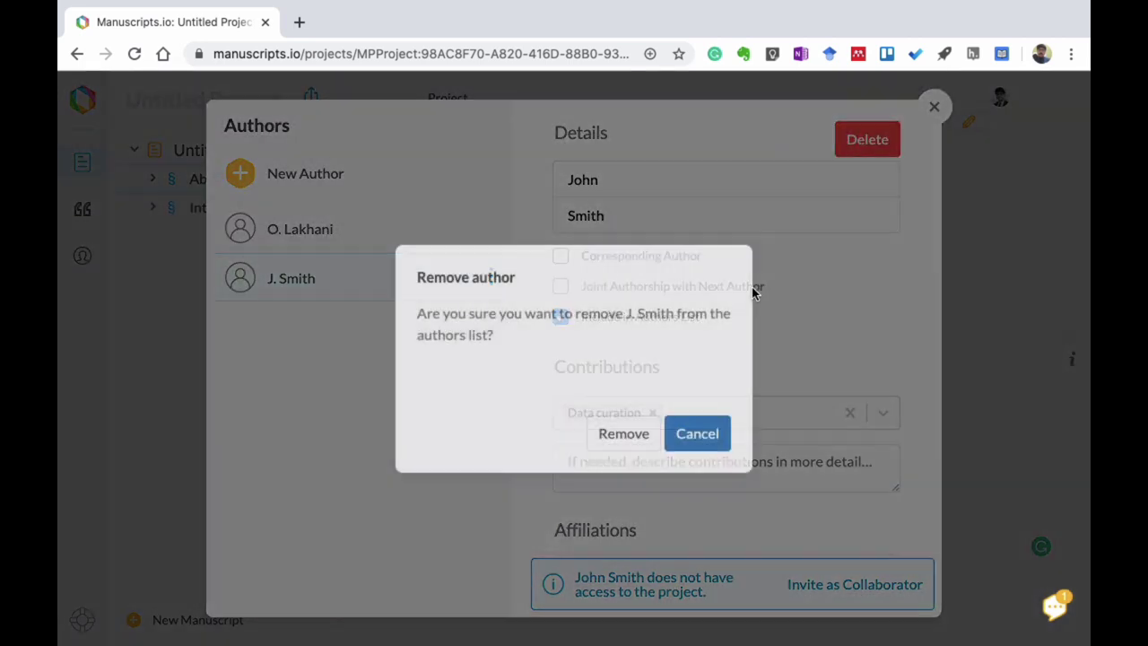
click(623, 435)
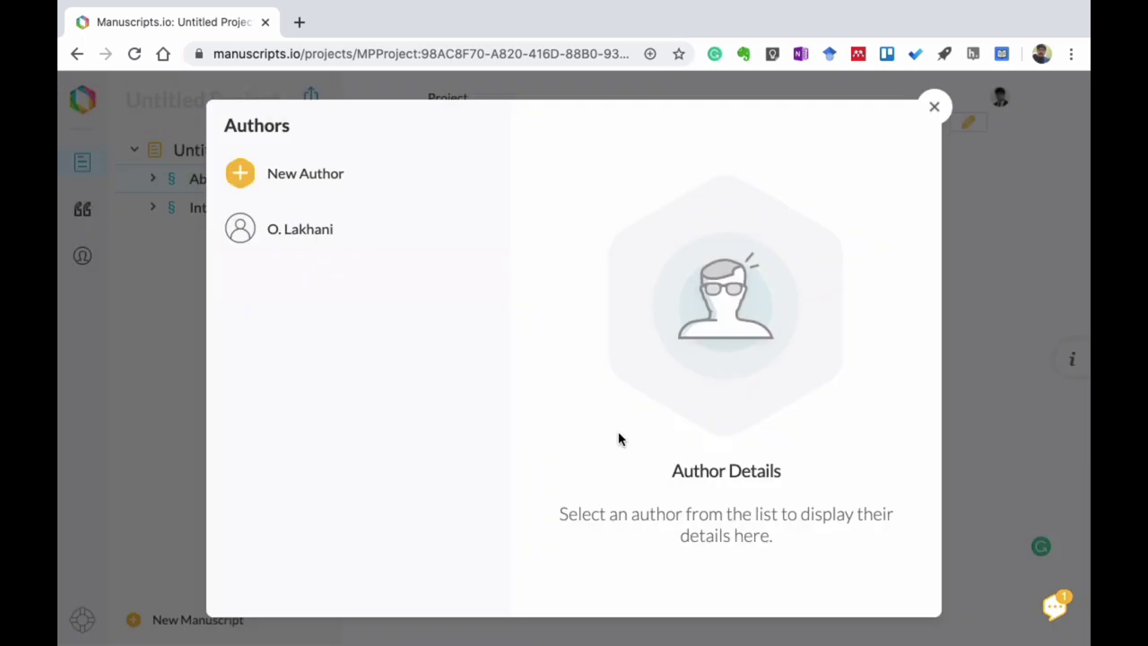
Step: Create the affiliation "Zydus Hospital" for the remaining author
click(386, 235)
scroll(779, 377, down, 1)
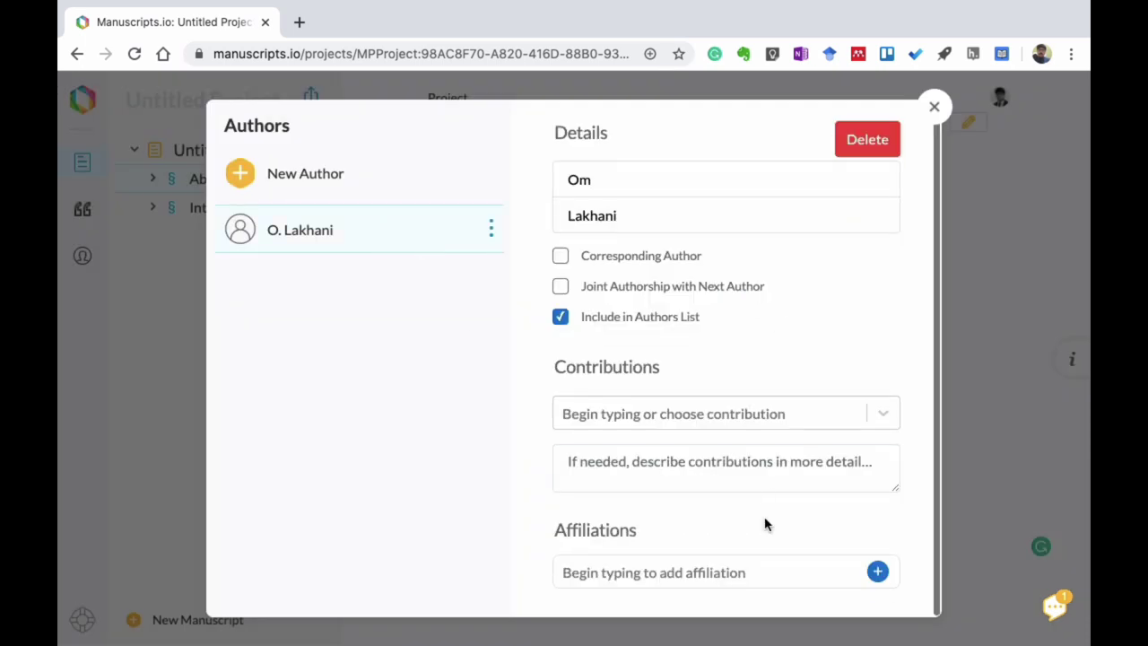
click(669, 575)
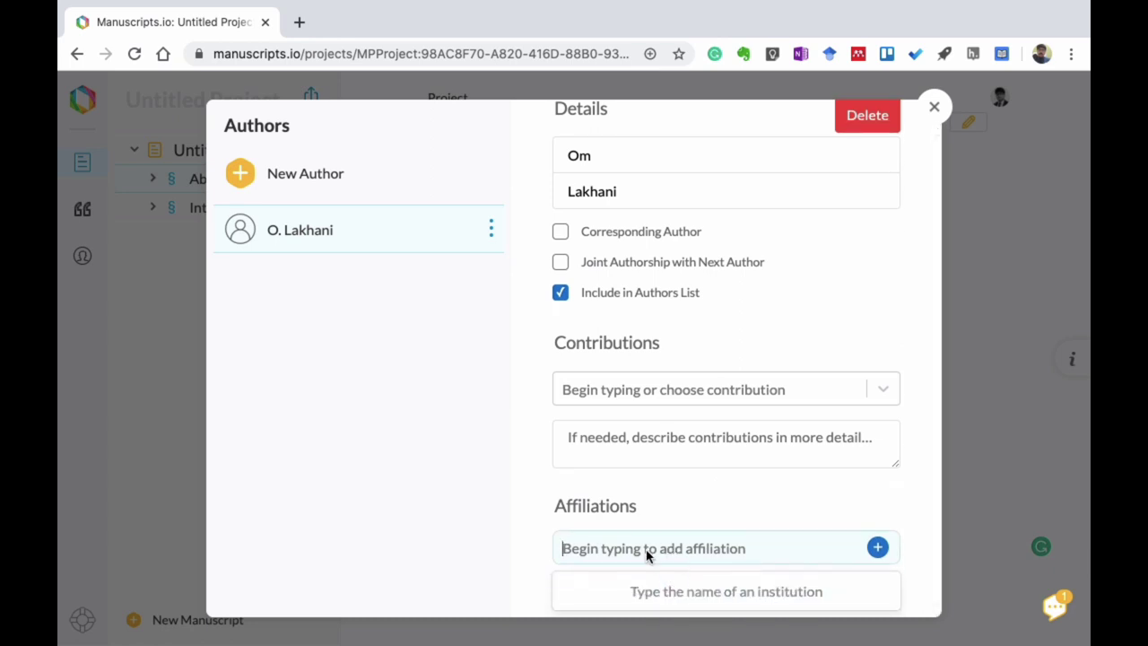
text(Zydus Hosp)
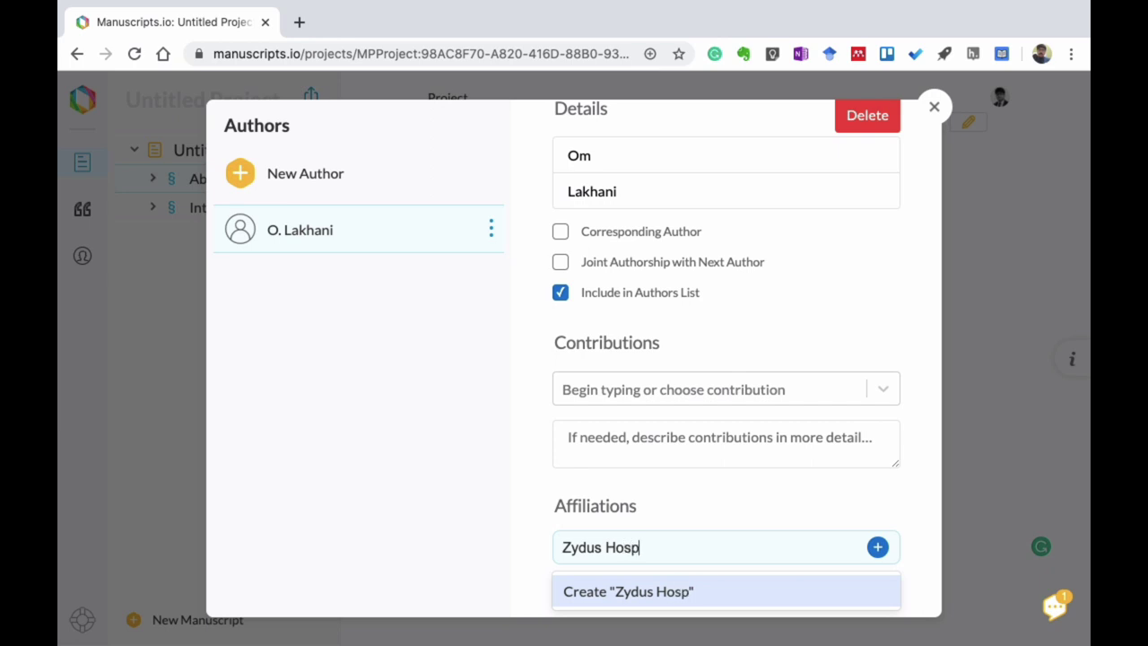
text(ital)
click(650, 591)
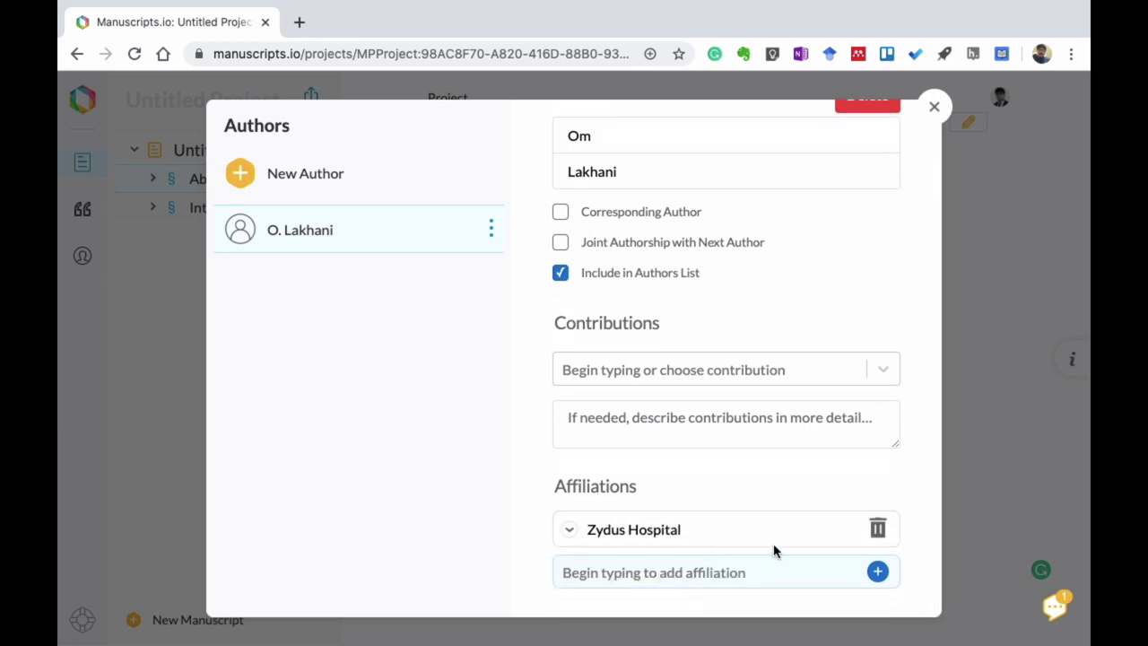
Step: Set the Zydus Hospital affiliation's department to "Department of Endocrinology" and close the author editor
click(592, 530)
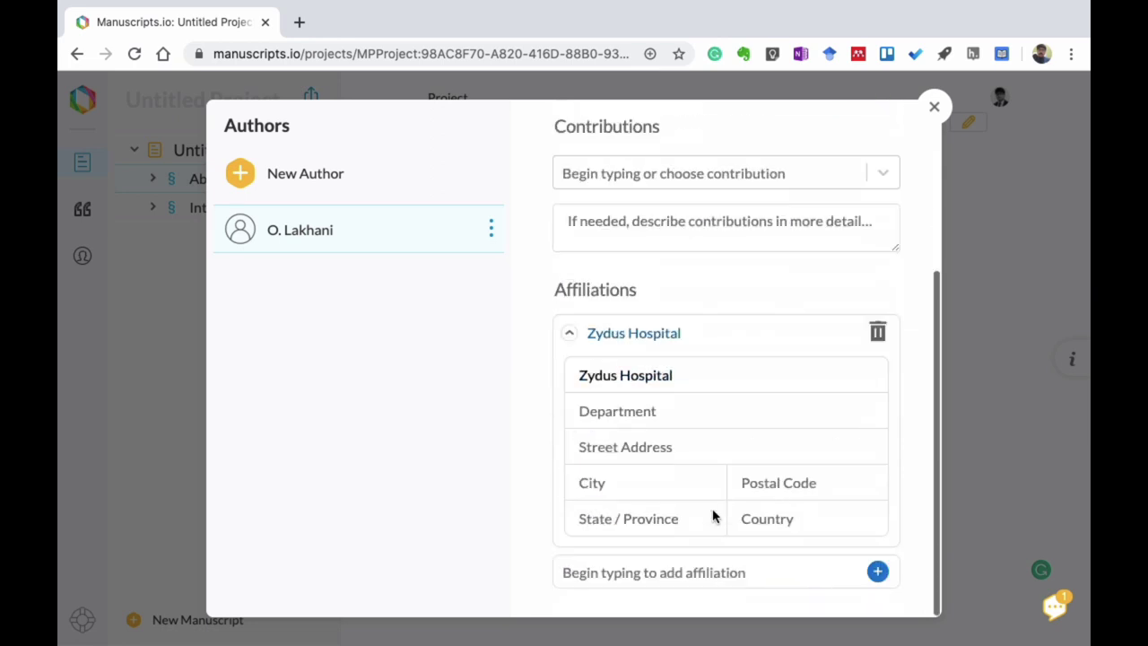
click(665, 409)
click(669, 452)
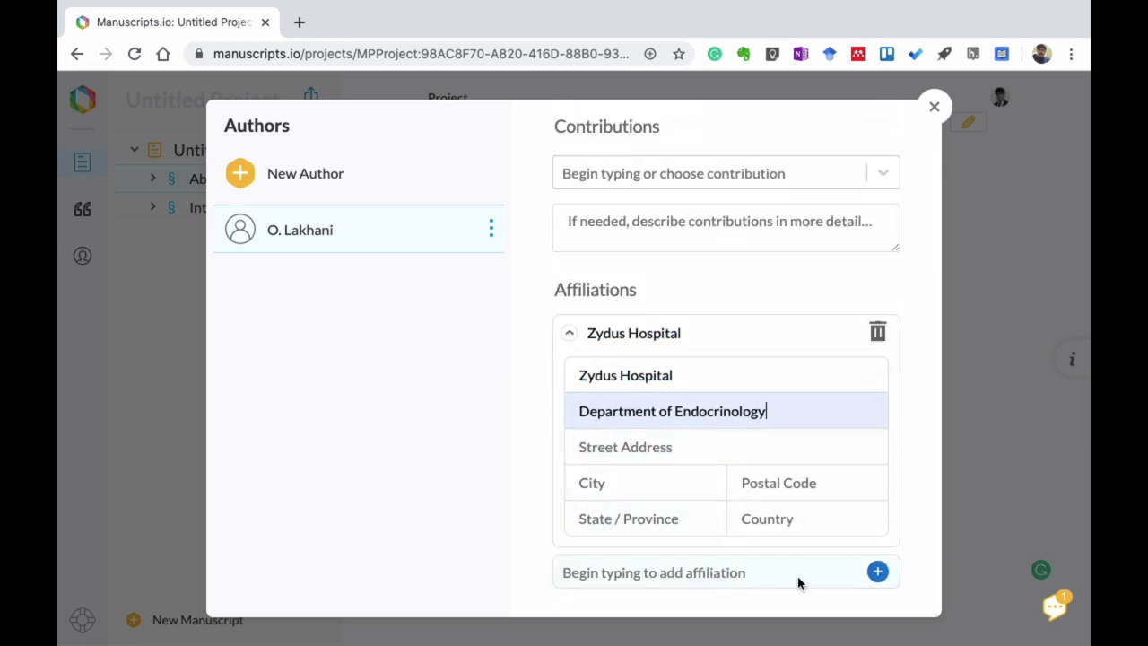
scroll(804, 543, up, 2)
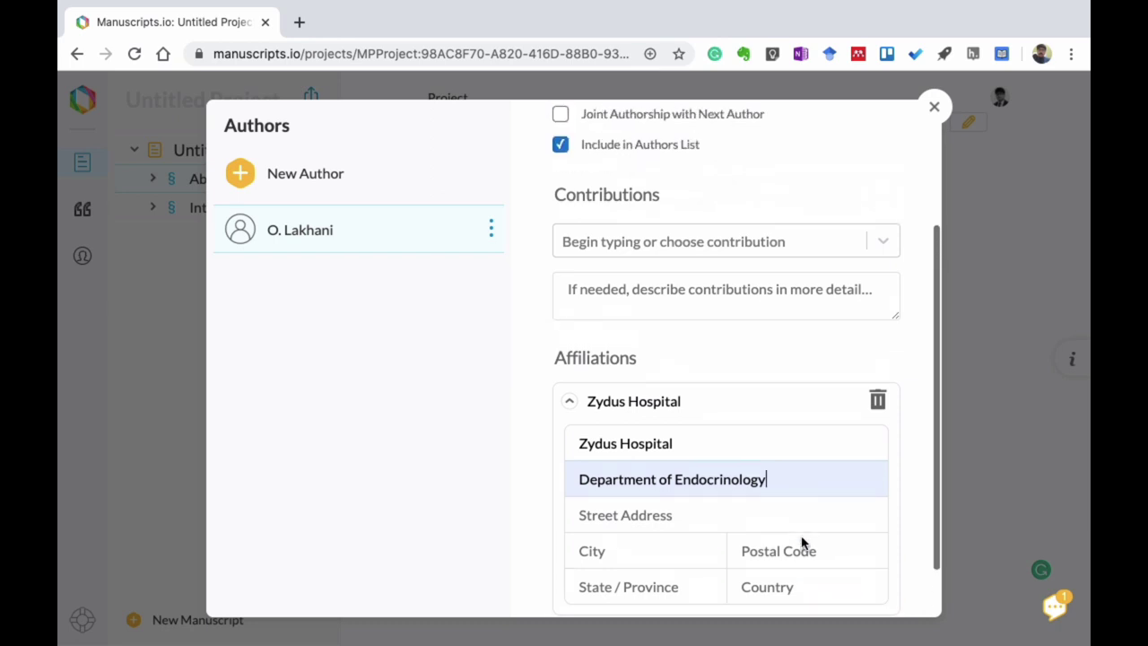
scroll(799, 388, up, 1)
scroll(800, 389, down, 2)
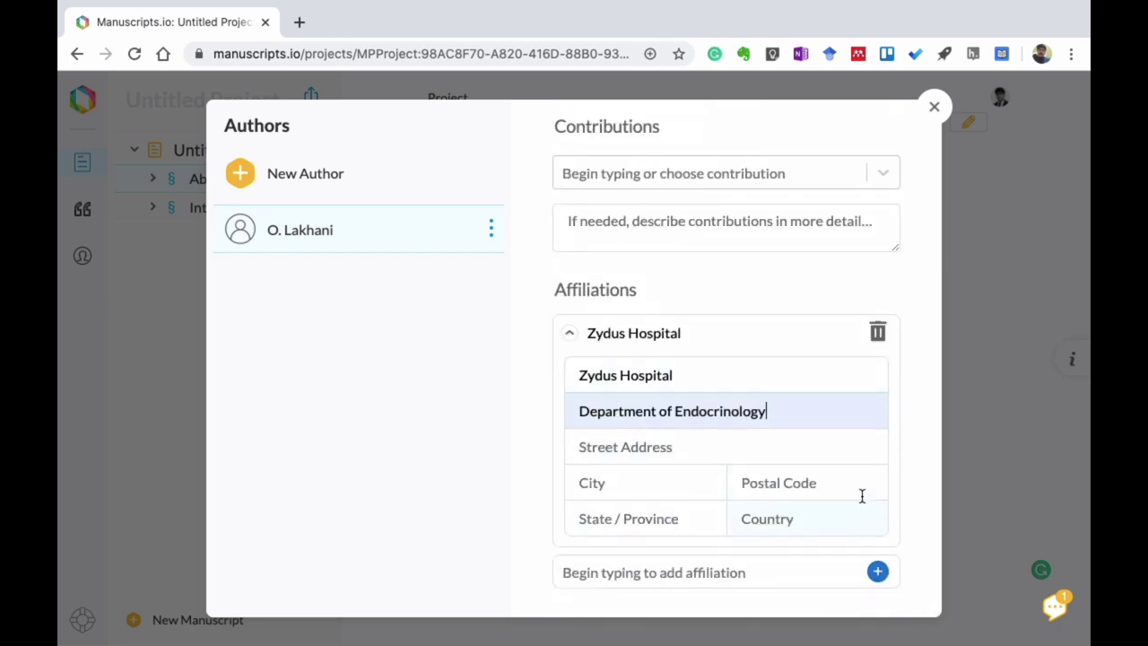
click(915, 384)
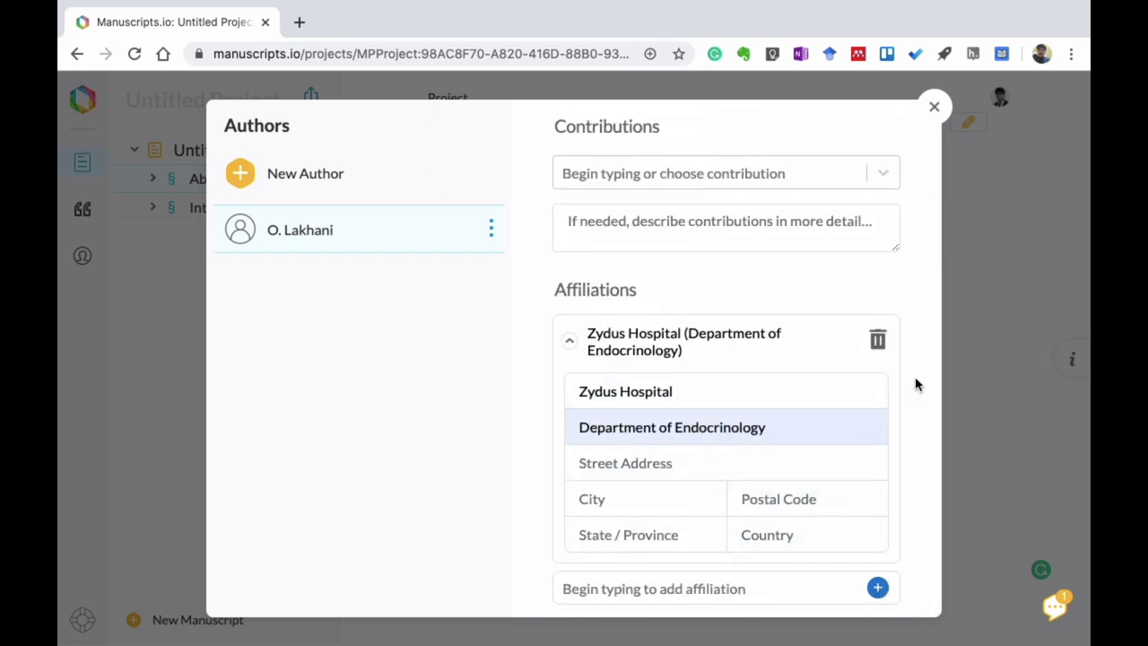
click(934, 110)
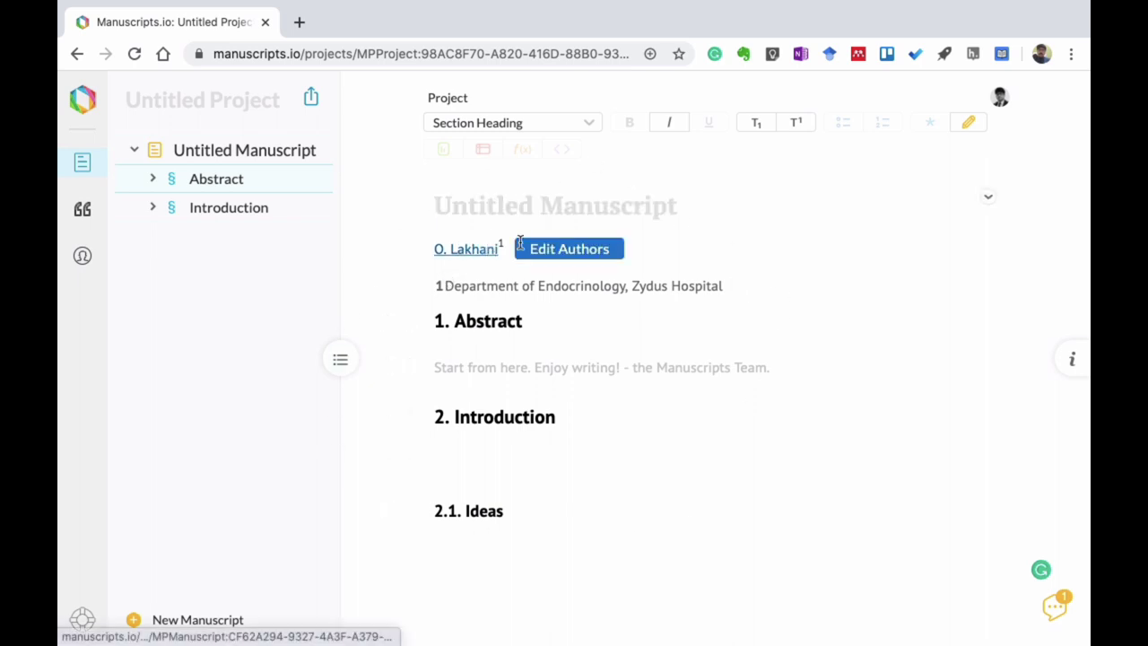
Step: Write "Glucocorticoid-induced hyperglycemia is an important cause of hyperglycemia in hospitalized patients." as the first section's paragraph in the Glucocorticoid-induced Hyperglycemia manuscript
mouse_move(498, 257)
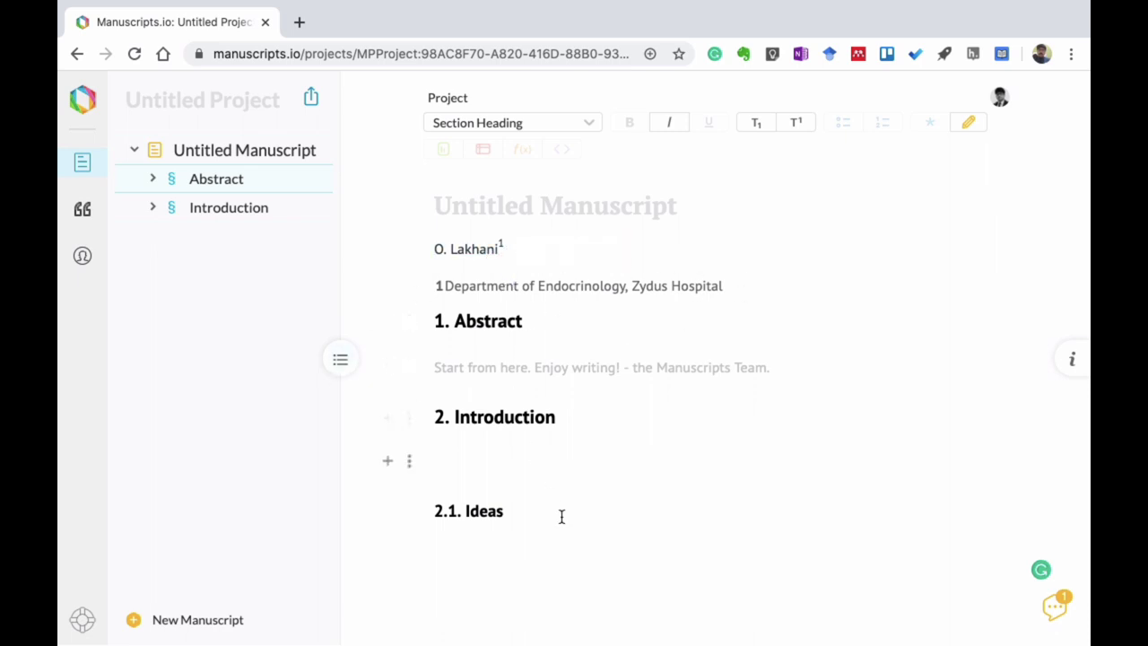
scroll(565, 567, down, 1)
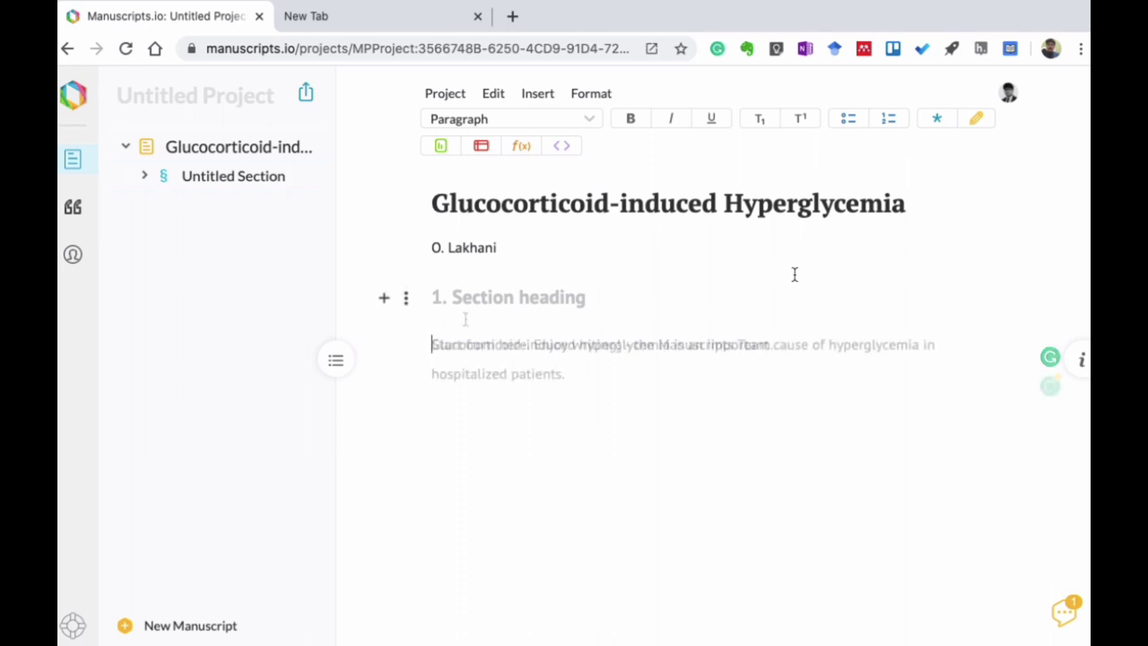
text(Glucocorticoid)
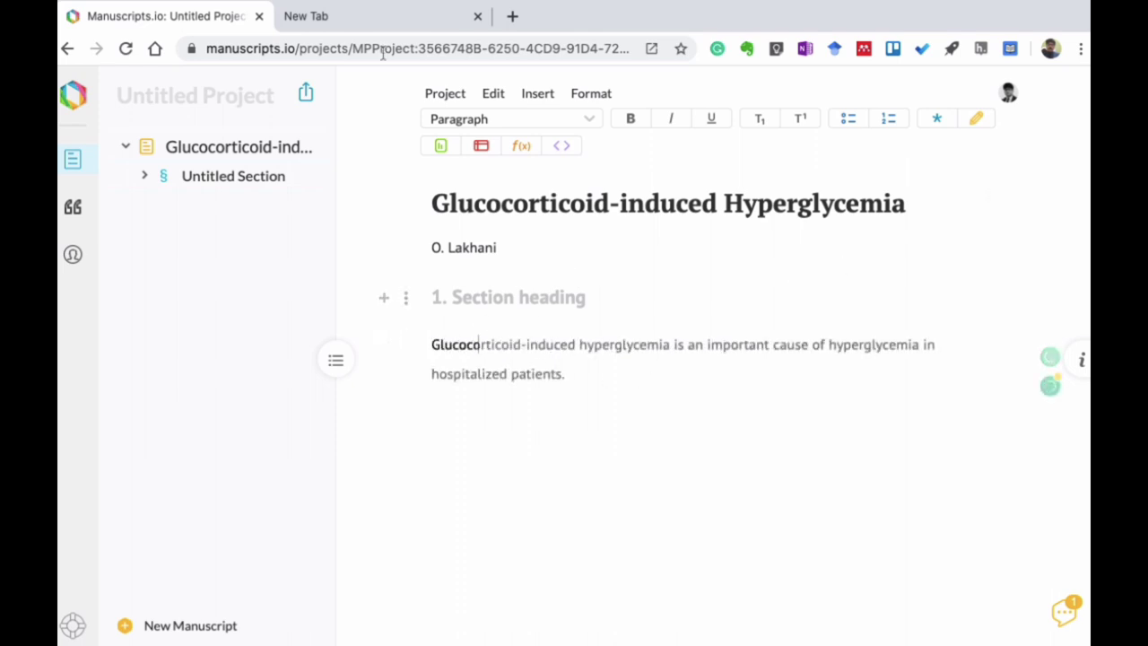
Step: Switch to the empty browser tab and search Google for "glucocorticoid induced hyperglycemia" together with the author's name and "ijem"
click(363, 23)
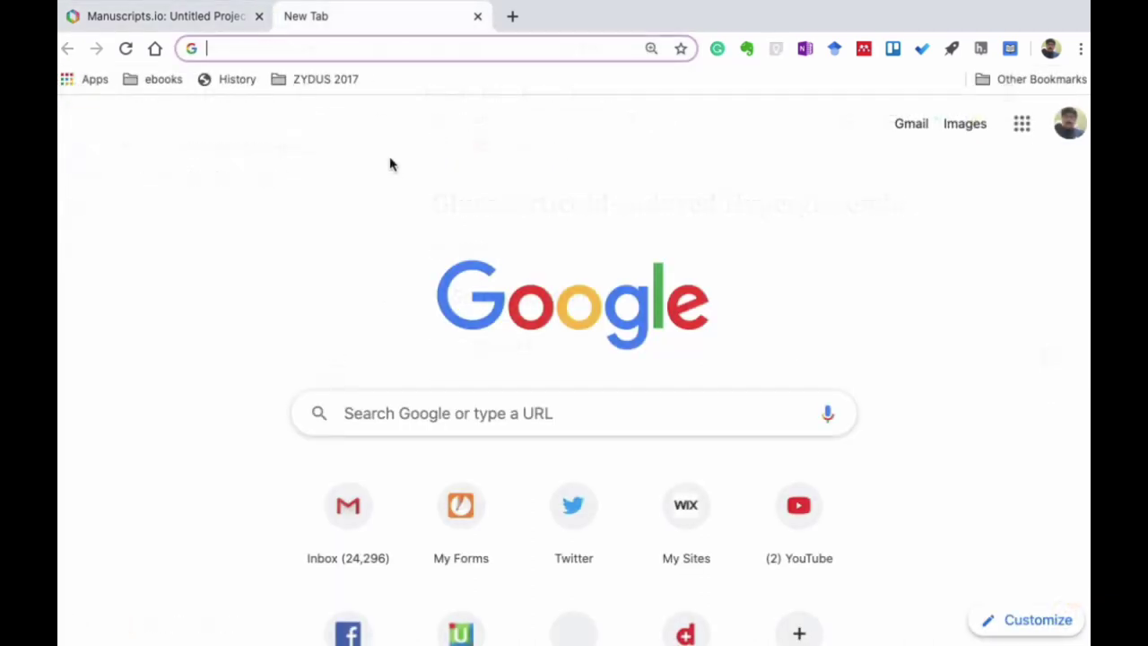
text(gluco)
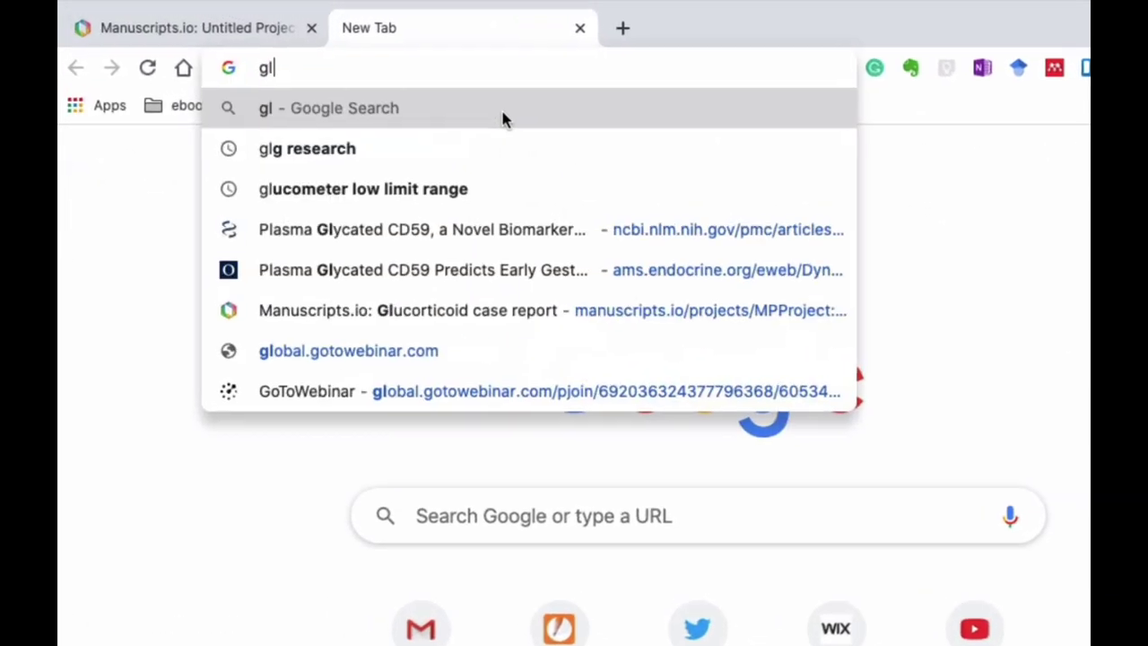
text(r)
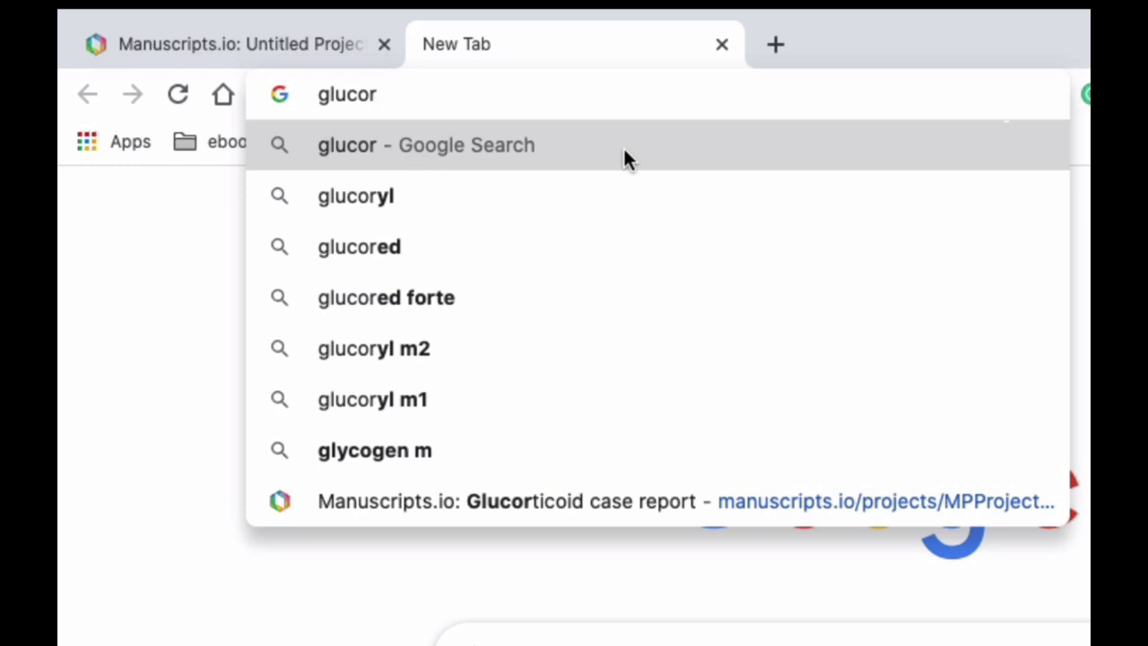
key(BackSpace)
text(rticoid induce)
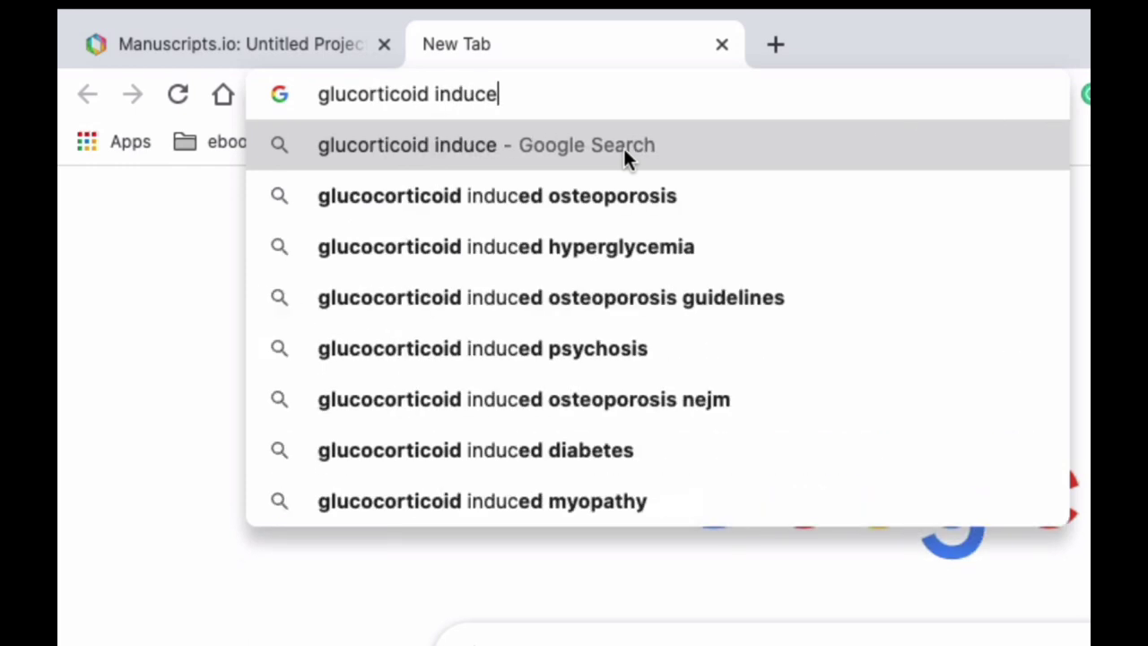
text(d hyperglycemia )
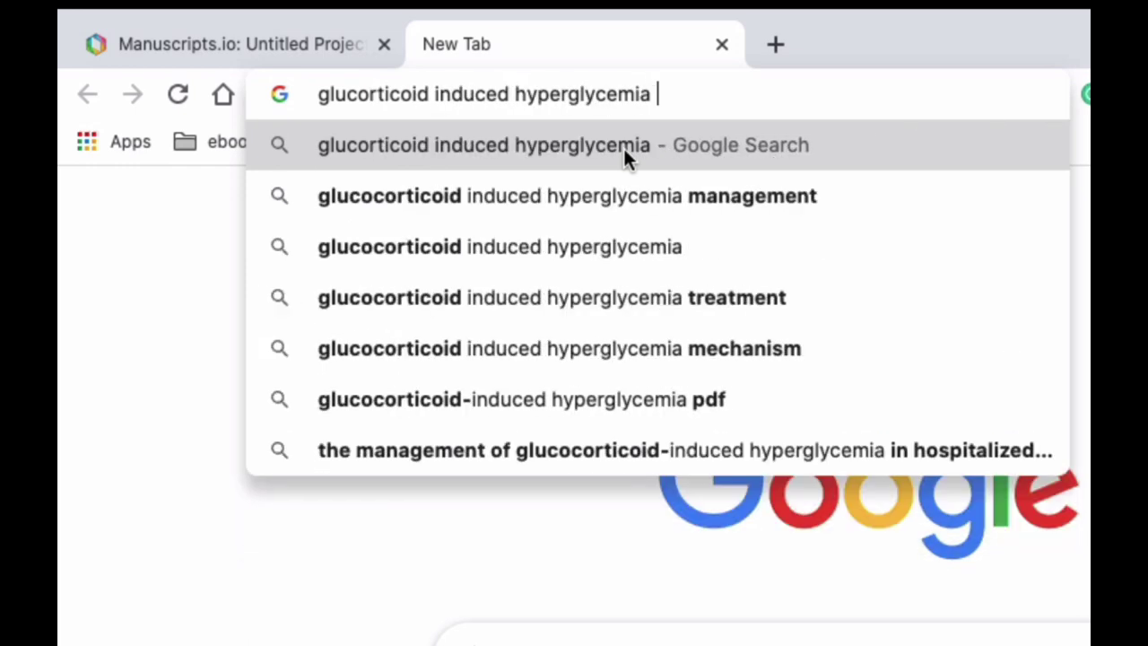
text(d)
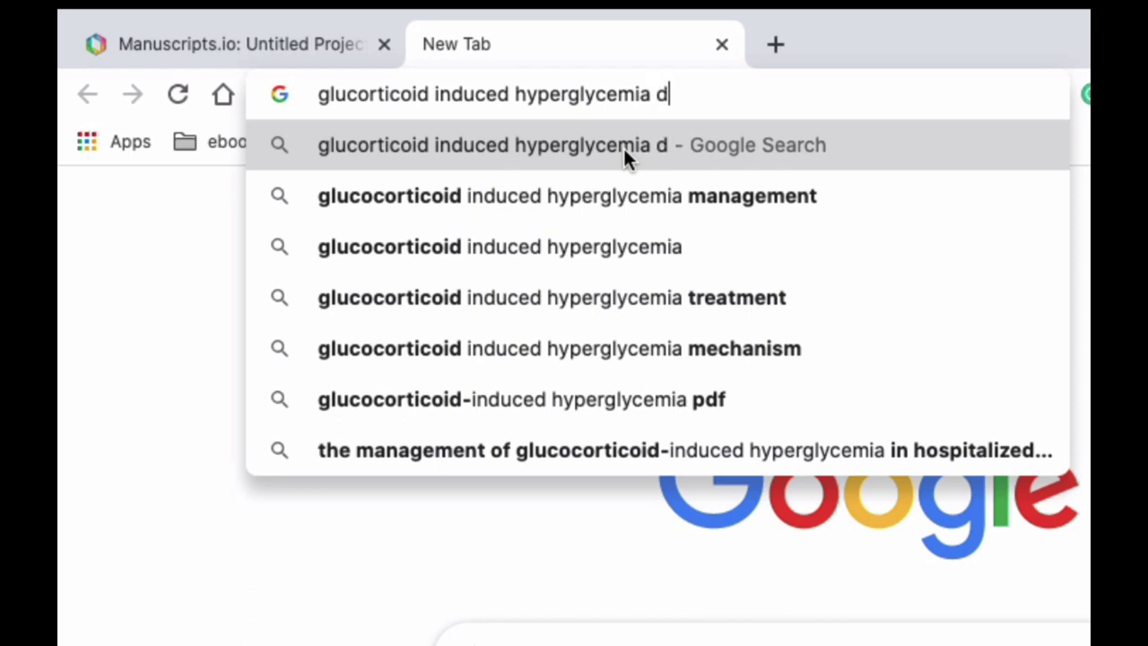
text(r om lakhanu)
key(BackSpace)
key(BackSpace)
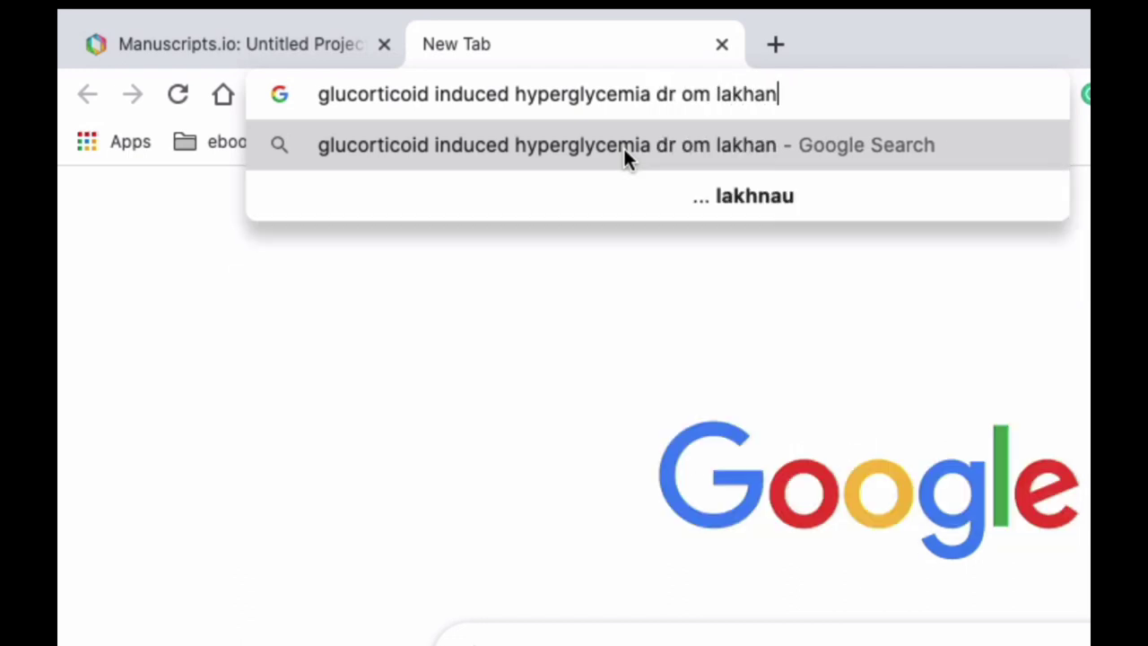
text(i ijem)
key(Return)
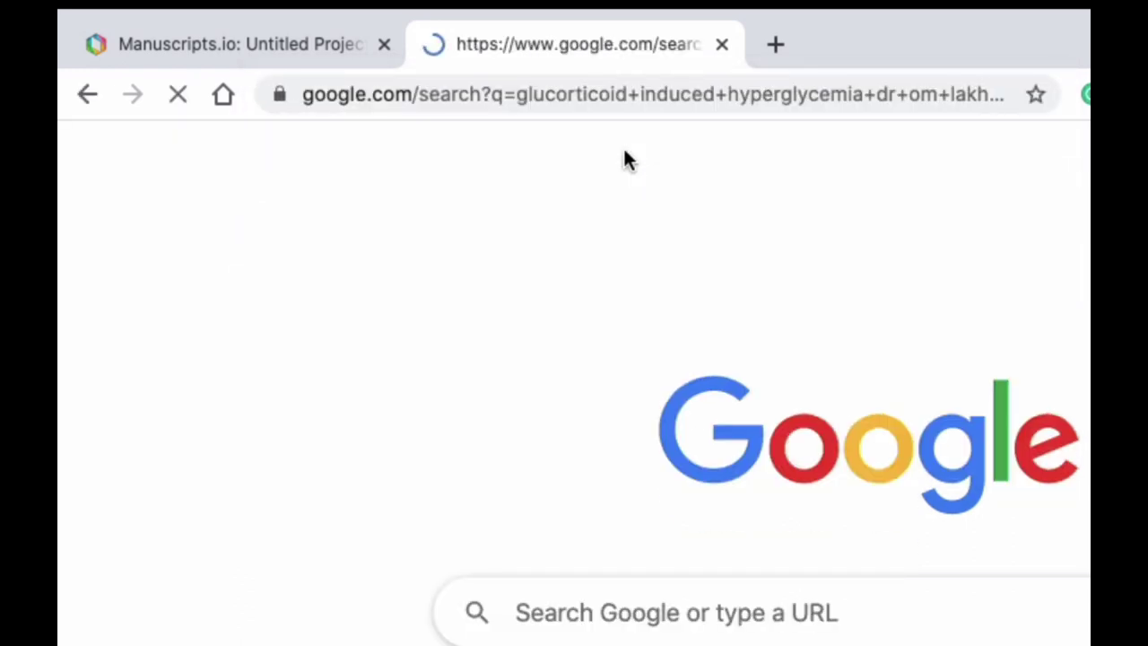
click(686, 385)
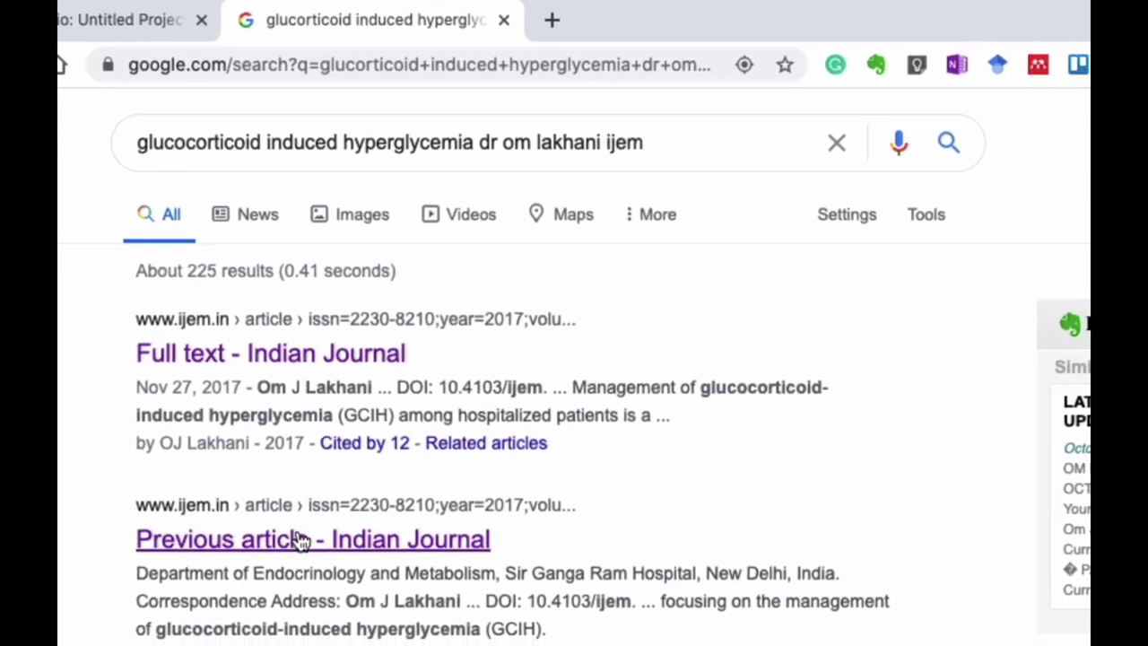
Step: Open the NCBI article "Comparison of Two Protocols in the Management of ..." from the search results
scroll(301, 574, down, 3)
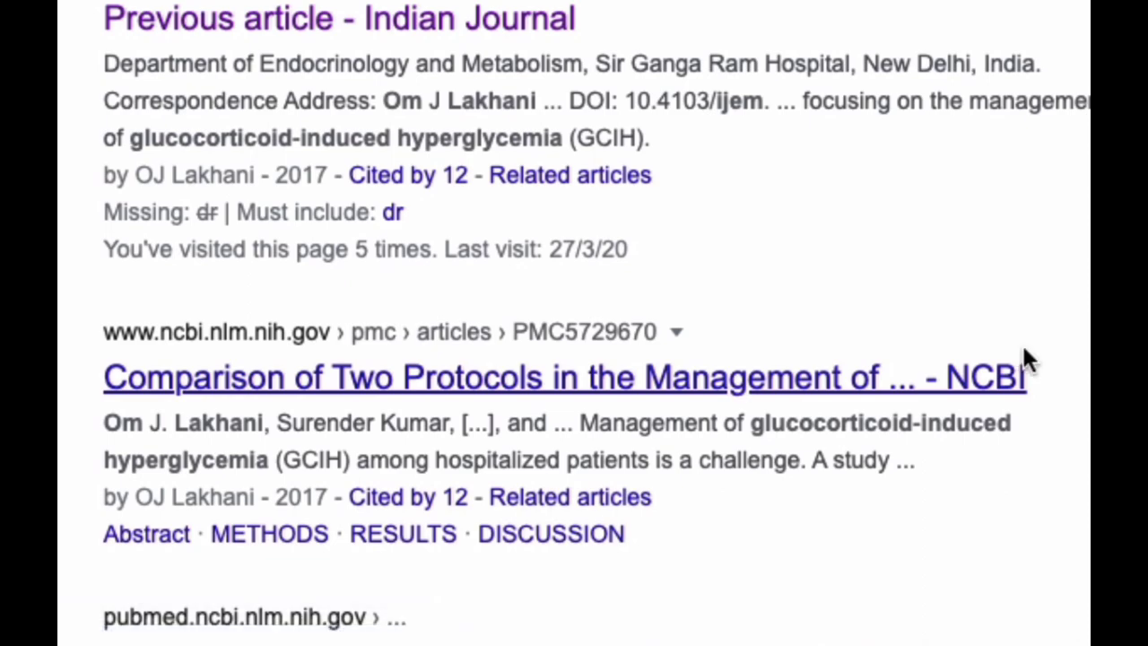
click(987, 417)
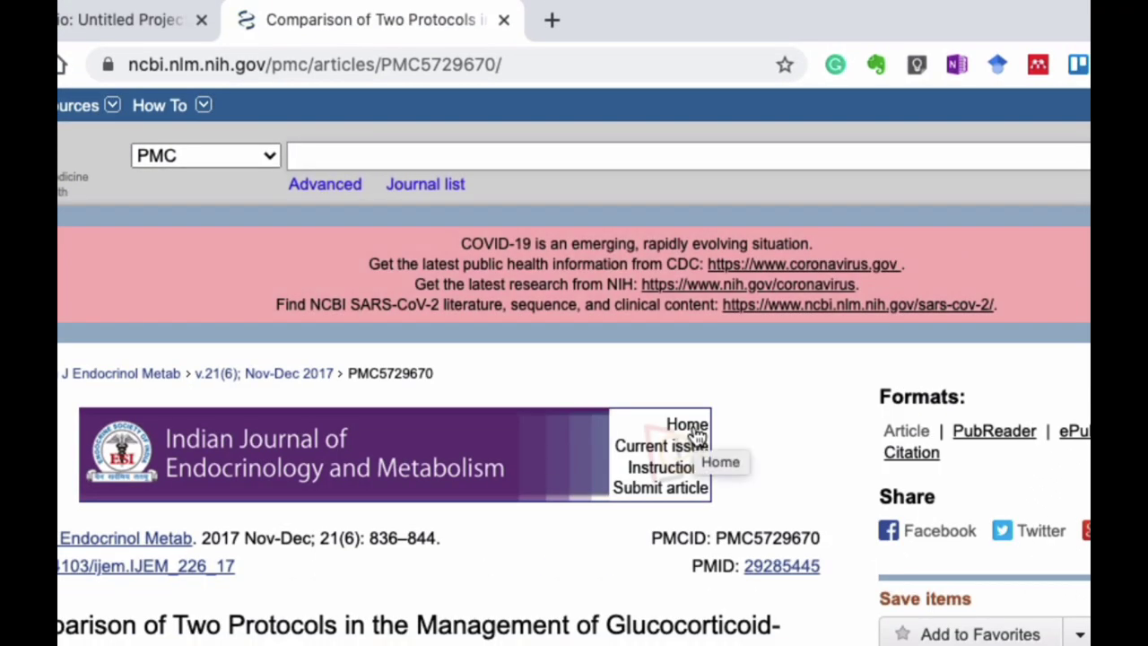
Step: Look up the open article's citation formats with the Google Scholar extension and copy the Vancouver citation
click(999, 63)
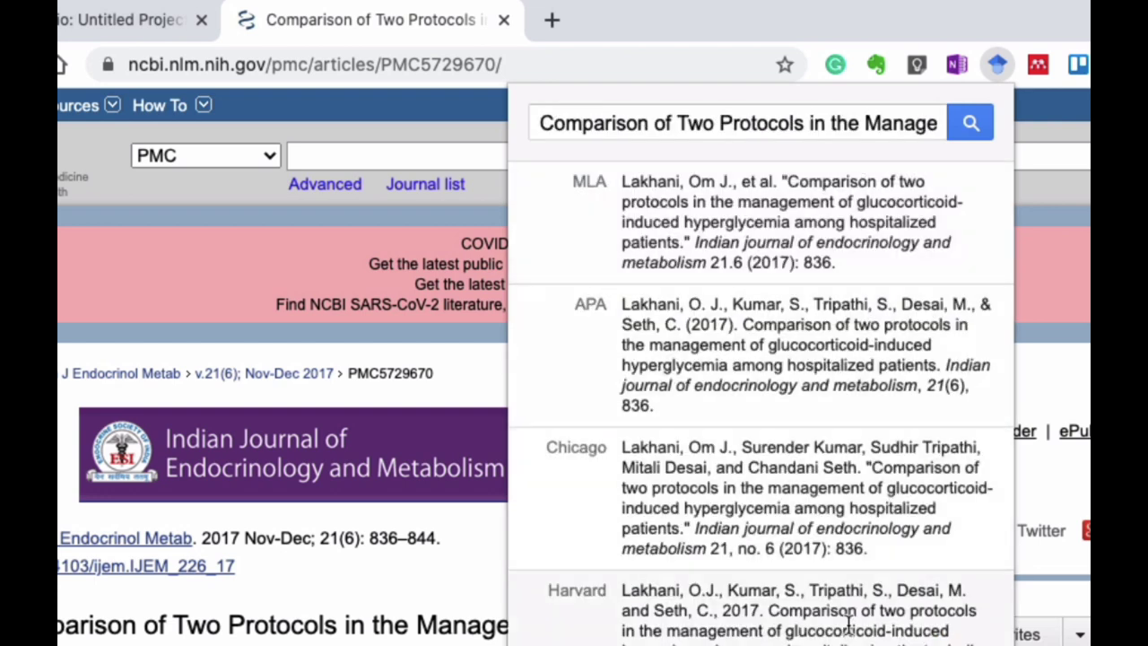
scroll(848, 623, down, 3)
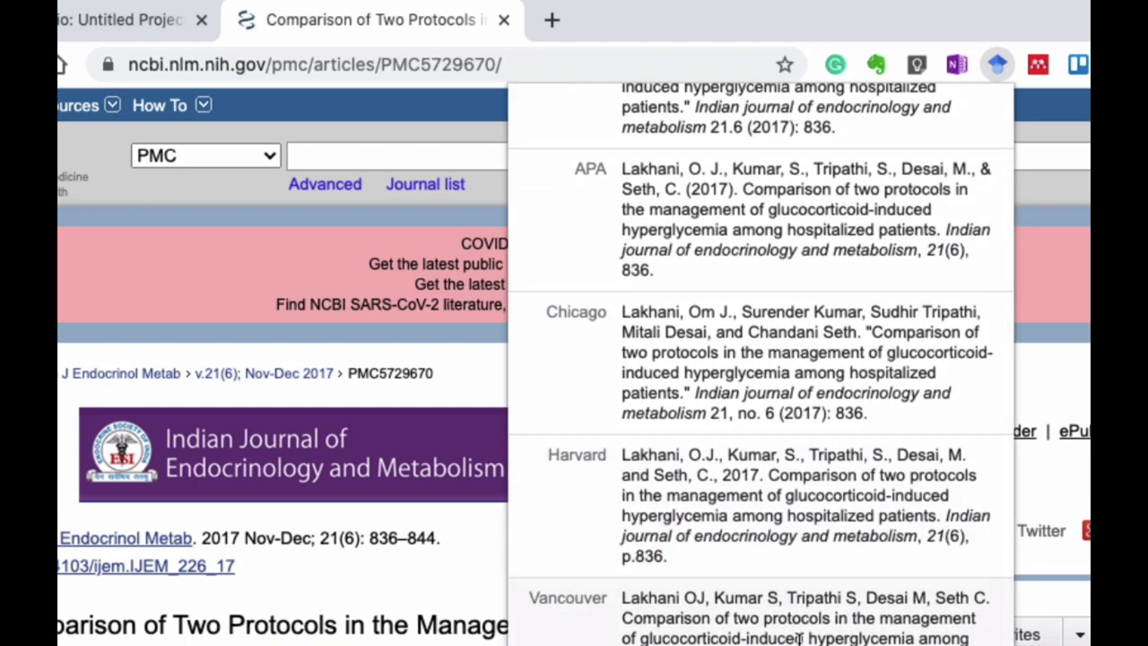
click(798, 638)
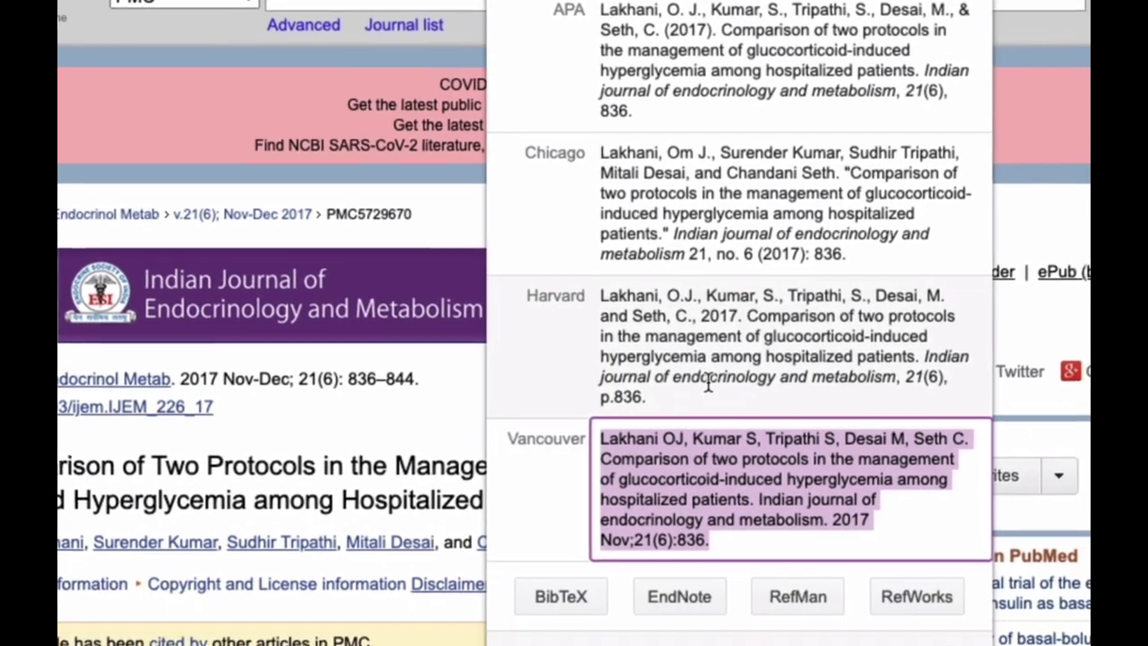
click(729, 539)
click(698, 395)
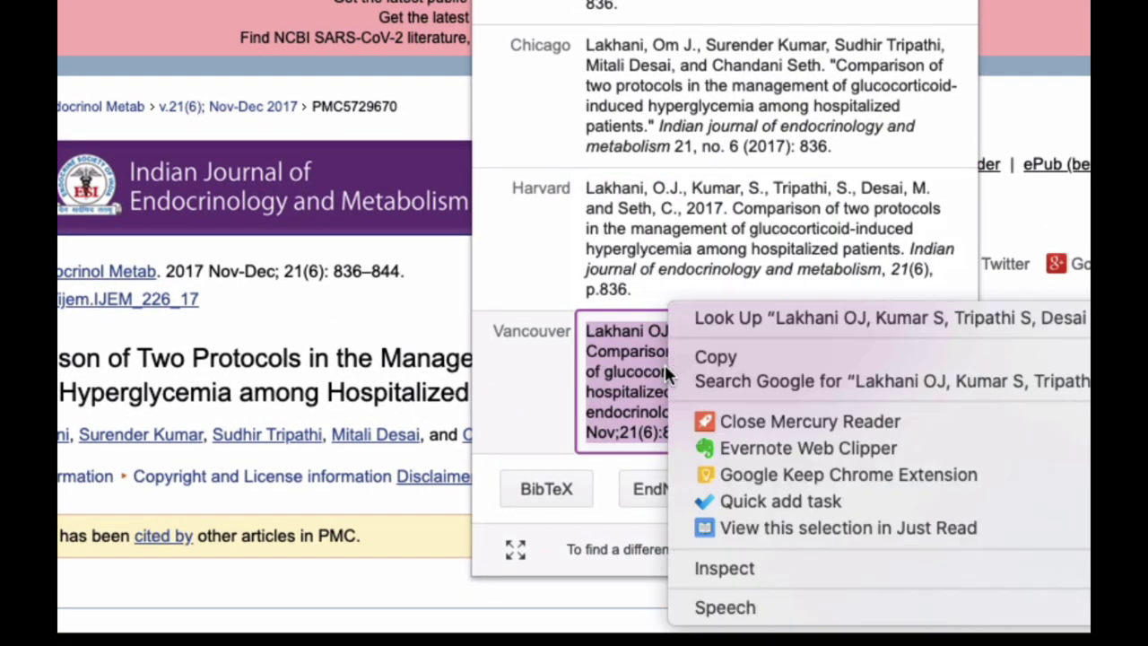
right_click(672, 408)
click(714, 361)
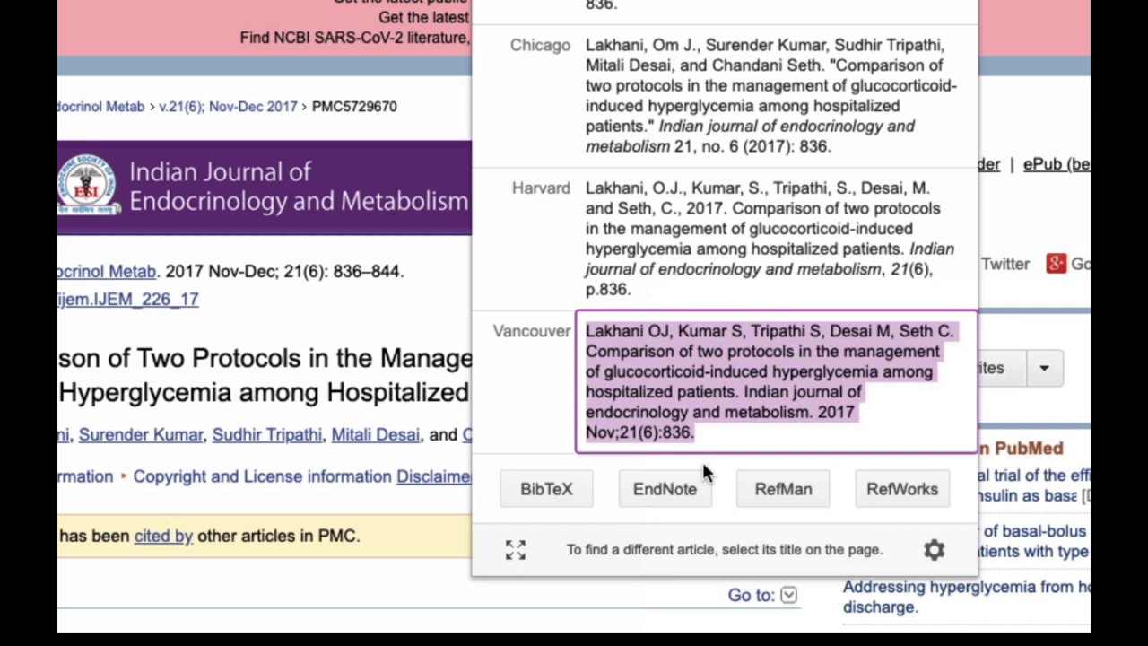
Step: Export the article's citation in RefMan format, hide Mendeley Desktop and put the browser in full screen
click(764, 489)
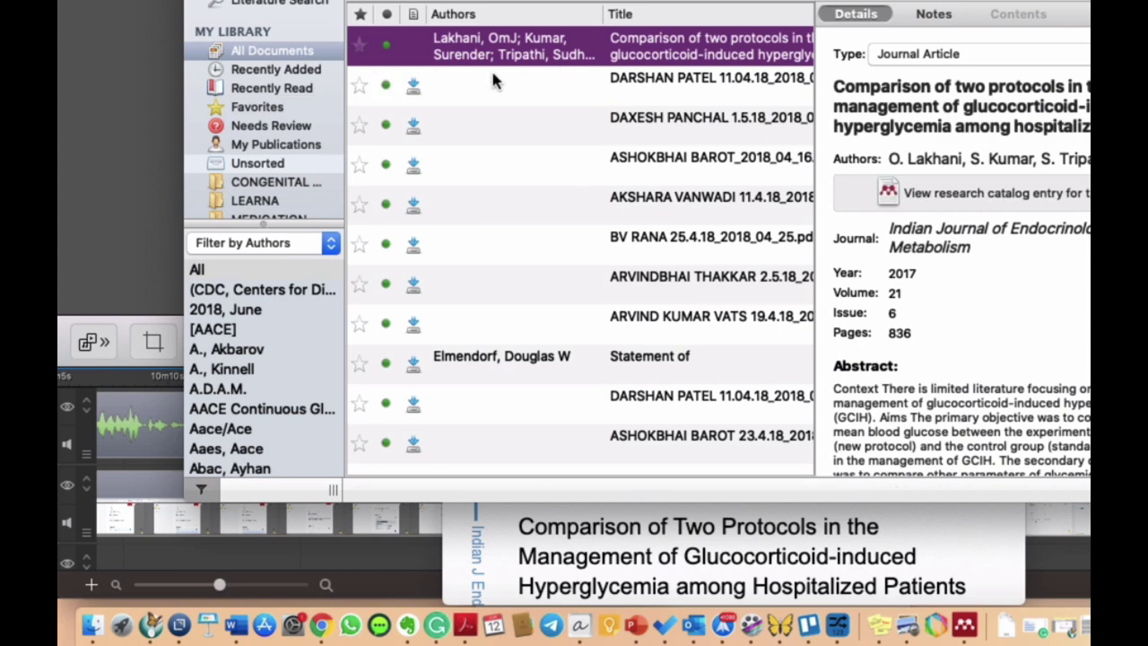
key(super+h)
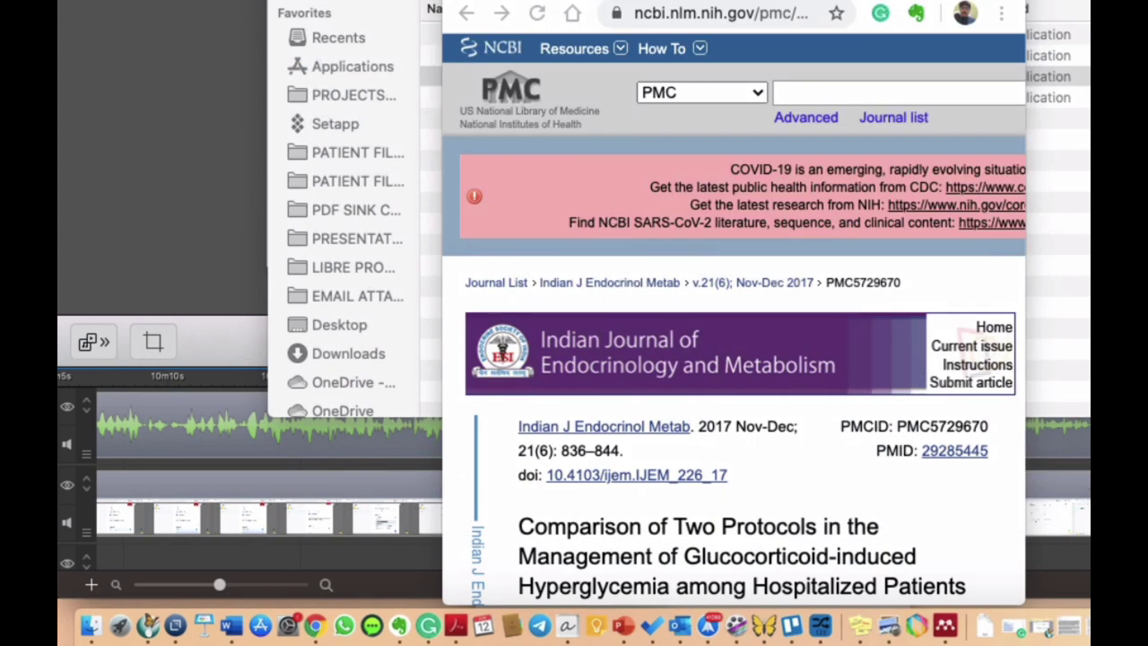
key(ctrl+super+f)
Step: Locate scholar.ris in the browser's download list and reveal it in Finder
scroll(733, 449, down, 10)
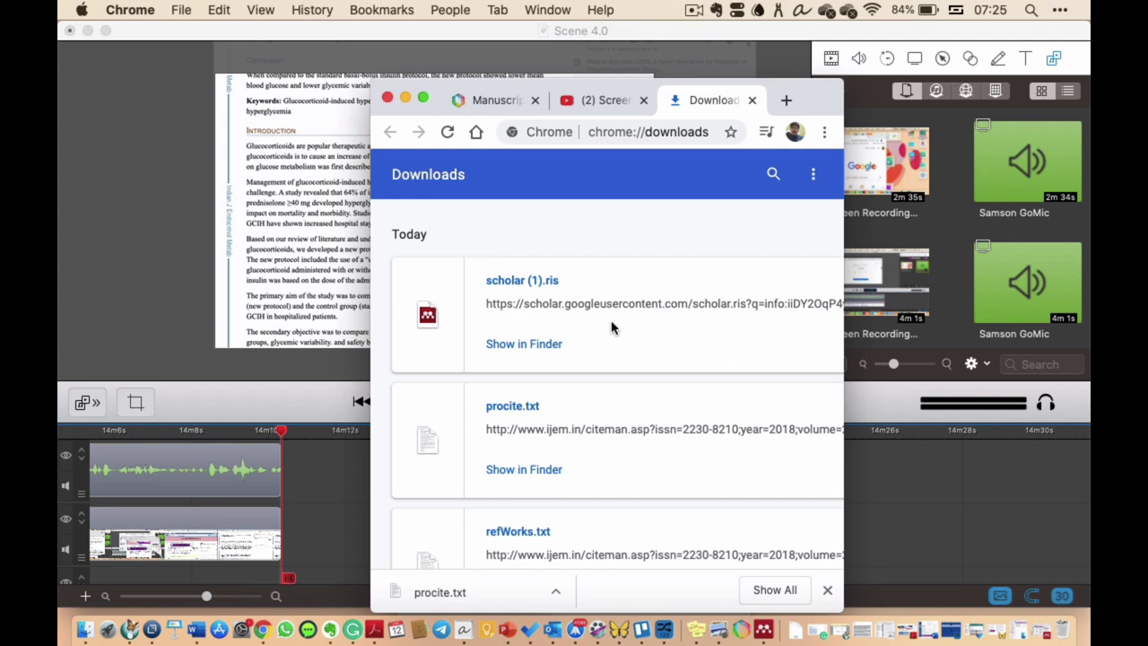
scroll(611, 328, down, 1)
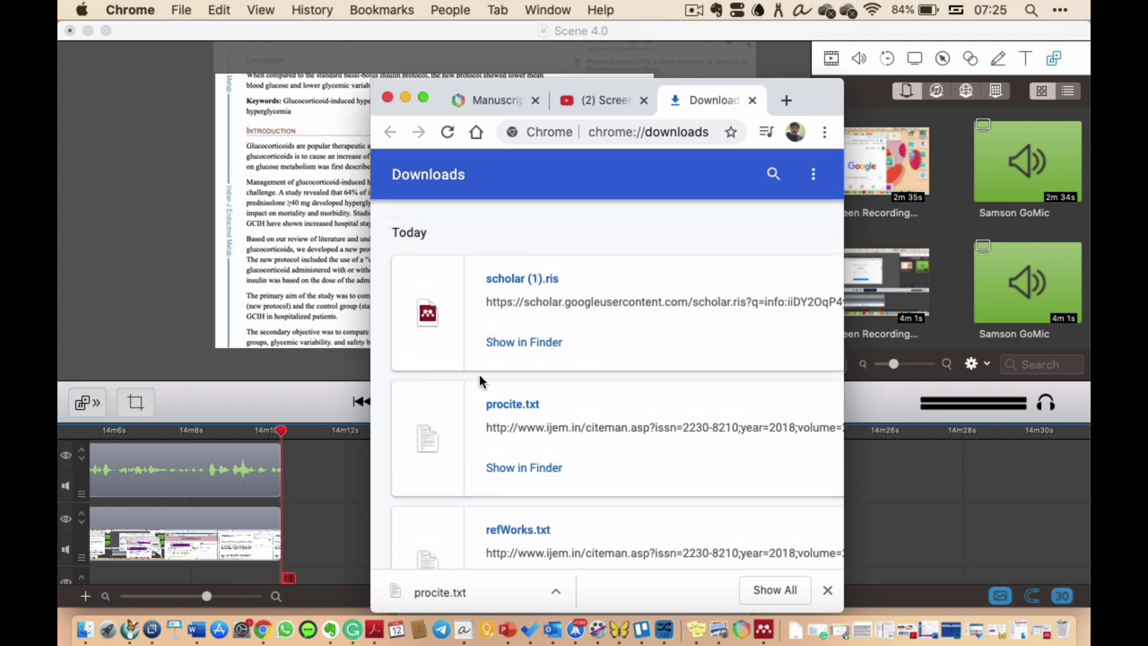
scroll(607, 402, down, 1)
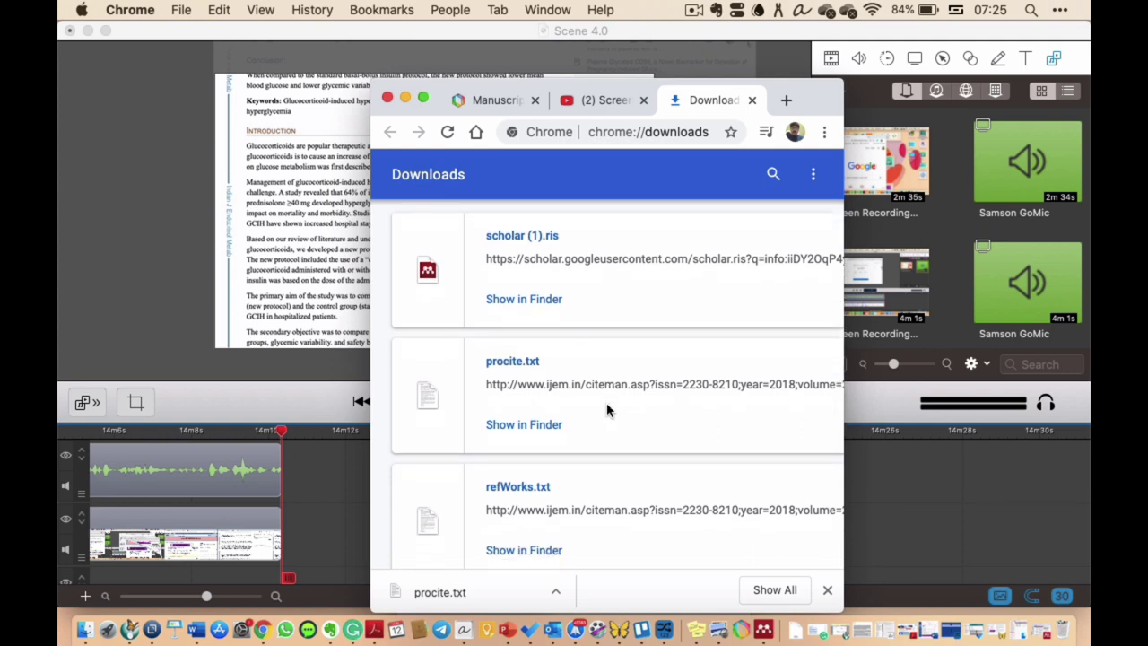
scroll(544, 397, down, 5)
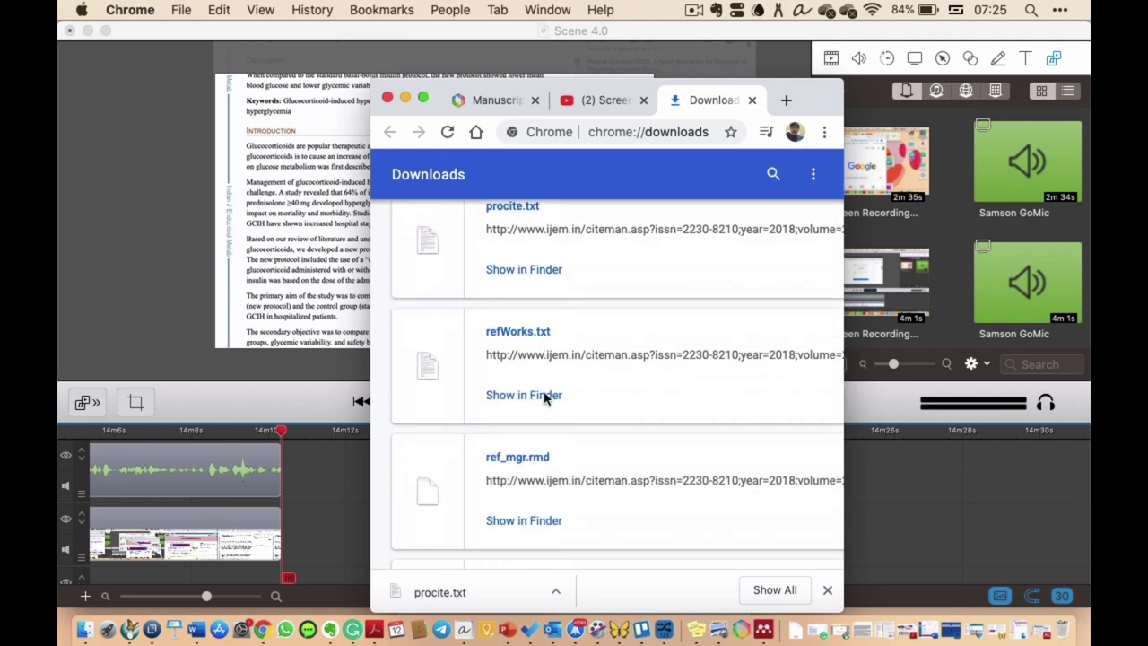
scroll(545, 404, down, 1)
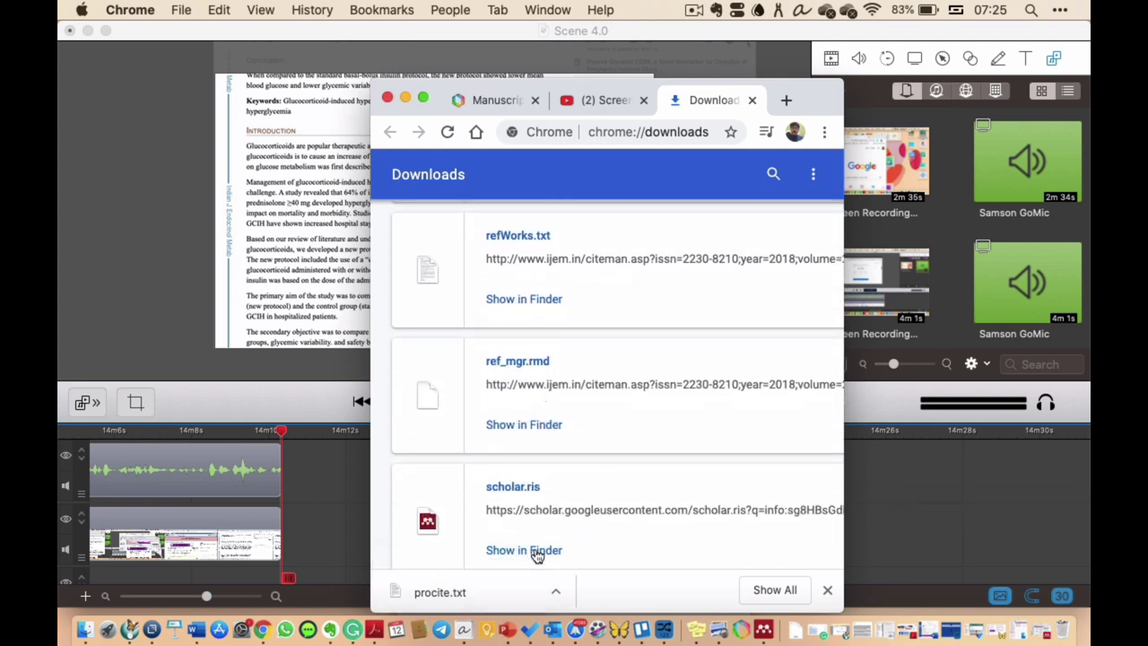
click(524, 550)
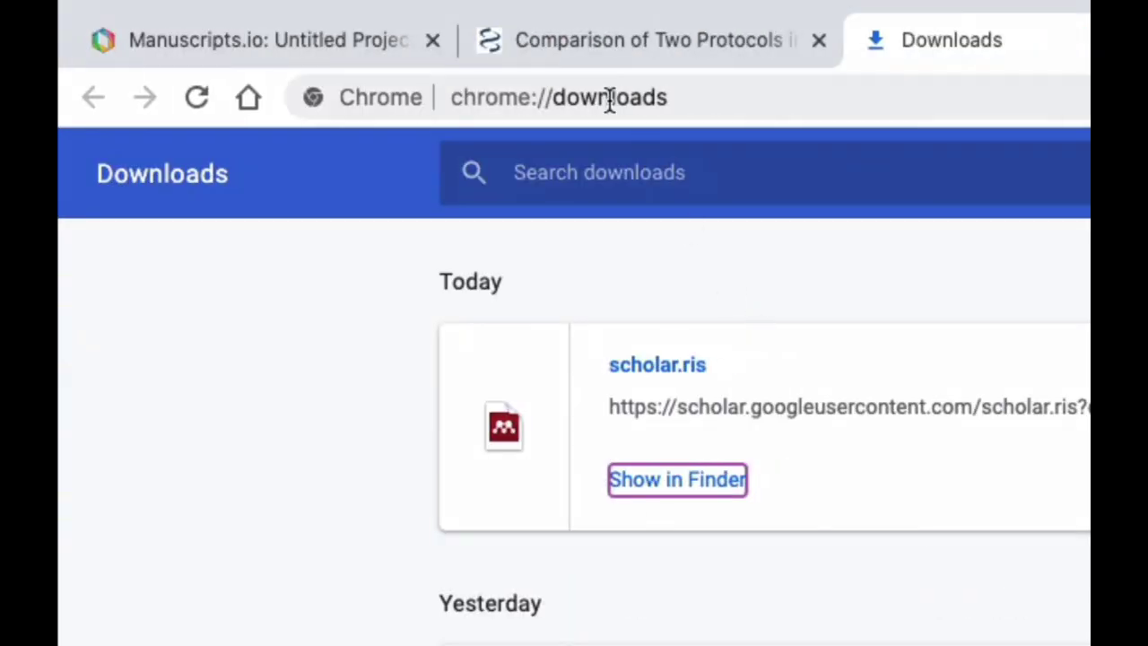
Step: Return to the manuscript, start a citation after "hospitalized patients." and import scholar.ris from the Downloads folder
click(336, 51)
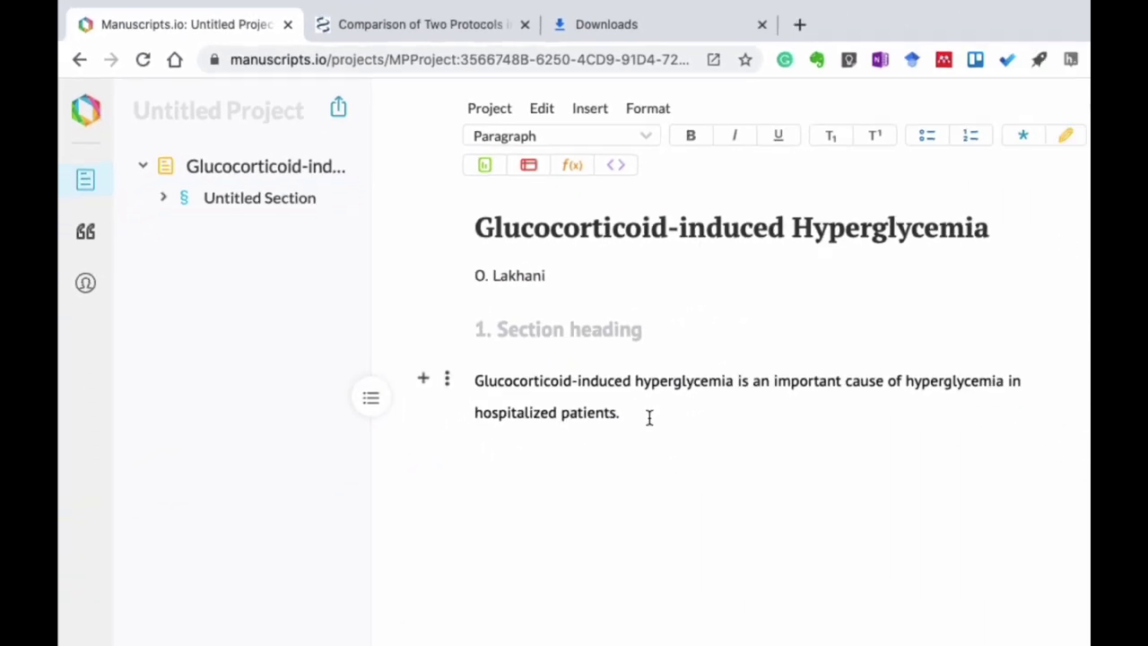
click(650, 418)
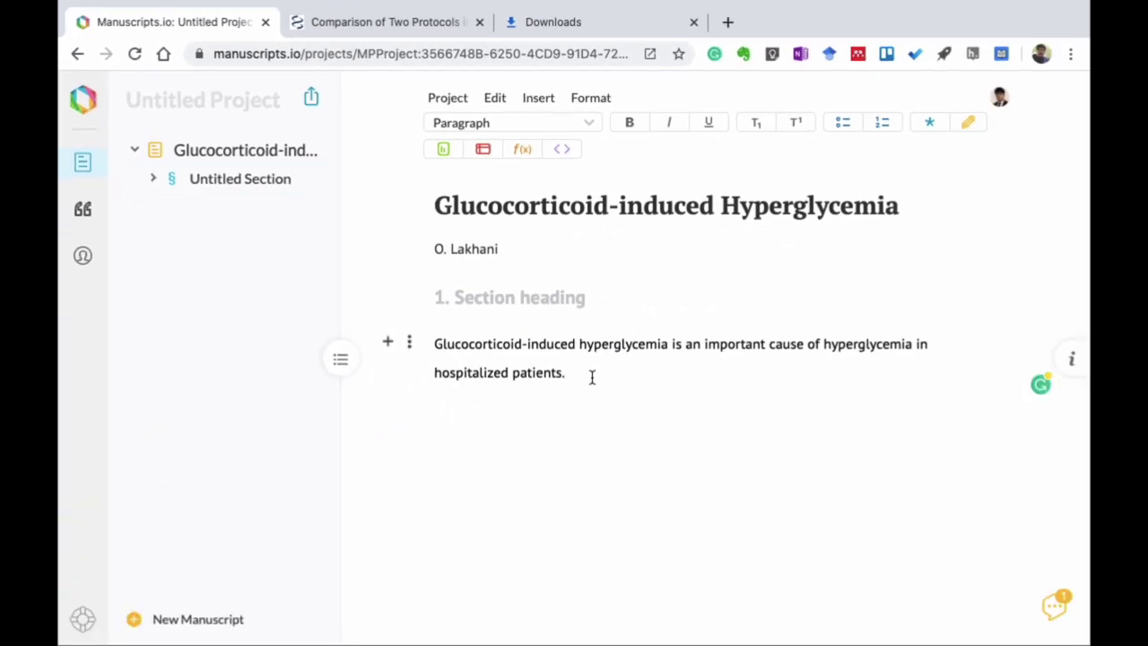
click(539, 101)
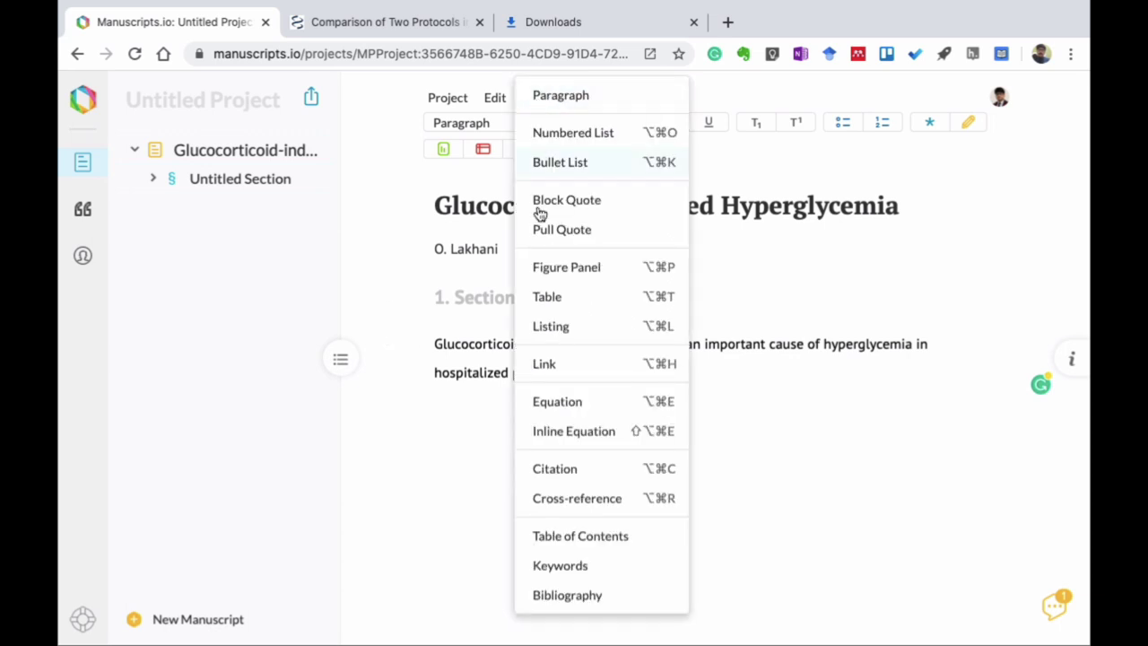
click(575, 470)
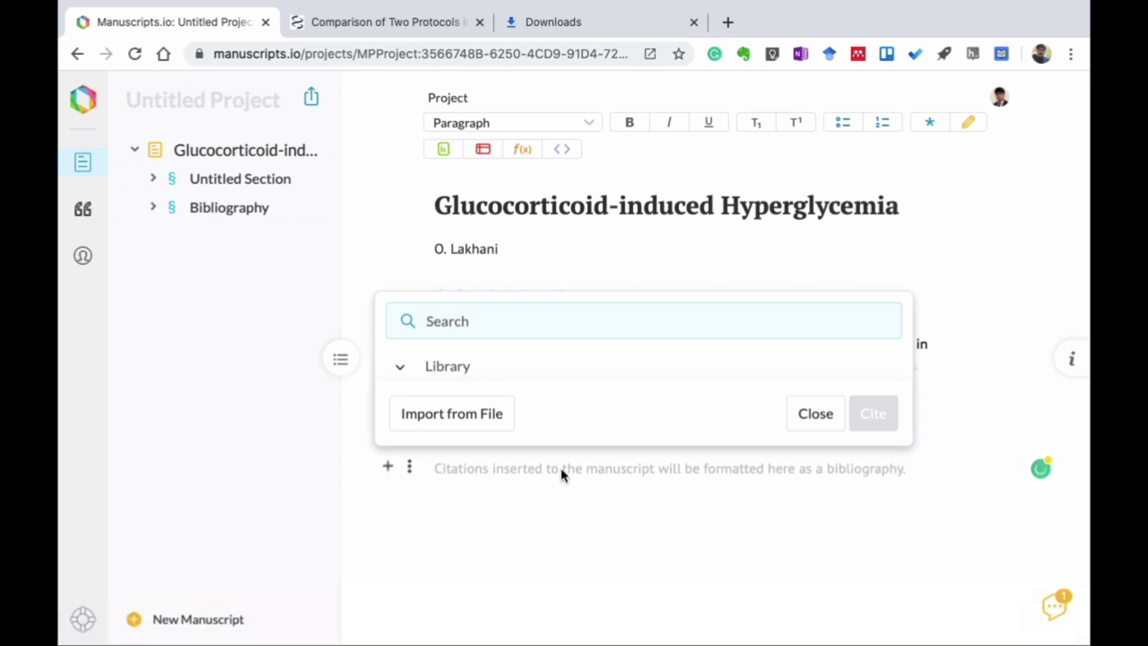
click(475, 420)
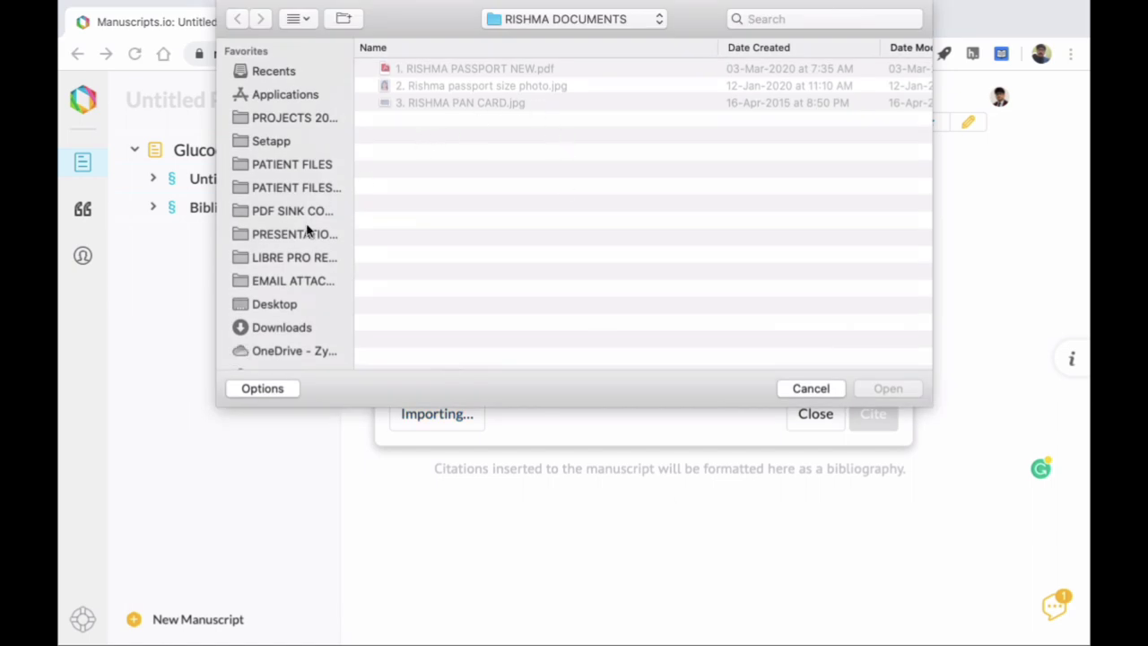
click(282, 328)
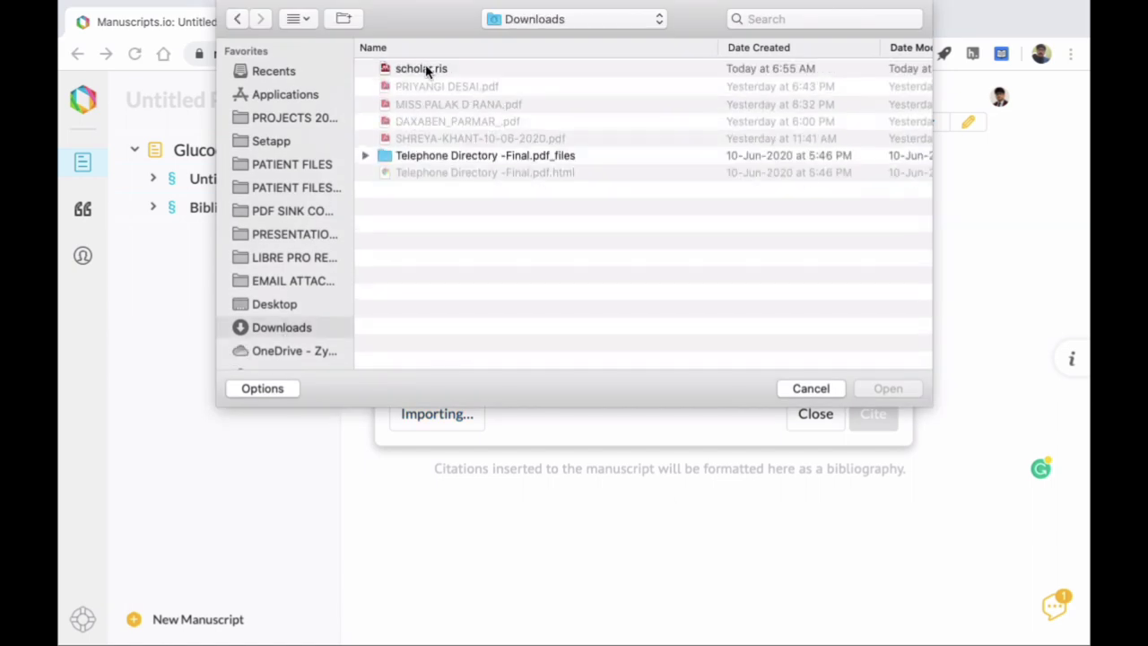
click(428, 72)
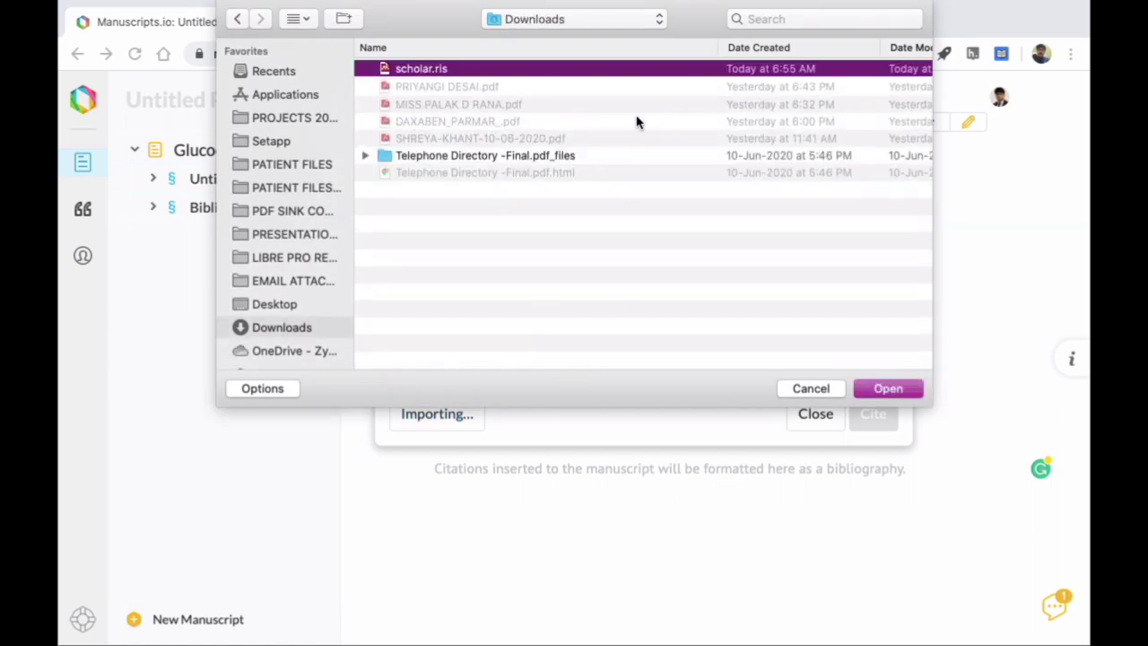
click(875, 393)
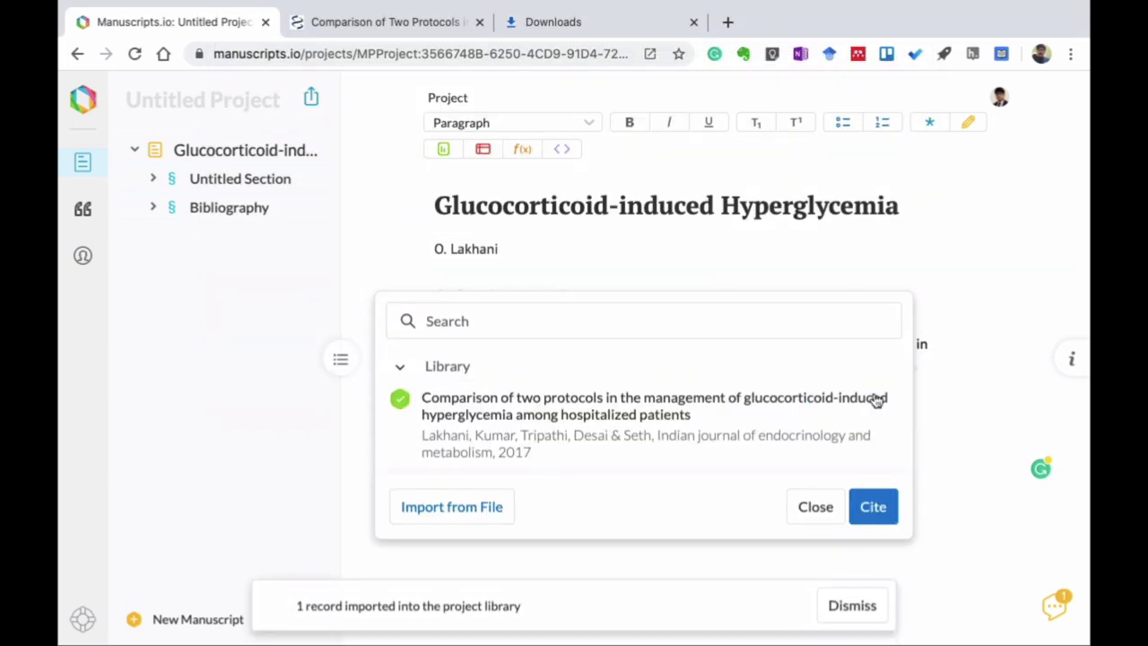
Step: Cite "Comparison of two protocols in the management of glucocorticoid-induced hyperglycemia among hospitalized patients" from the library at the paragraph's end
click(553, 420)
click(668, 411)
click(872, 507)
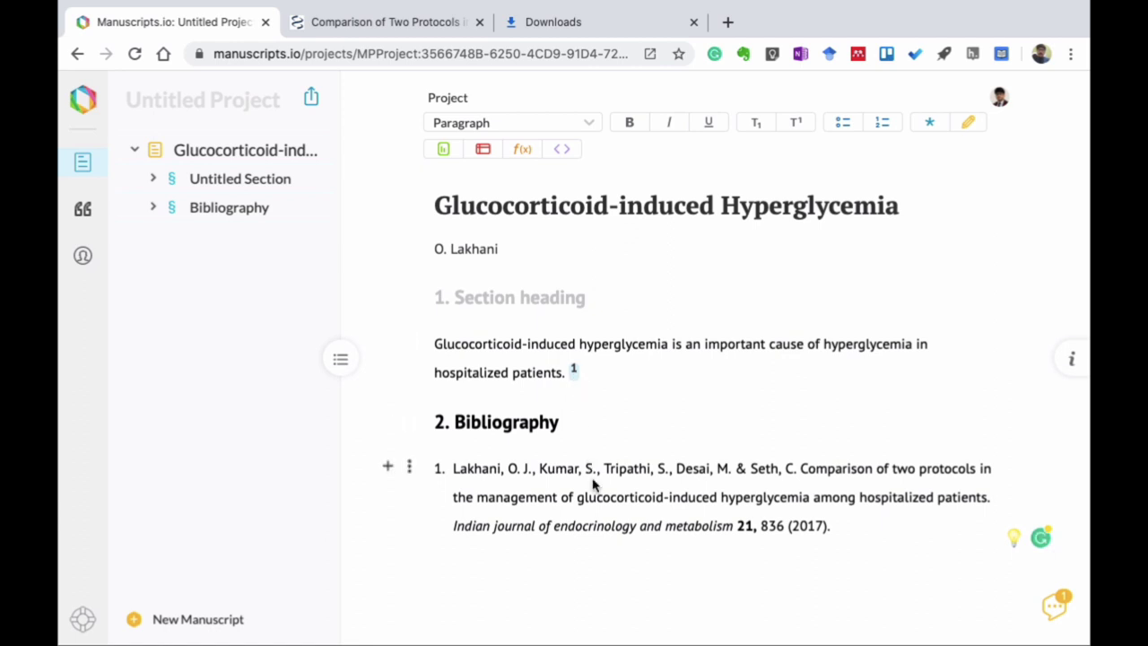
Step: Add a new paragraph reading "Hi how are you." above the existing paragraph in the first section
scroll(725, 449, down, 1)
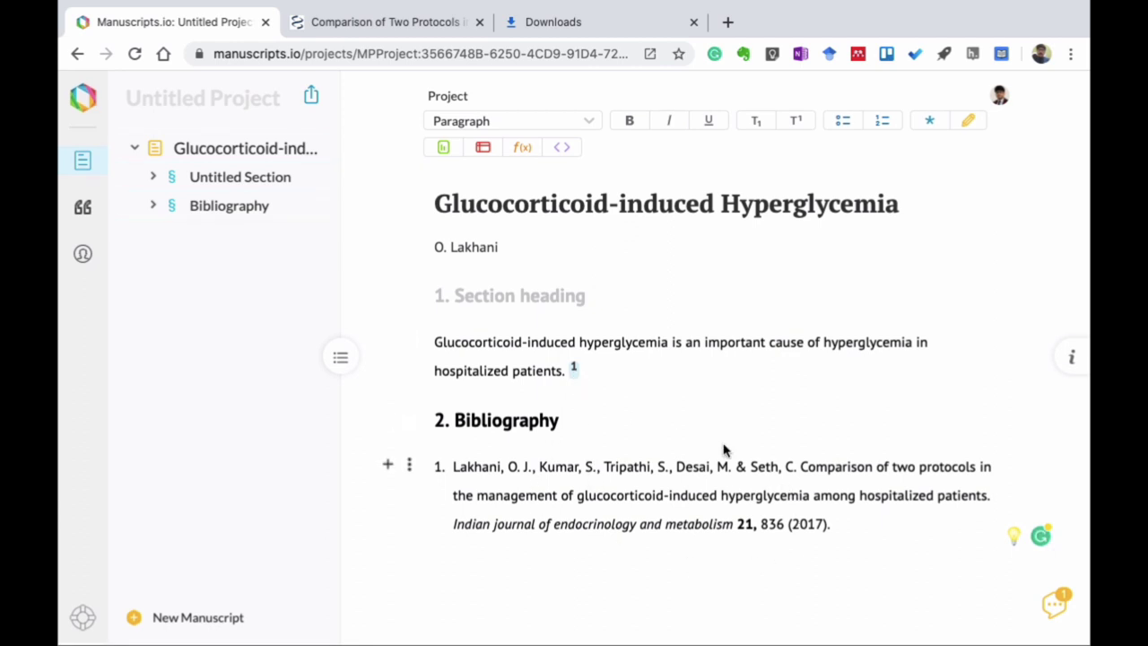
click(646, 375)
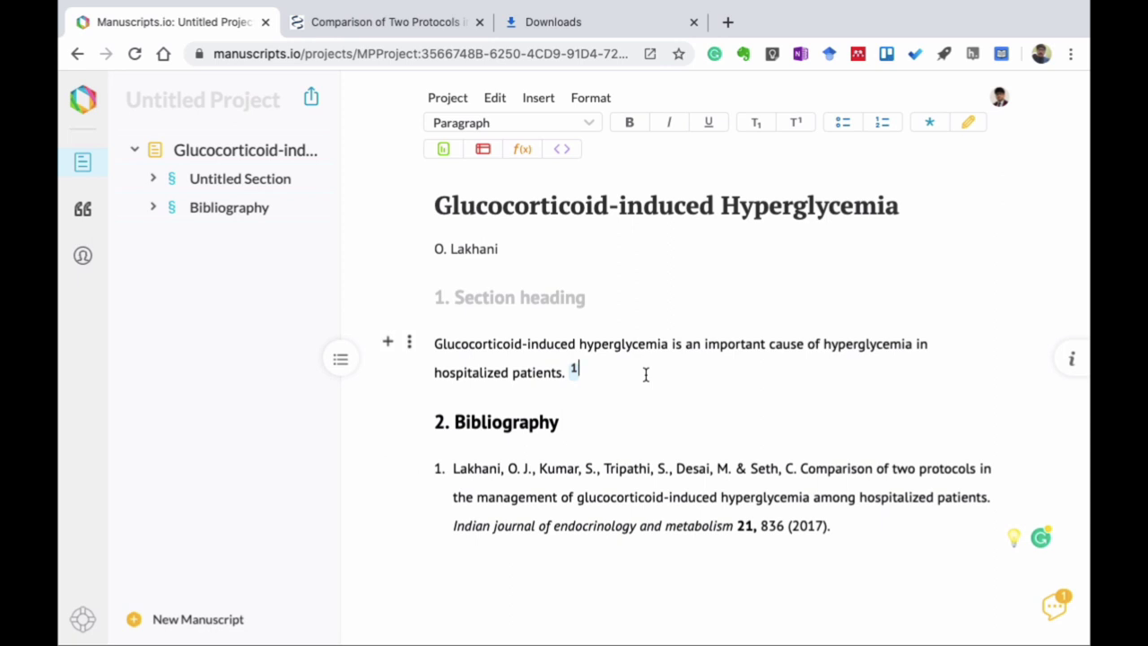
click(476, 422)
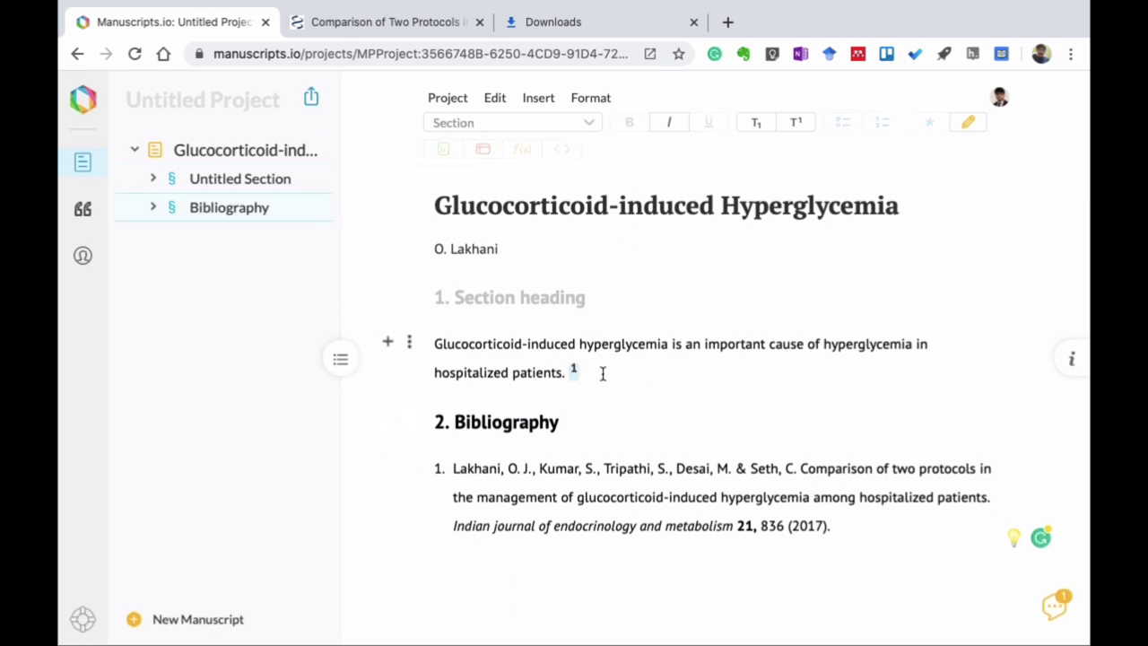
click(434, 345)
key(Return)
text(Hi)
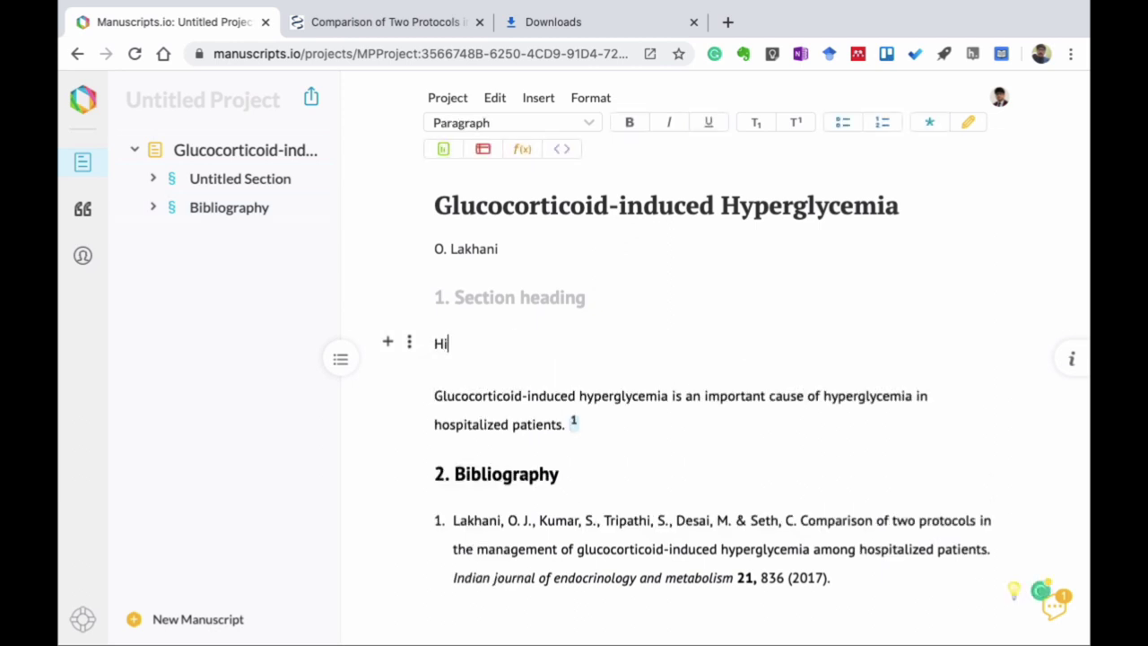
text( how are you)
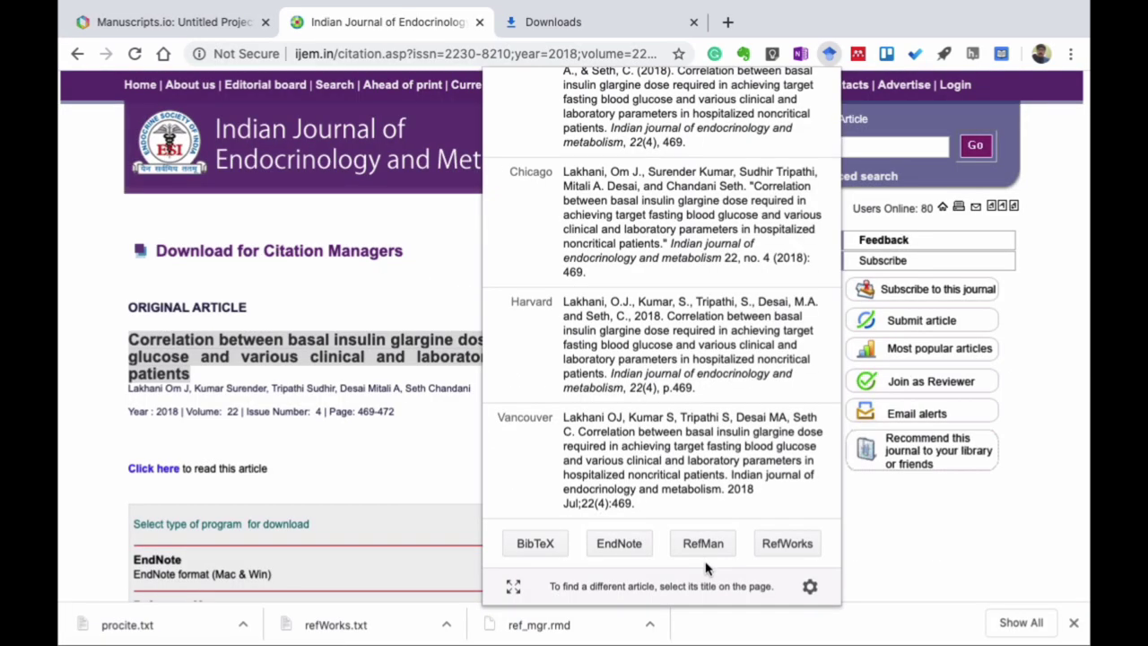
Step: Export the basal insulin glargine article's citation in RefMan format, dismiss the Mendeley and Finder windows, and return to the manuscript in Chrome
click(705, 558)
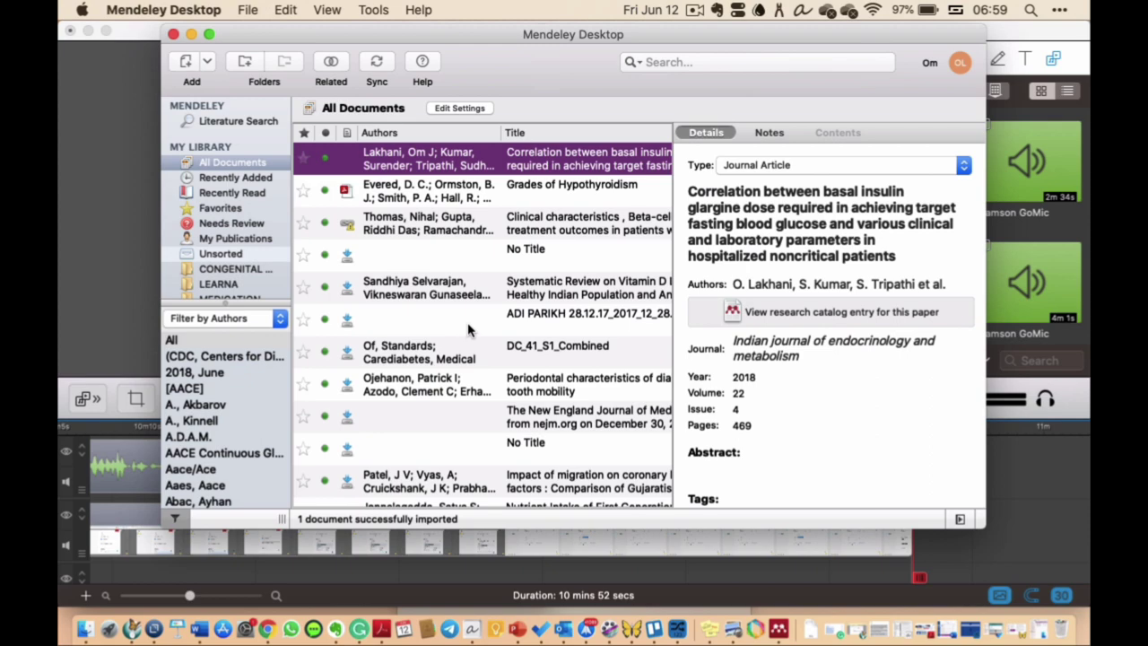
click(174, 34)
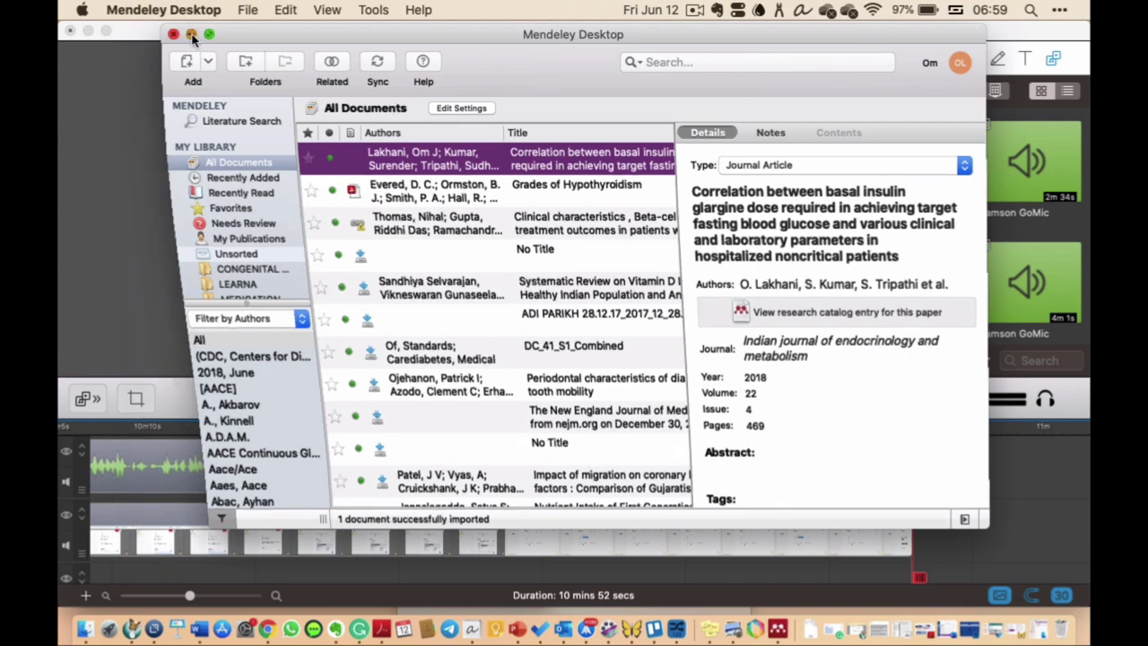
click(86, 32)
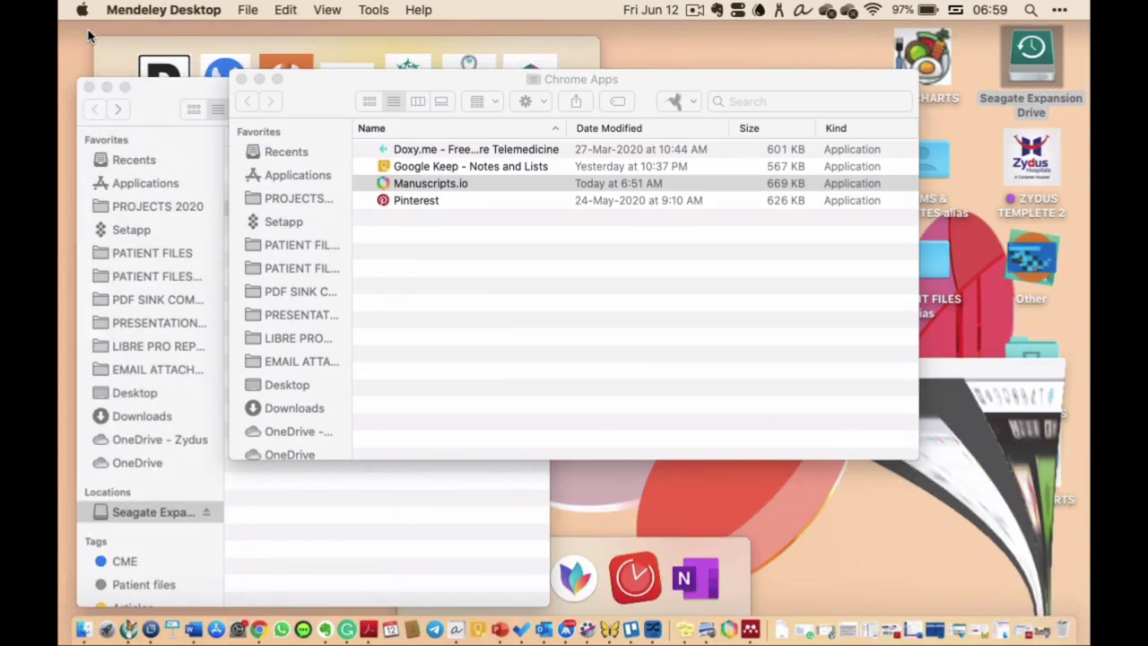
click(241, 79)
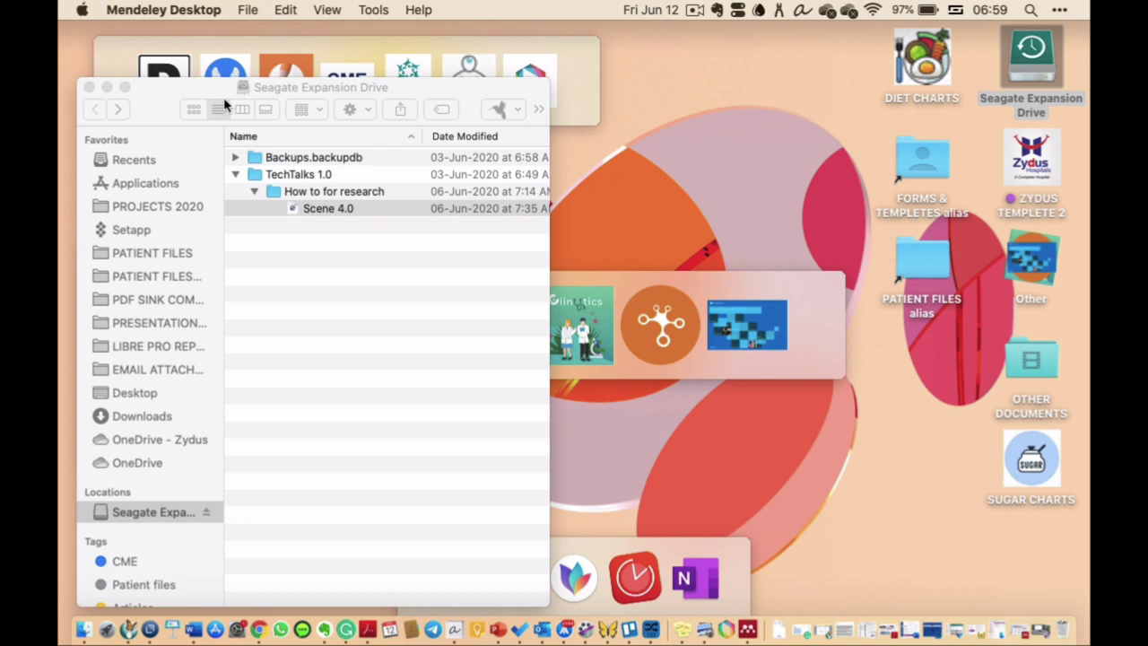
click(258, 630)
click(189, 27)
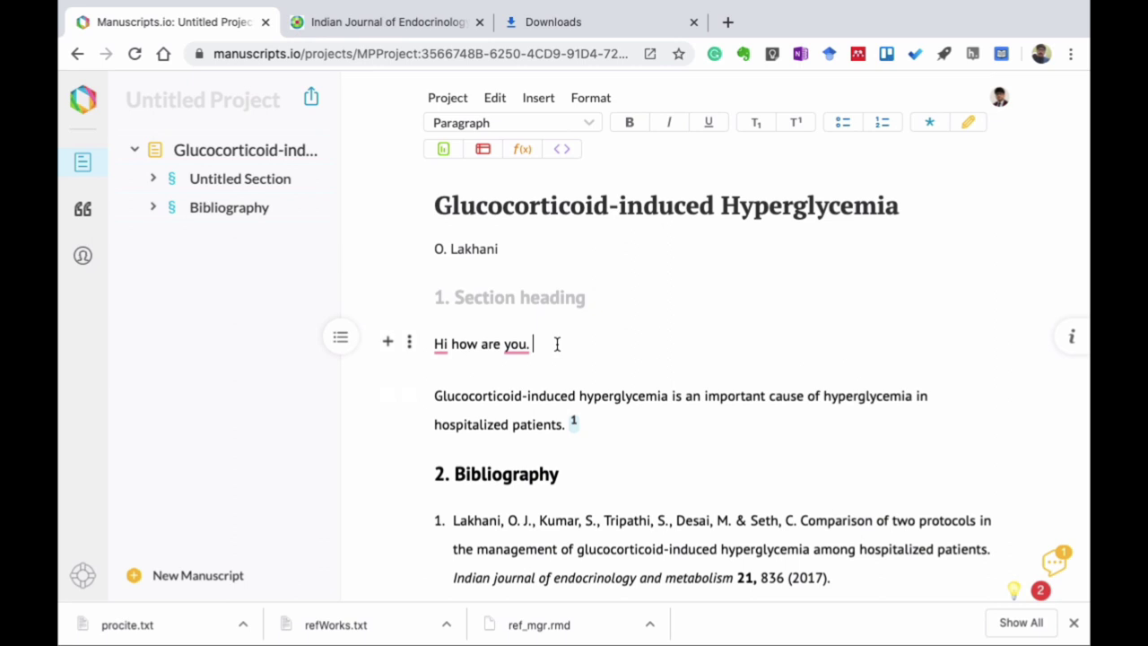
Step: Insert a citation after "Hi how are you." by importing scholar (1).ris from Downloads and citing its basal insulin glargine article
click(529, 104)
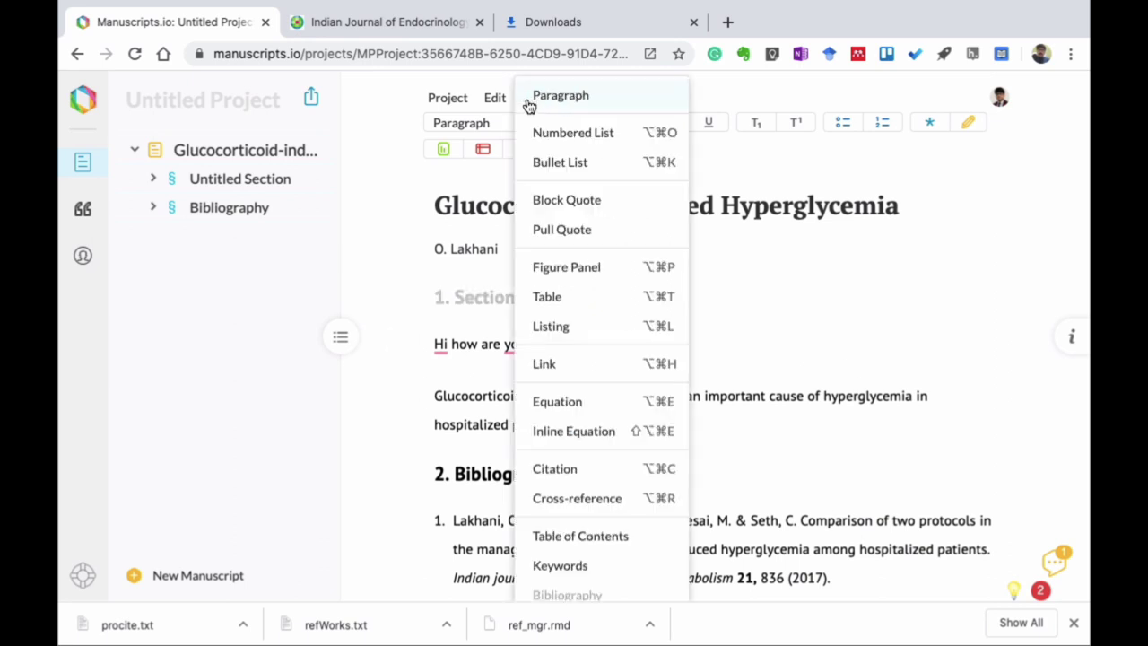
click(558, 468)
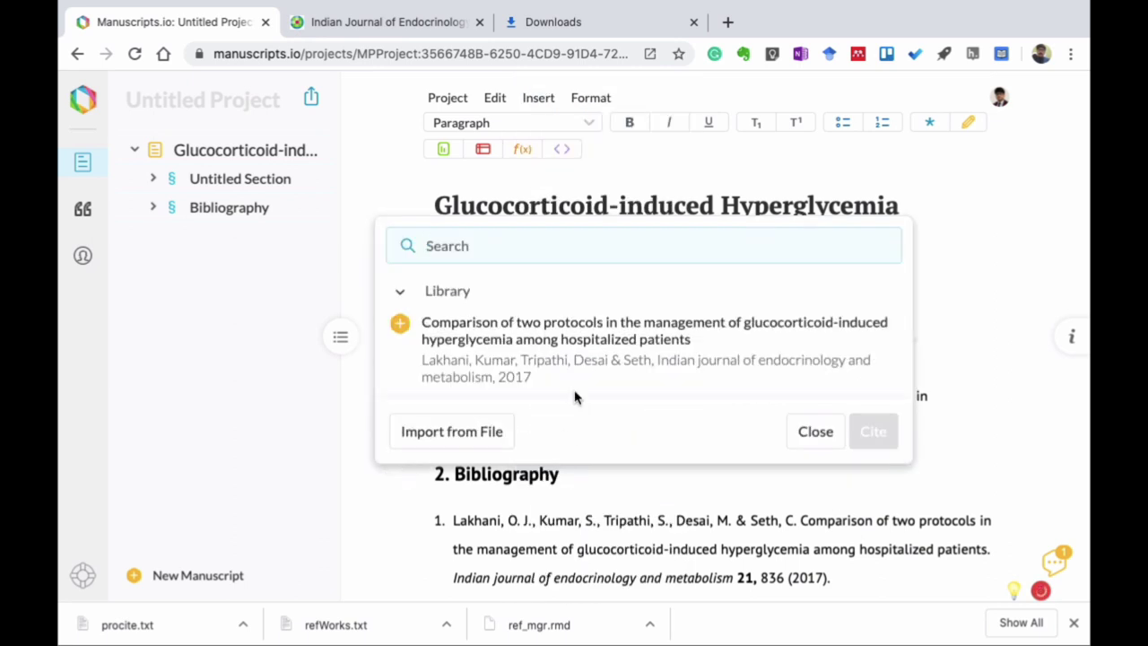
click(461, 436)
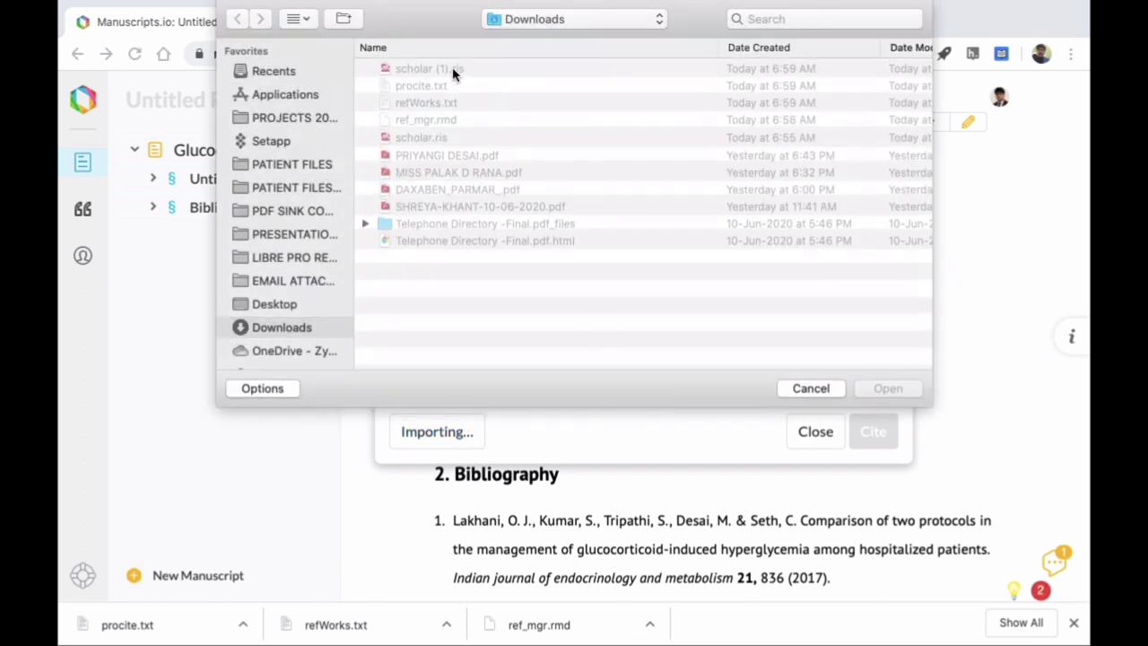
click(453, 70)
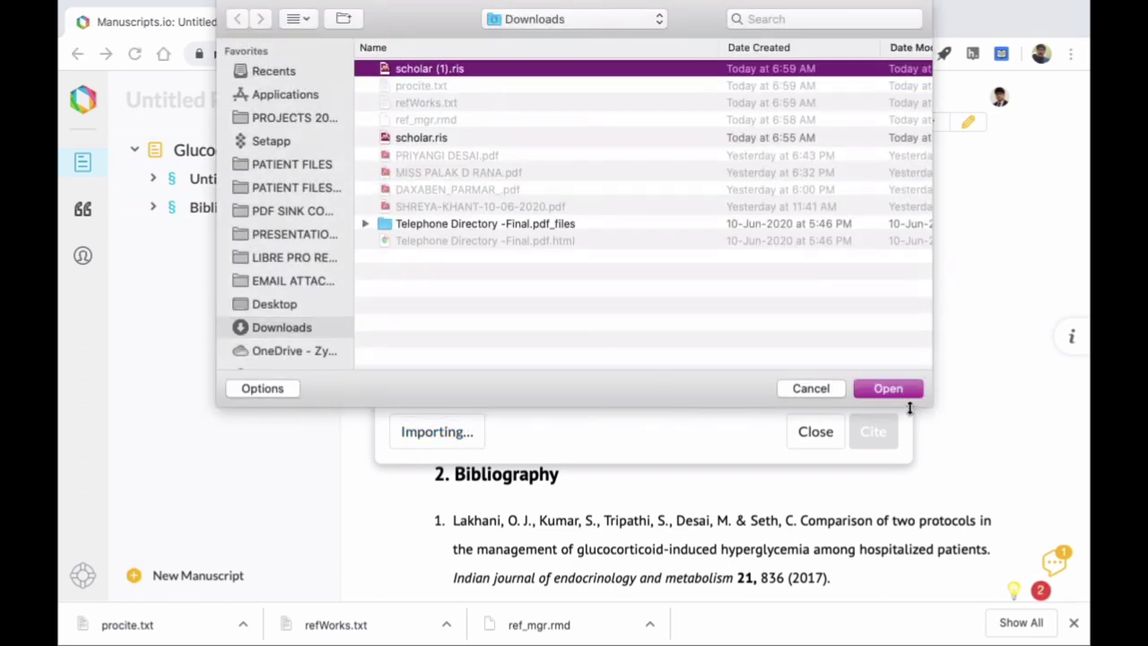
click(909, 390)
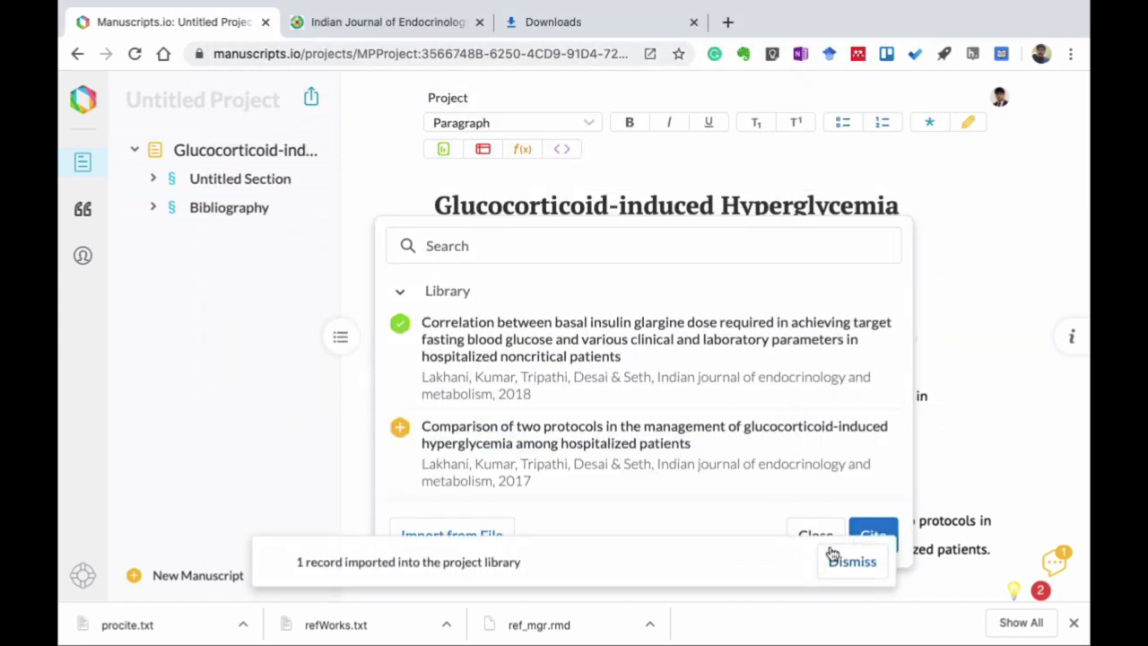
click(874, 536)
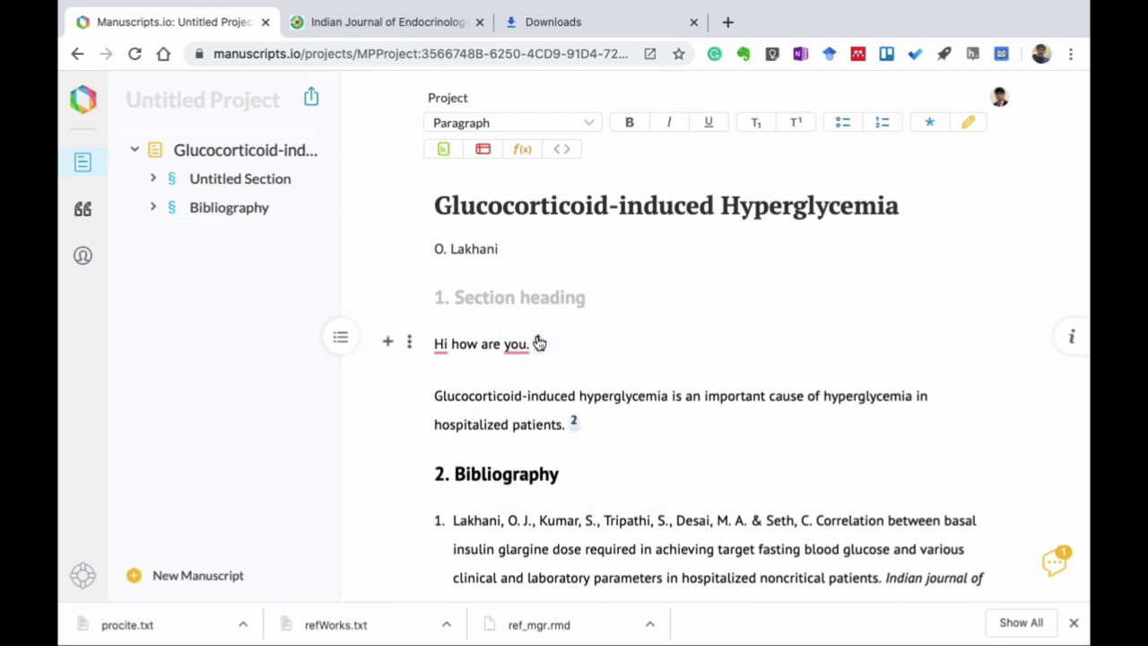
Step: Review the in-text citation numbers and the matching reference entries throughout the manuscript
scroll(579, 381, down, 1)
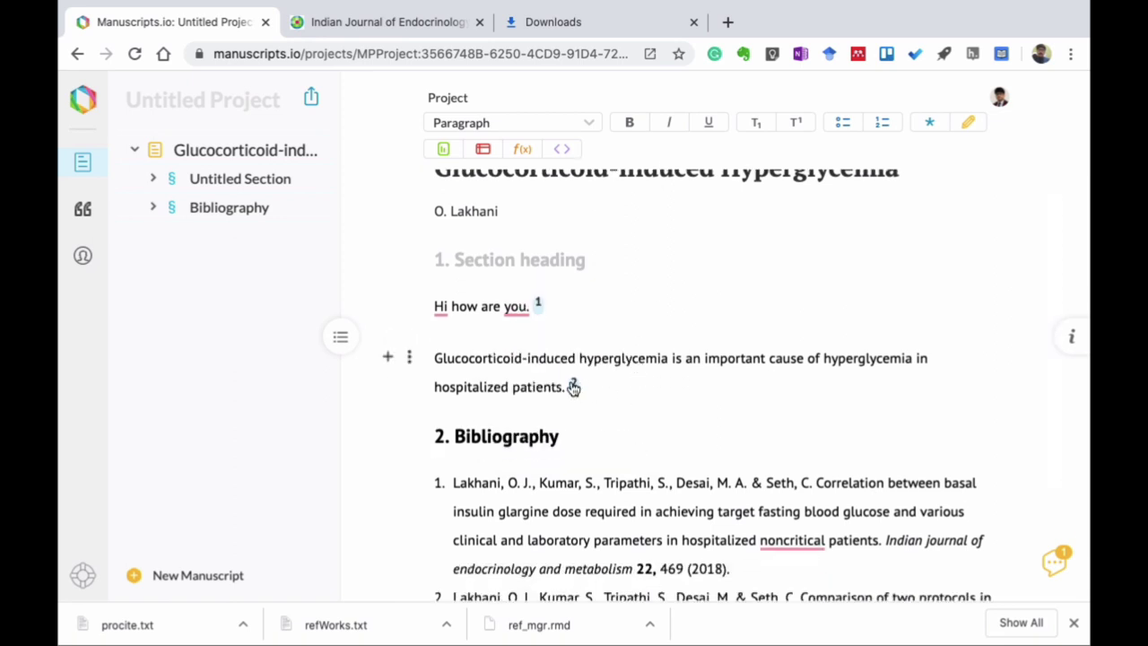
scroll(628, 449, down, 2)
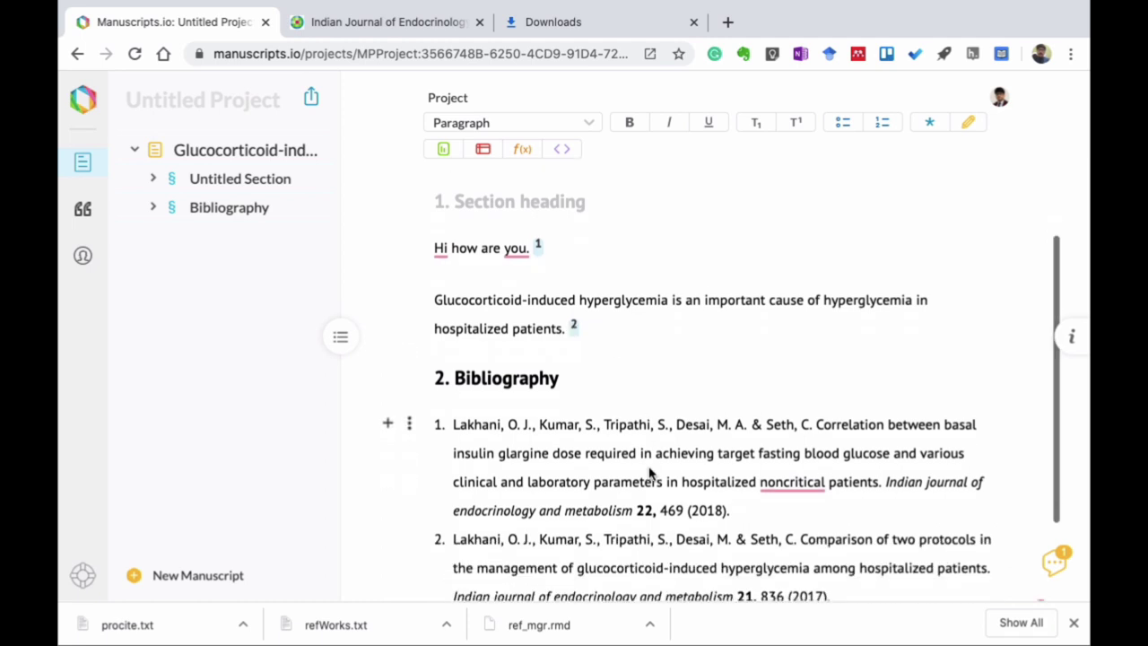
scroll(628, 475, down, 2)
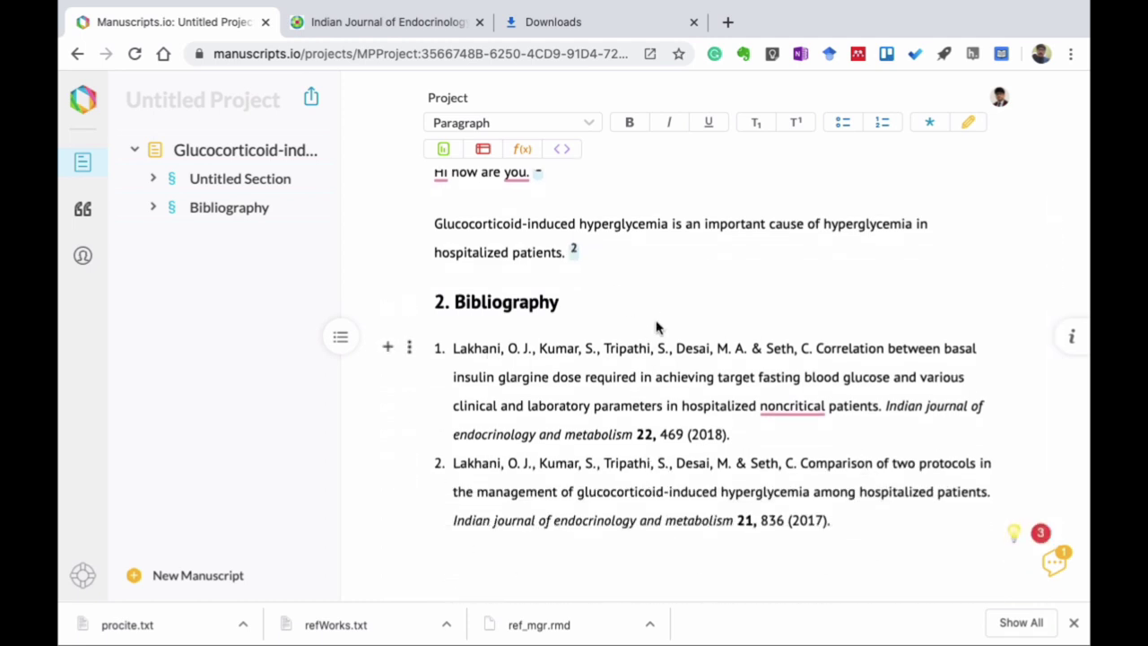
scroll(656, 328, up, 2)
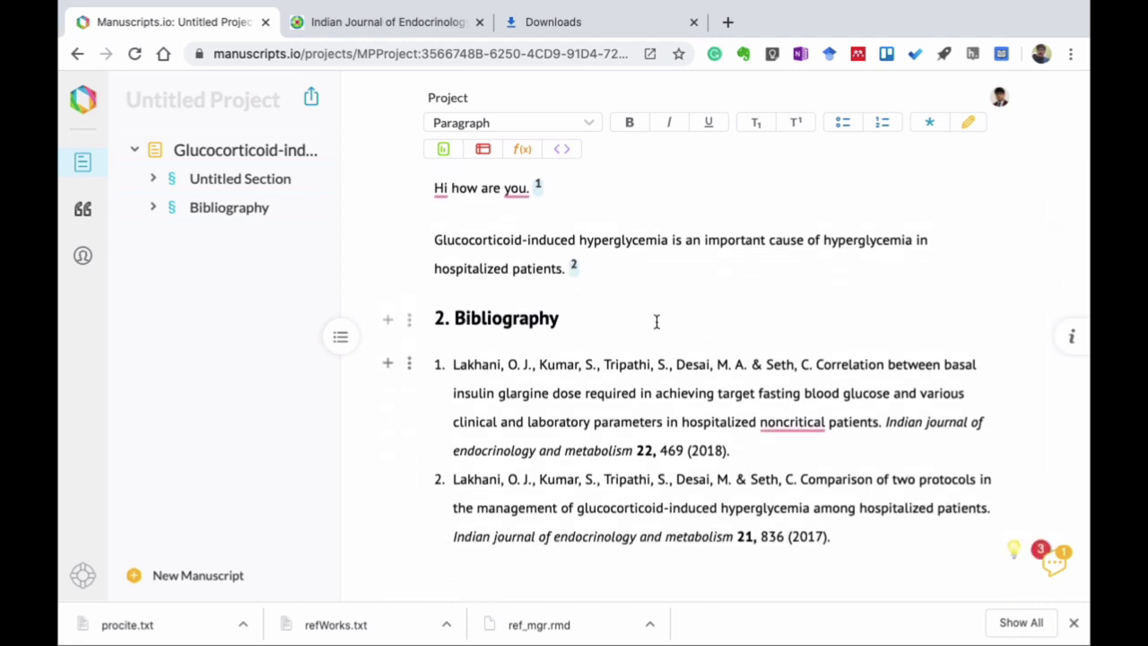
scroll(695, 525, down, 3)
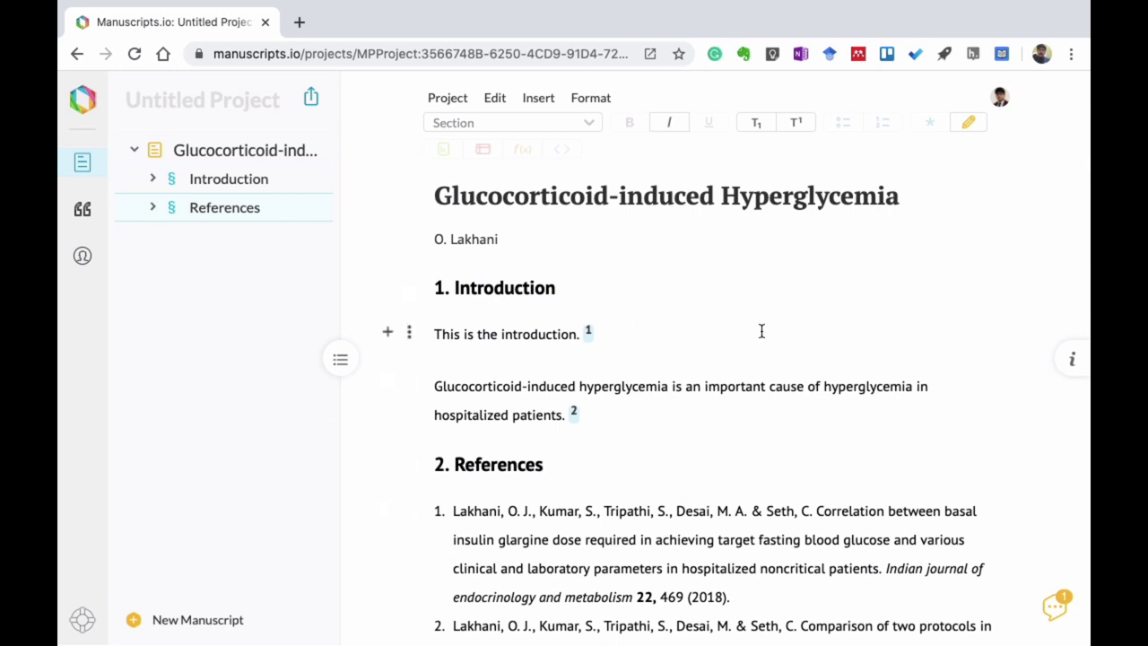
scroll(760, 331, down, 1)
scroll(761, 331, up, 1)
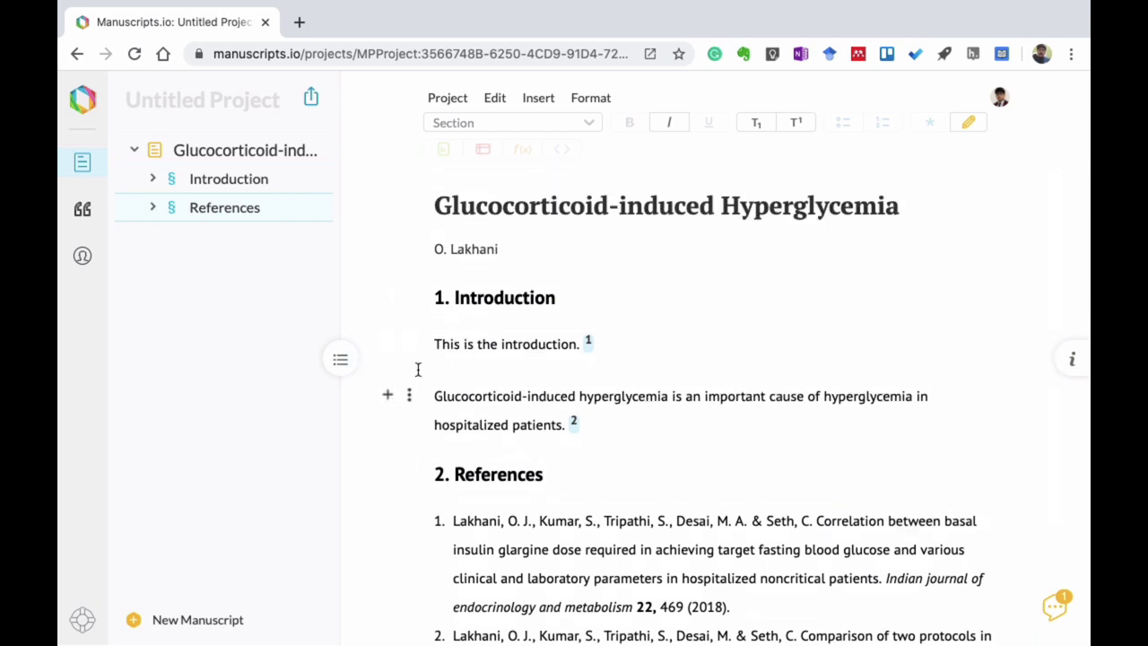
Step: Export the manuscript as a Microsoft Word document
click(447, 102)
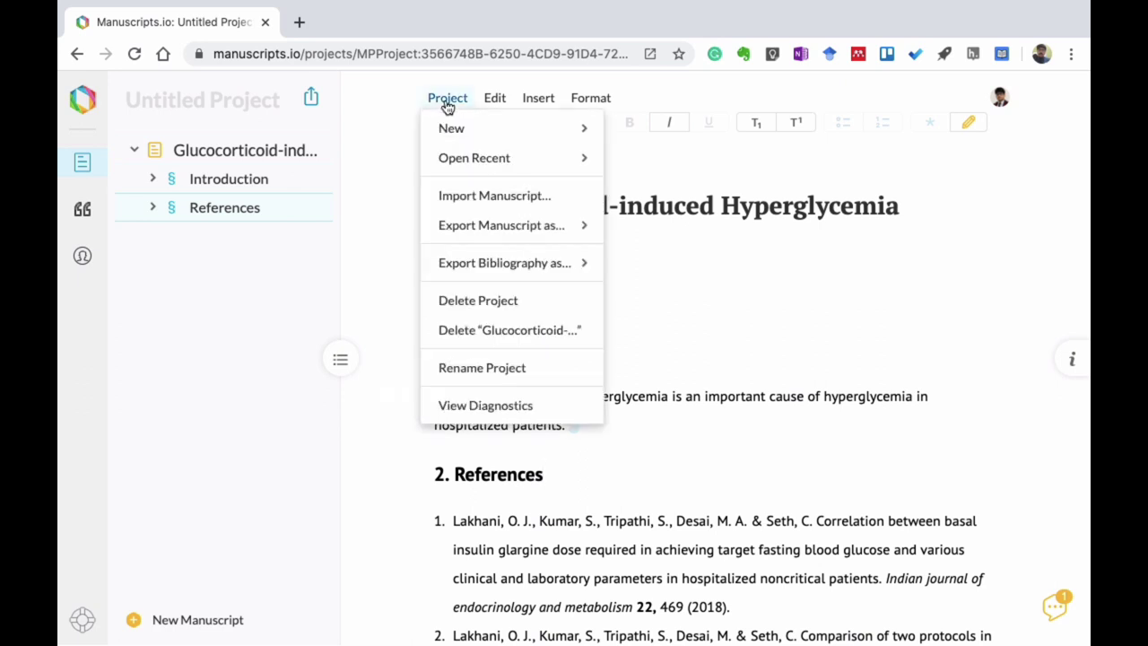
mouse_move(465, 230)
mouse_move(538, 226)
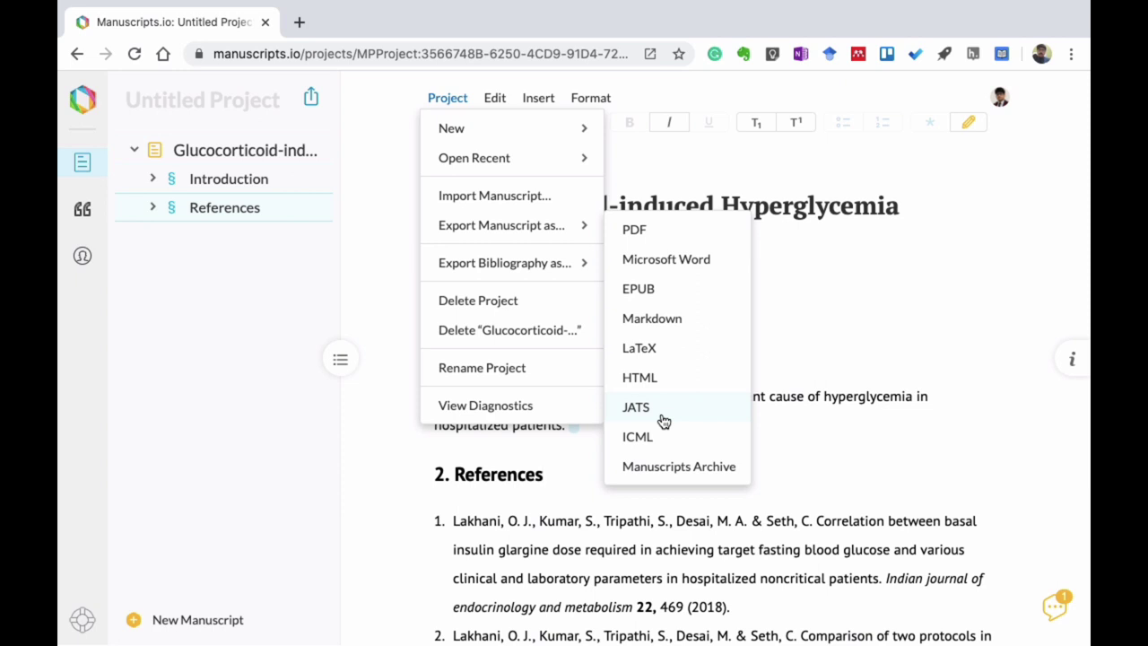
click(663, 267)
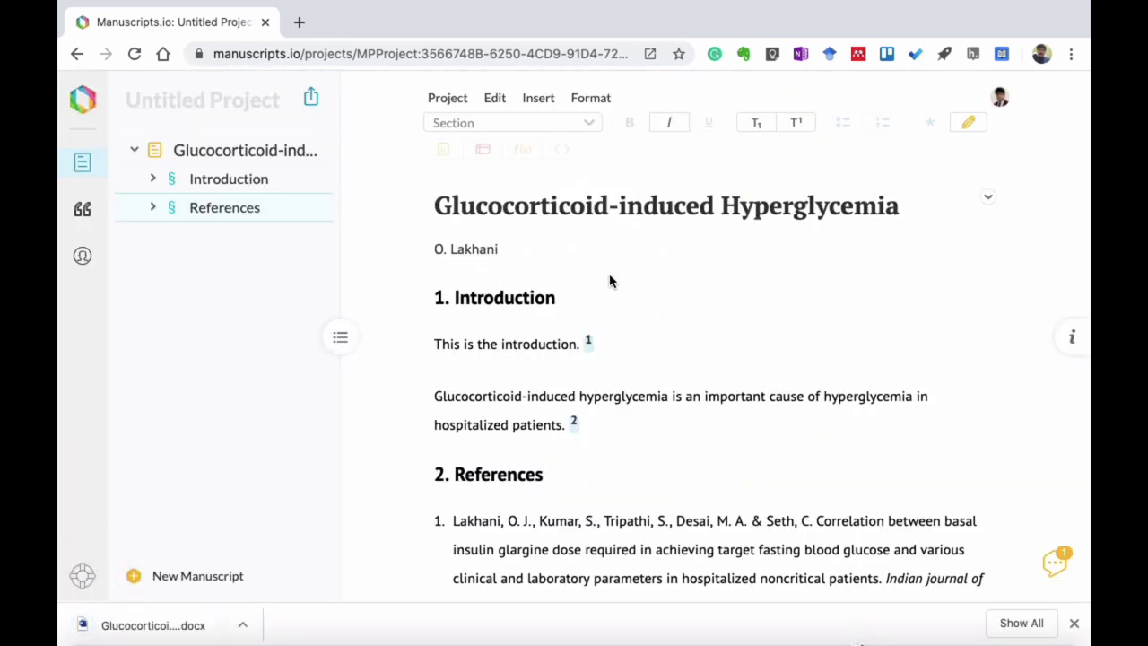
Step: Locate the exported .docx file in Finder, open it in Word and switch its window to full screen
click(243, 624)
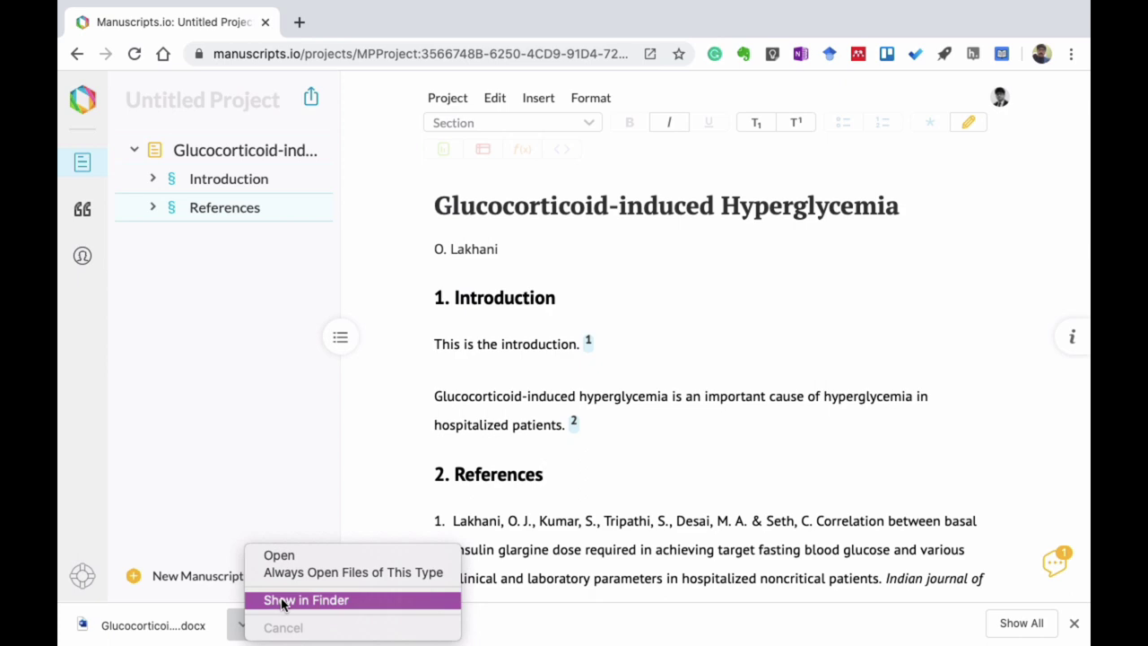
click(281, 600)
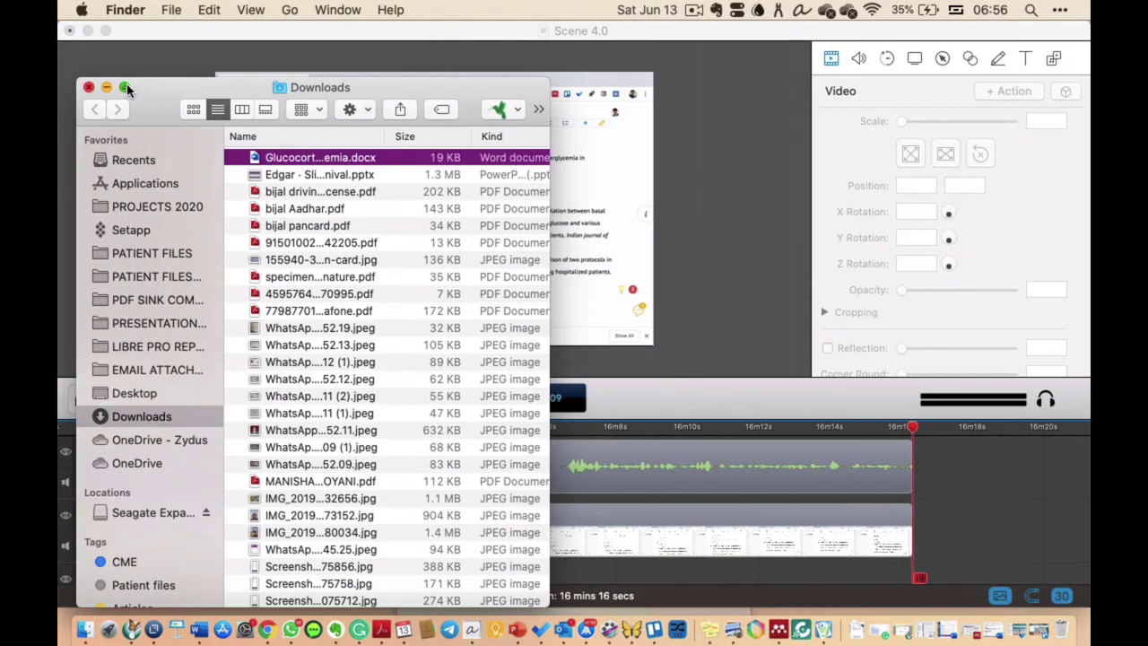
click(126, 87)
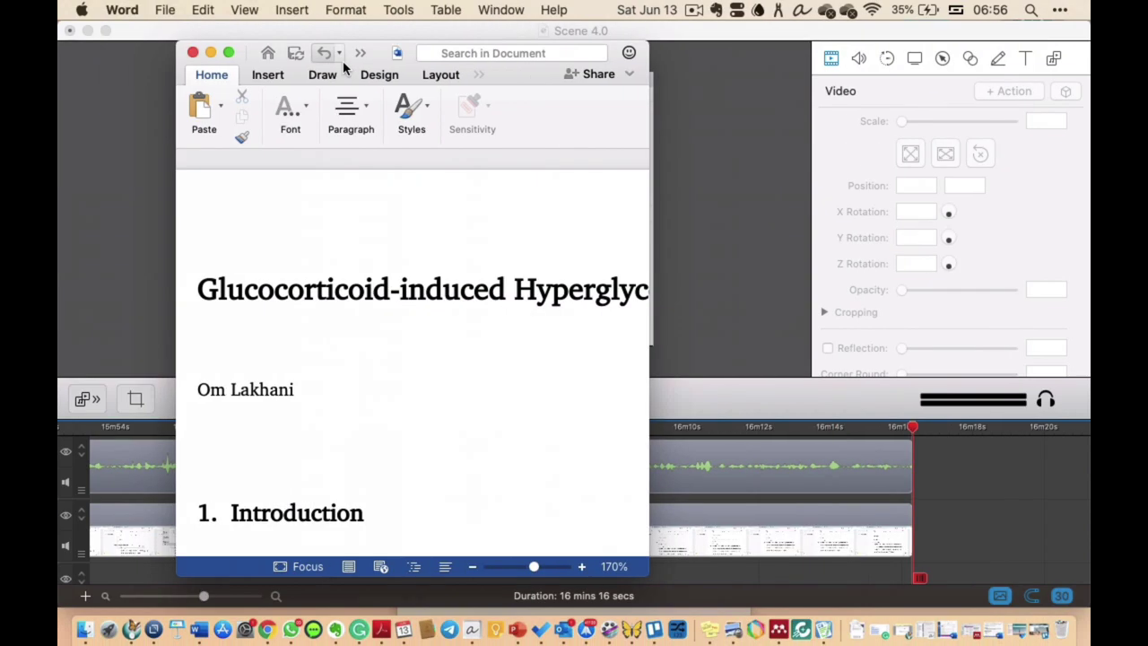
click(229, 54)
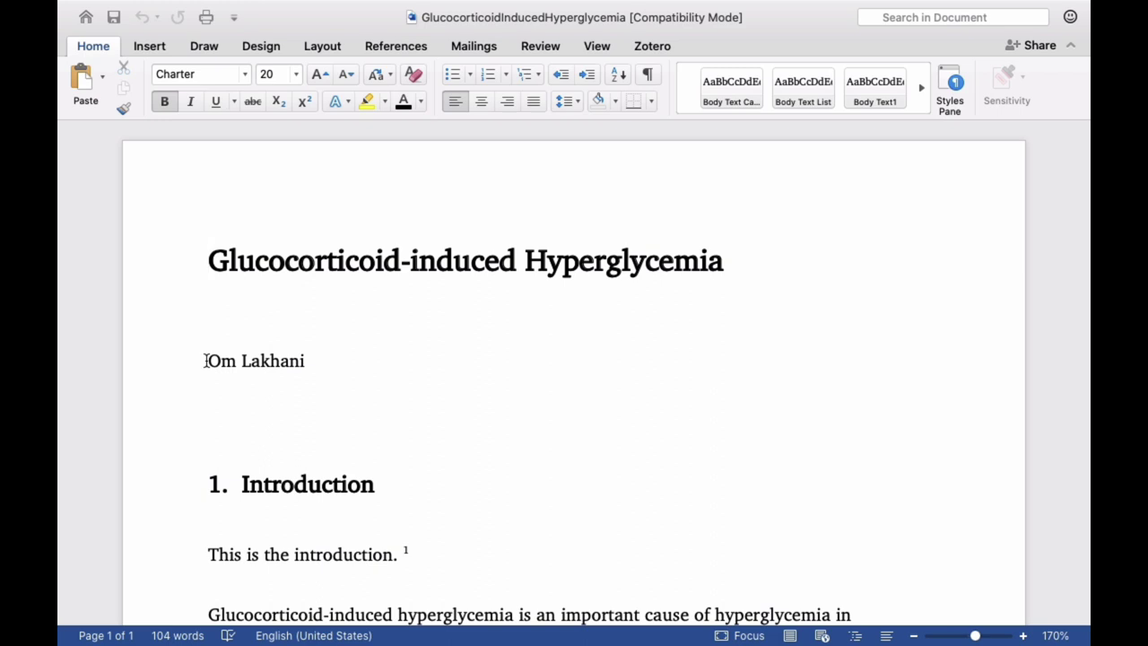
Step: Review the exported document through its References section, then minimize the Word window and return to the manuscript in Chrome
scroll(320, 465, down, 1)
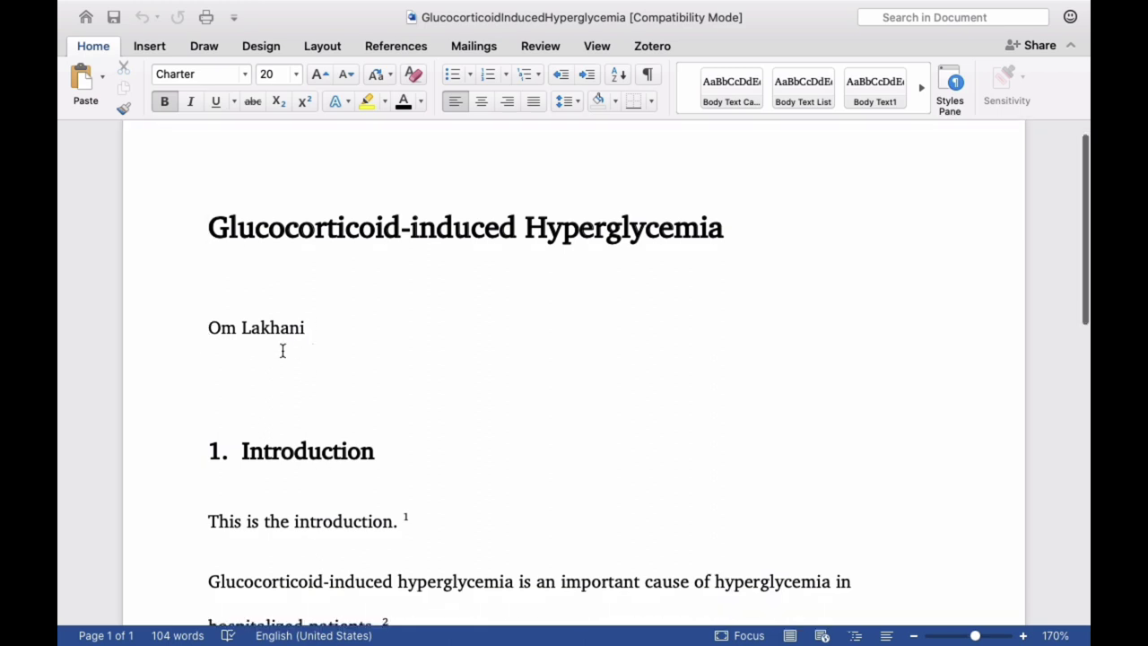
scroll(369, 389, down, 4)
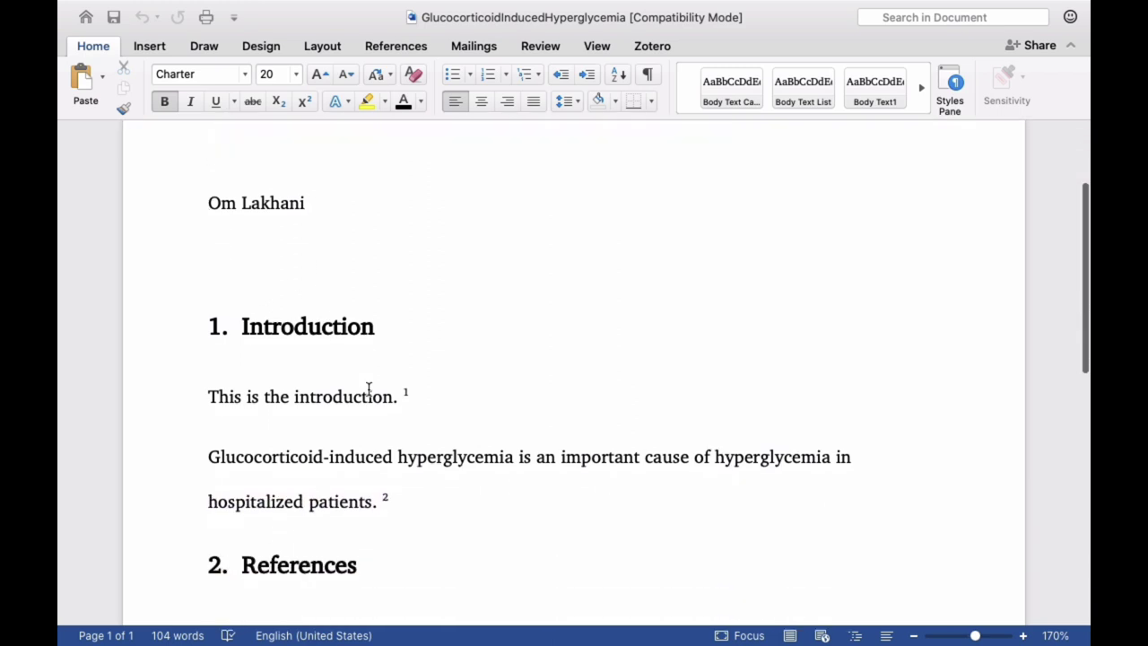
scroll(338, 504, down, 4)
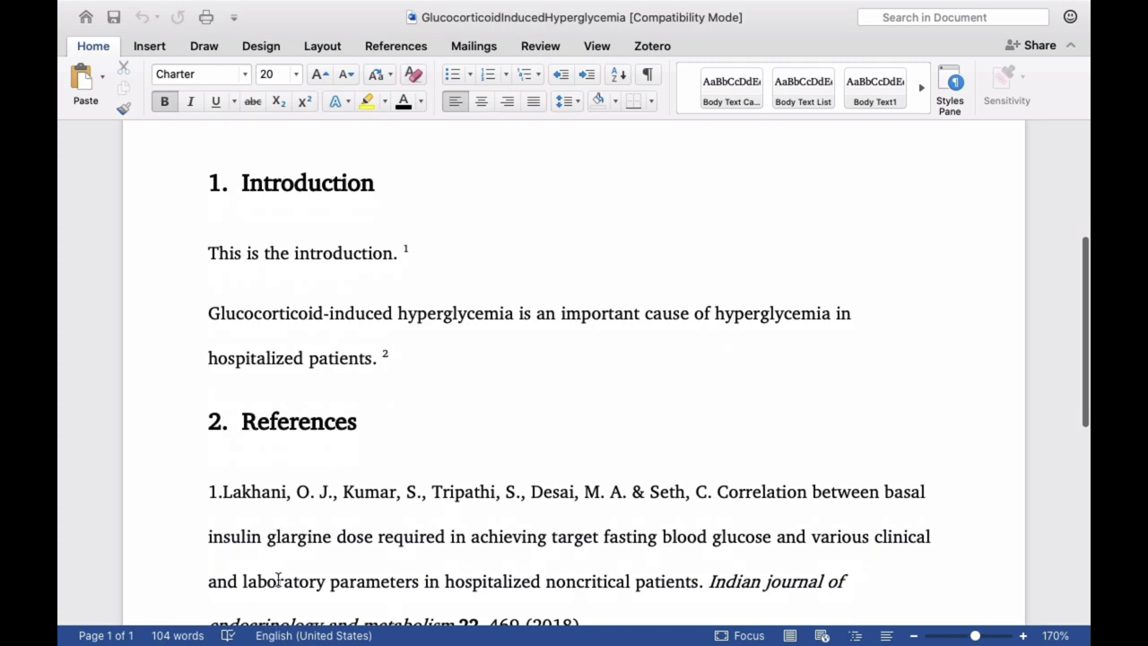
scroll(278, 580, down, 8)
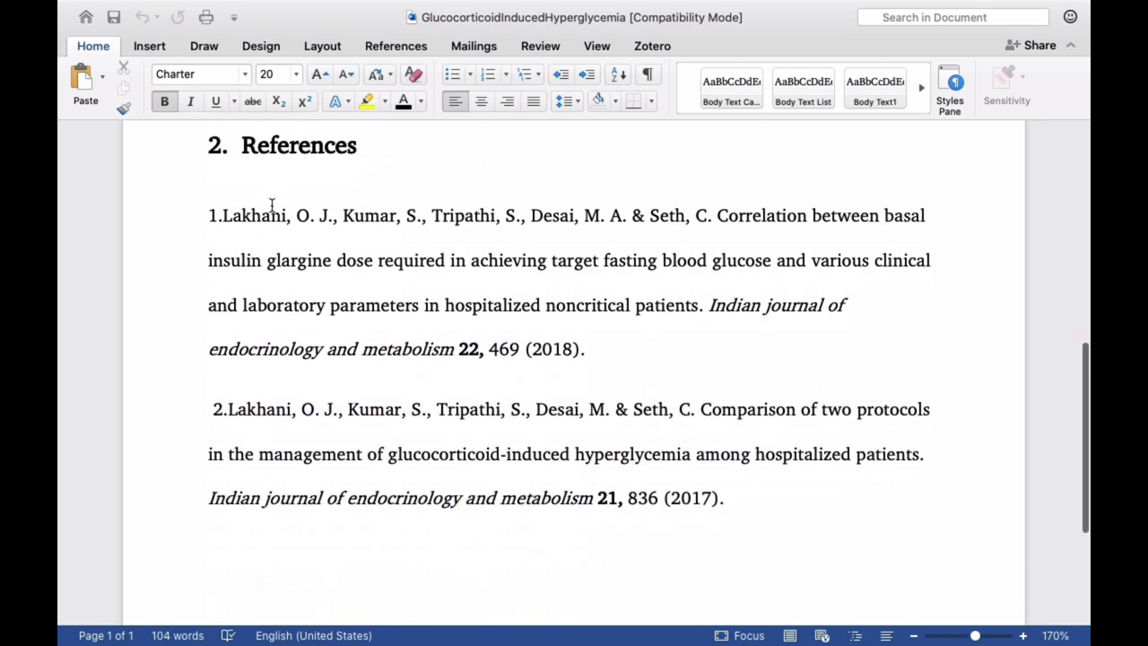
scroll(272, 205, up, 1)
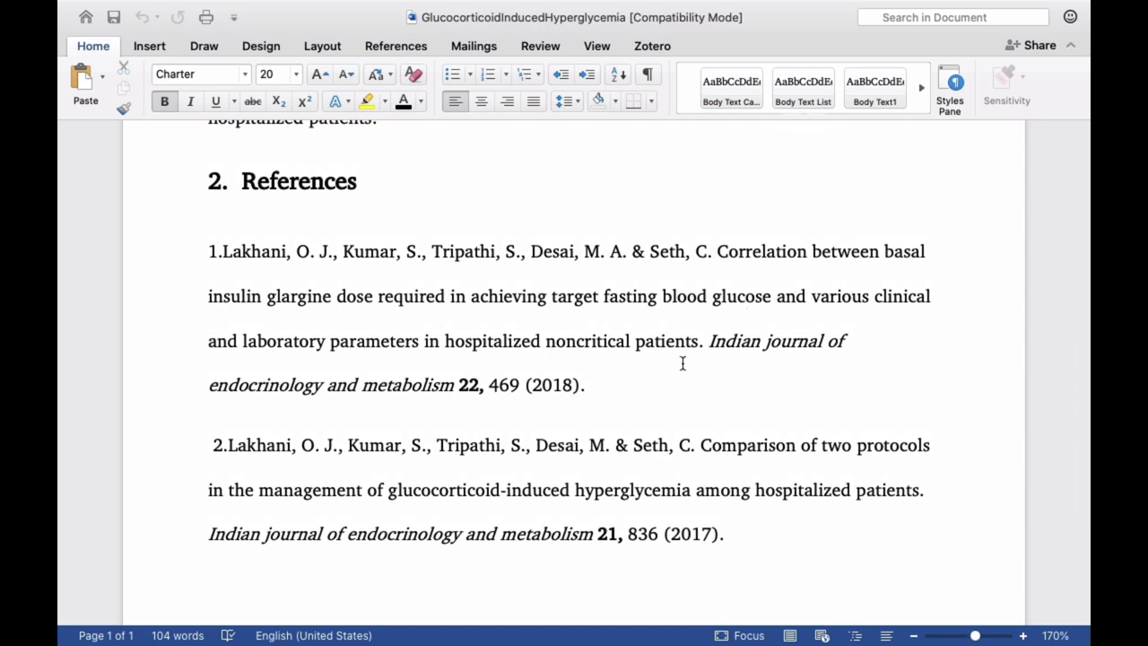
mouse_move(259, 1)
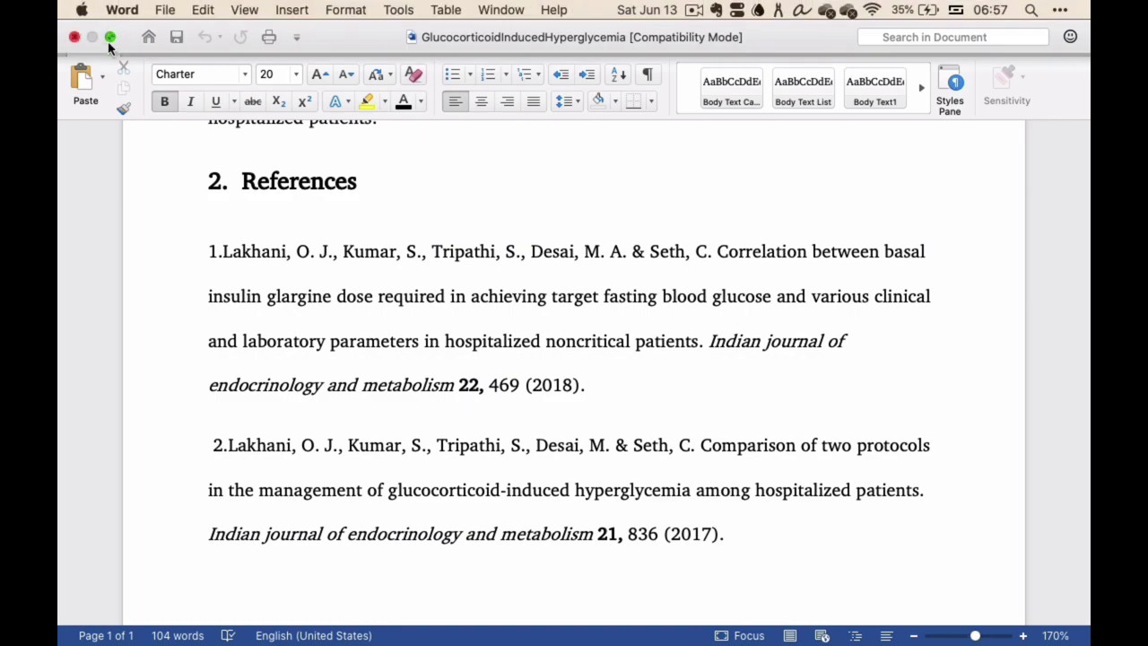
click(111, 40)
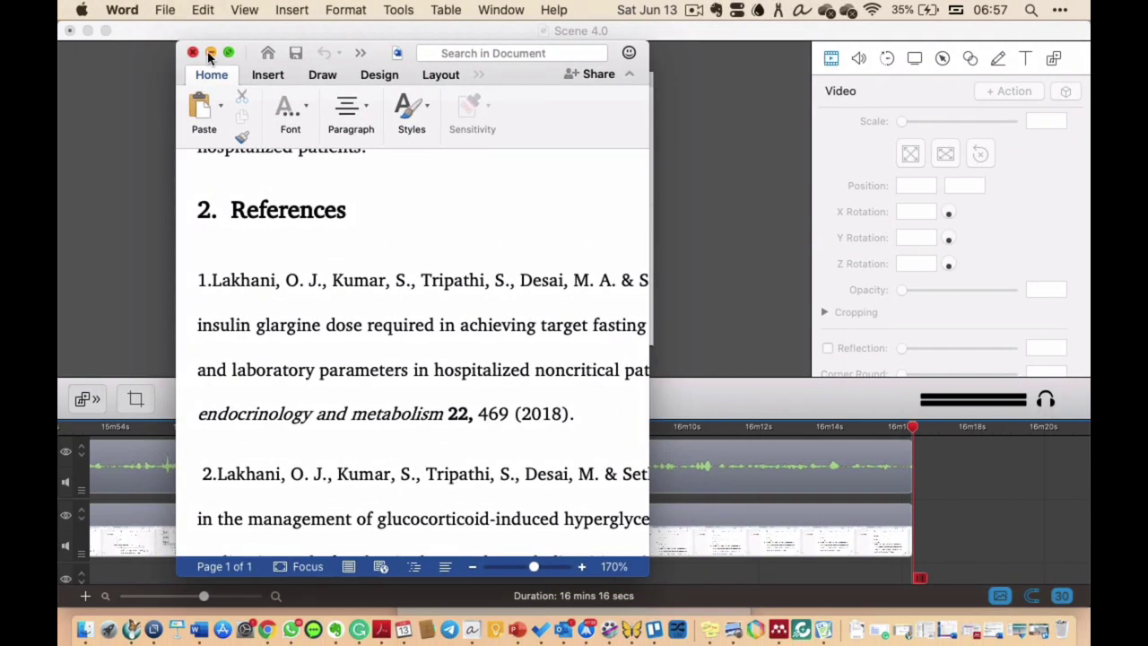
click(210, 53)
click(267, 629)
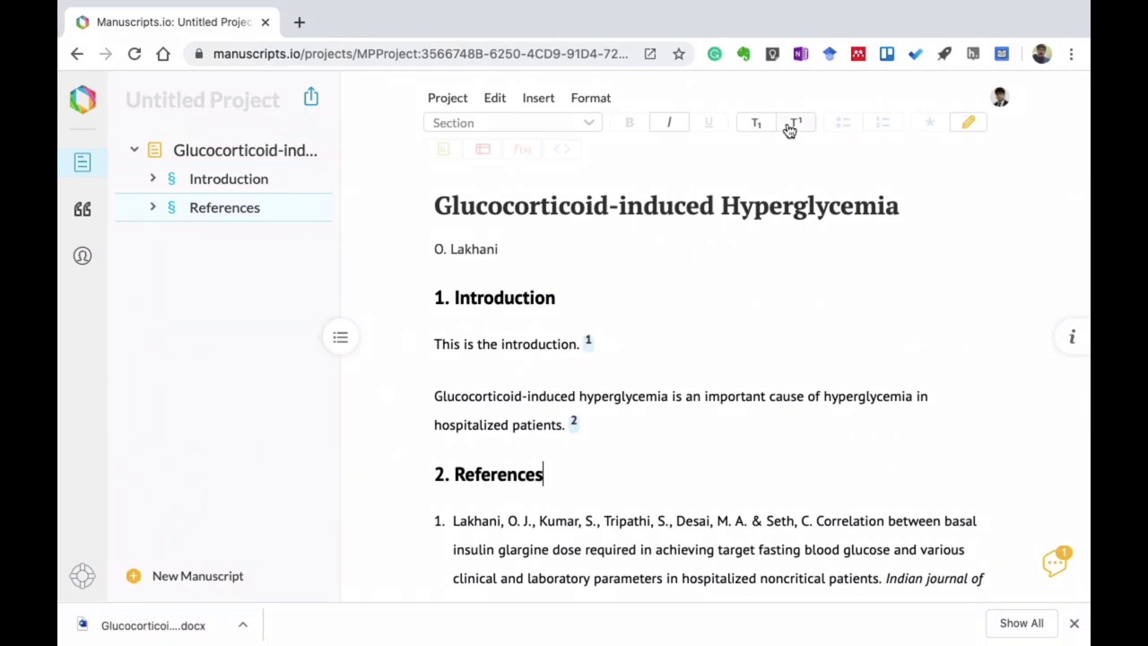
Step: Insert a Keywords section into the manuscript and place the cursor in its heading
click(590, 98)
mouse_move(542, 99)
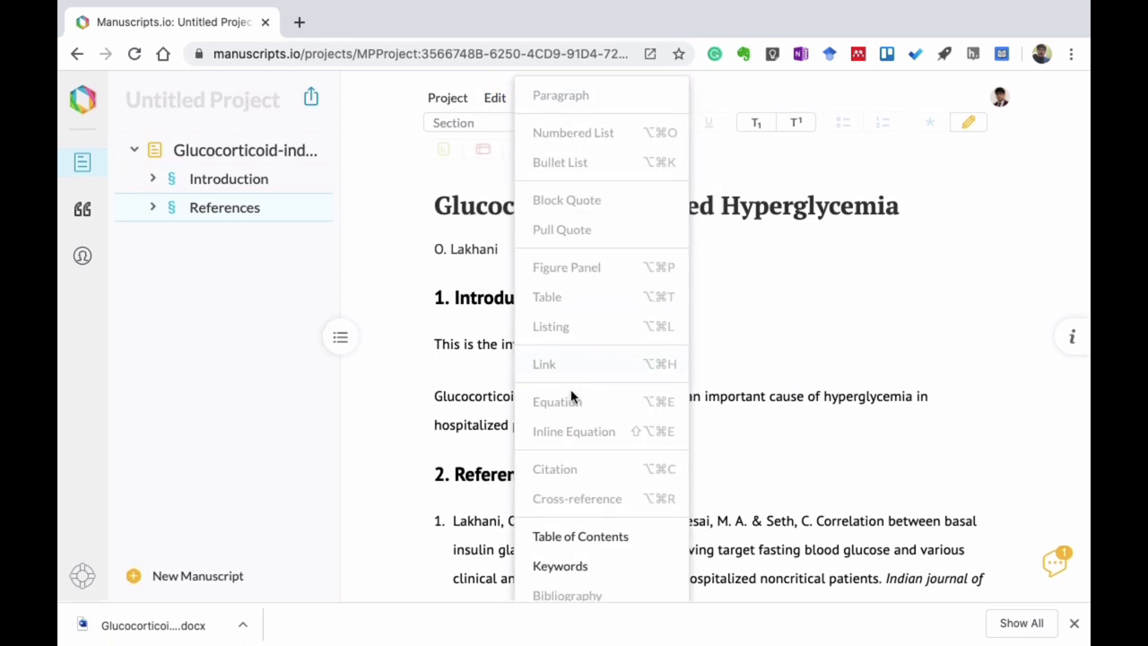
click(559, 566)
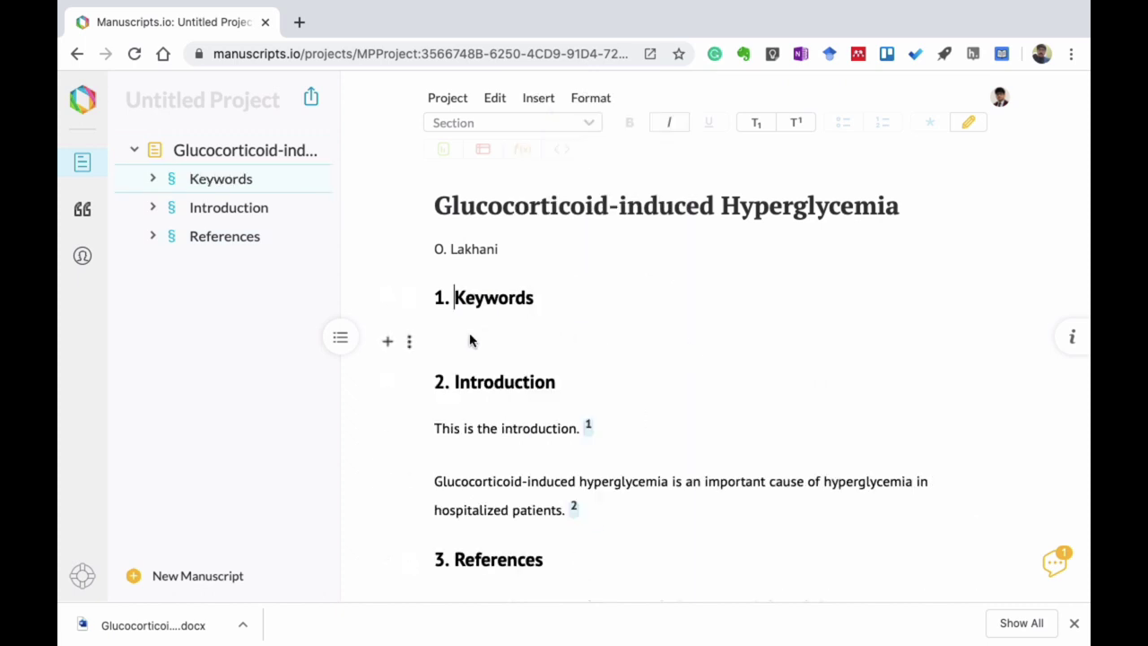
click(546, 299)
click(451, 104)
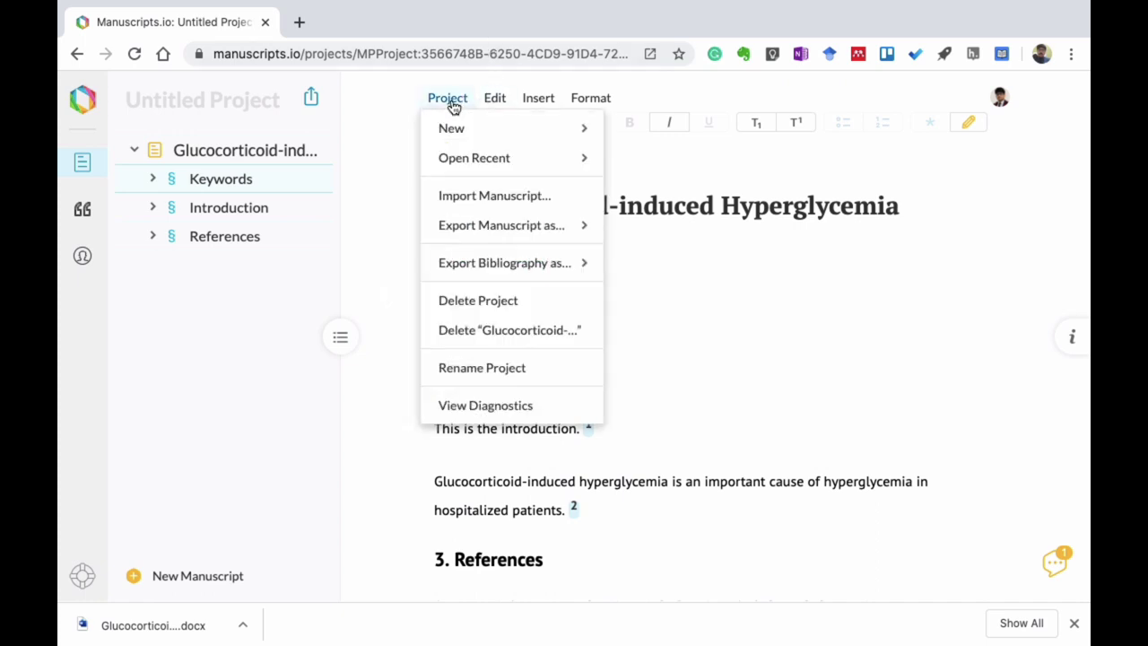
click(529, 98)
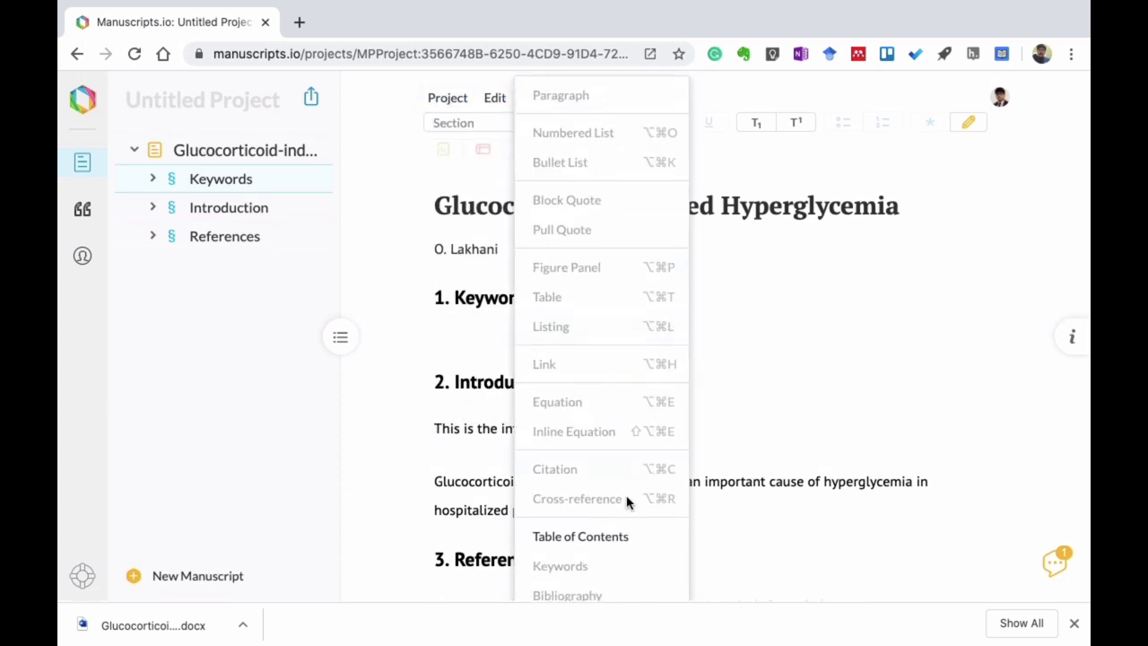
click(829, 292)
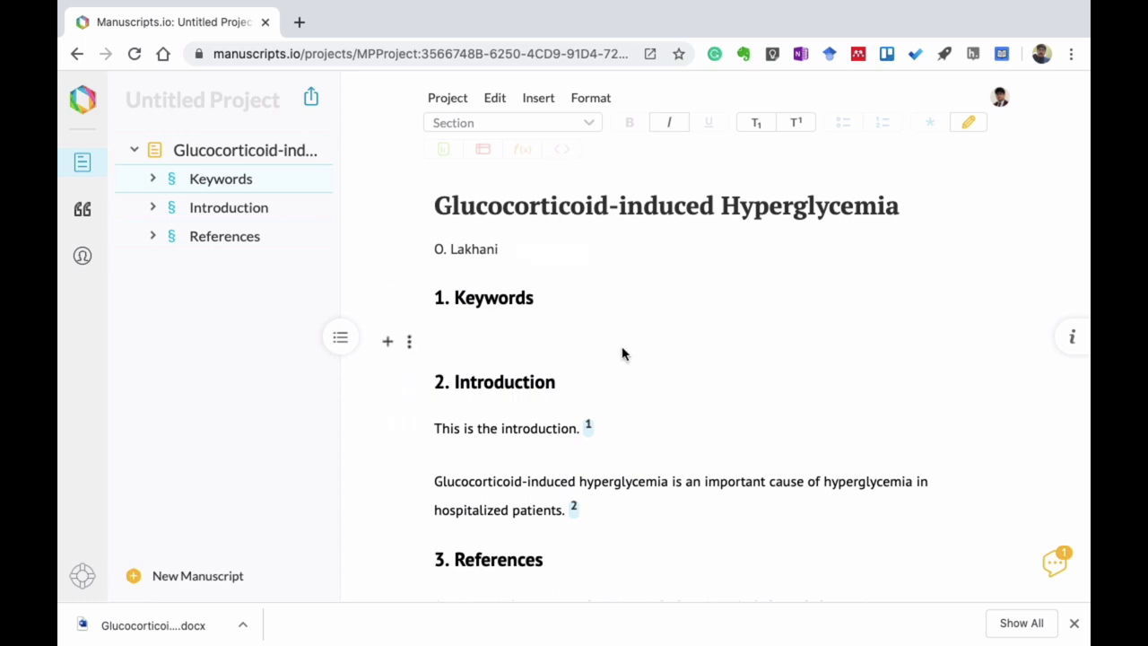
Step: Place the text cursor at the end of the Introduction paragraph that ends with "hospitalized patients."
scroll(509, 395, down, 1)
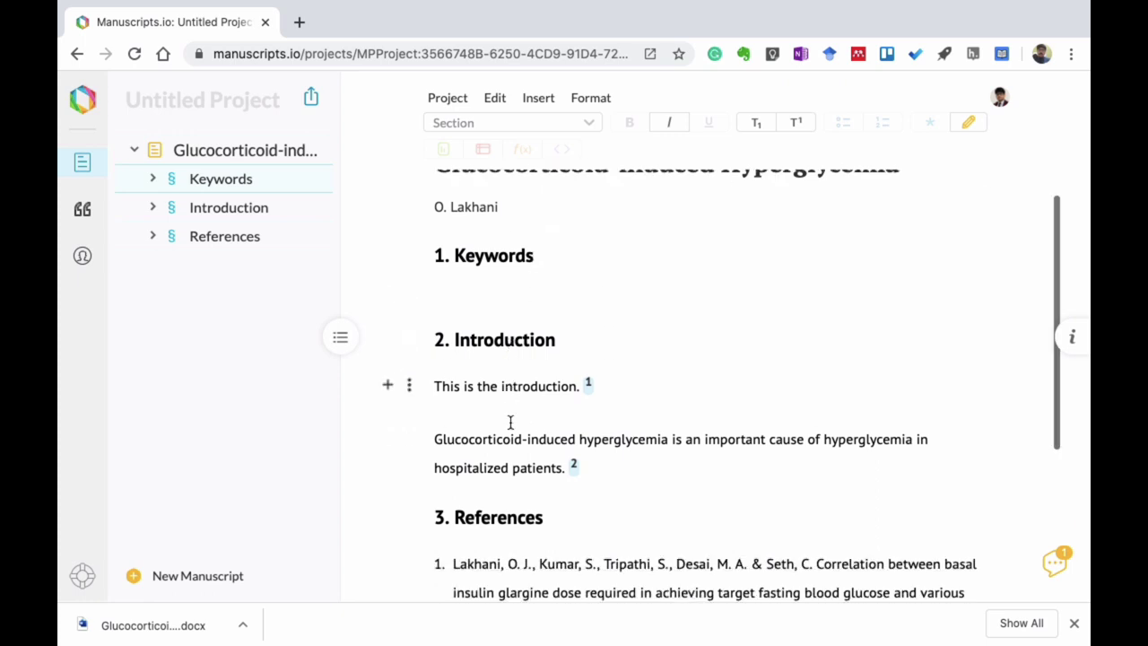
click(646, 468)
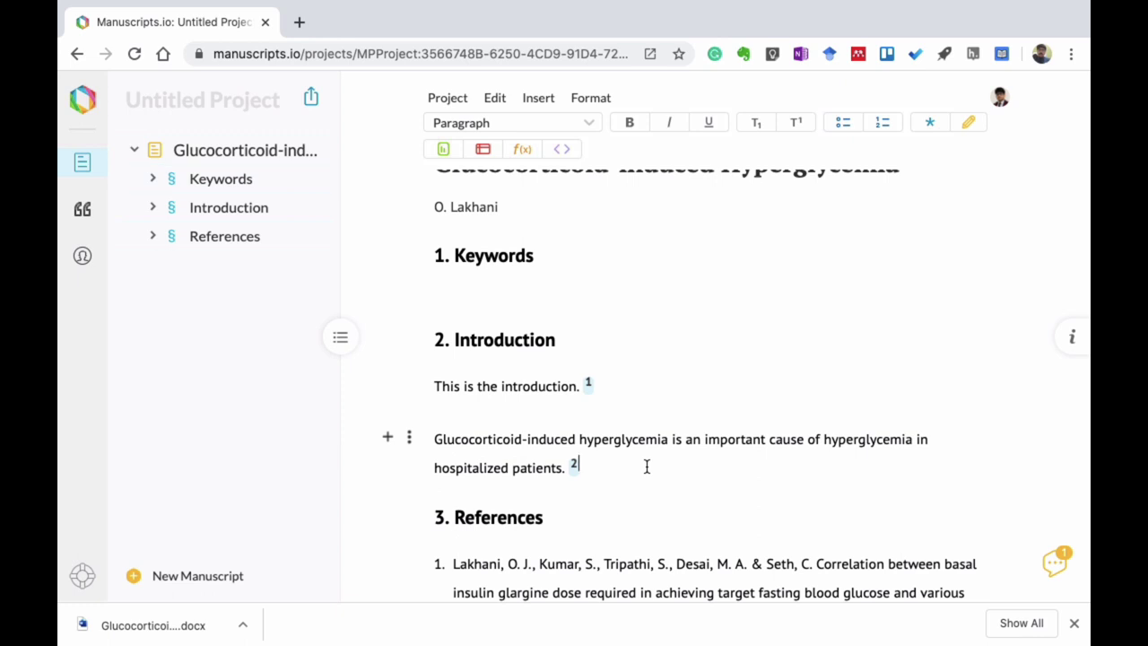
scroll(645, 466, down, 2)
click(457, 371)
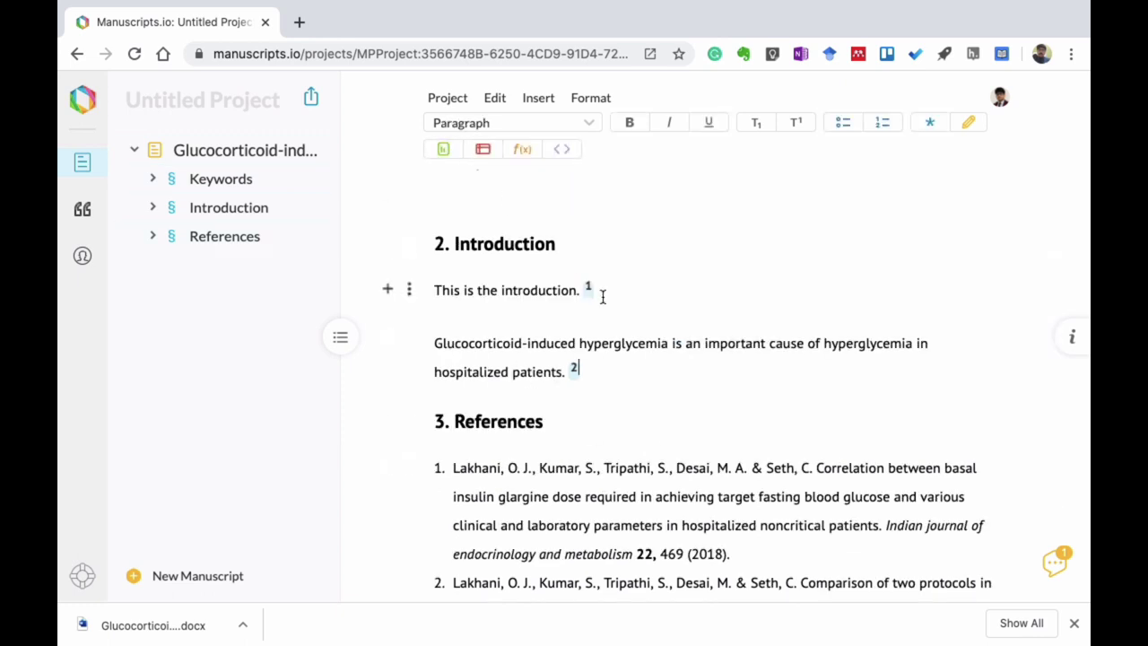
Step: Insert a figure in the Introduction after "This is the introduction." and load Screenshot_20200612-075712.jpg from Downloads into it
key(Return)
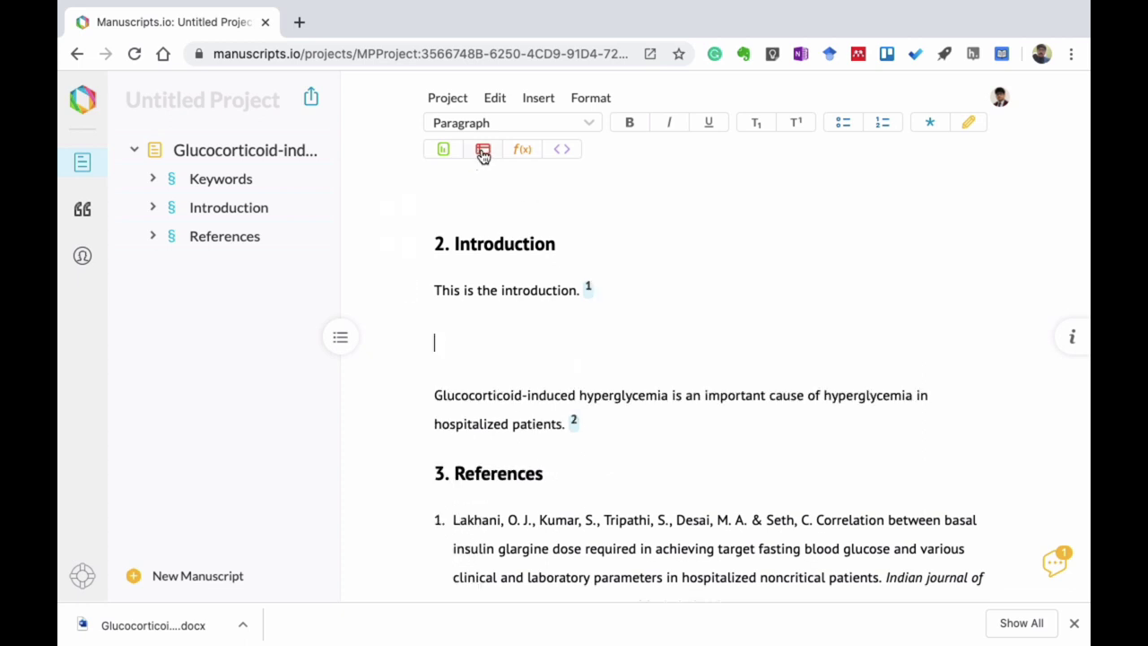
click(443, 151)
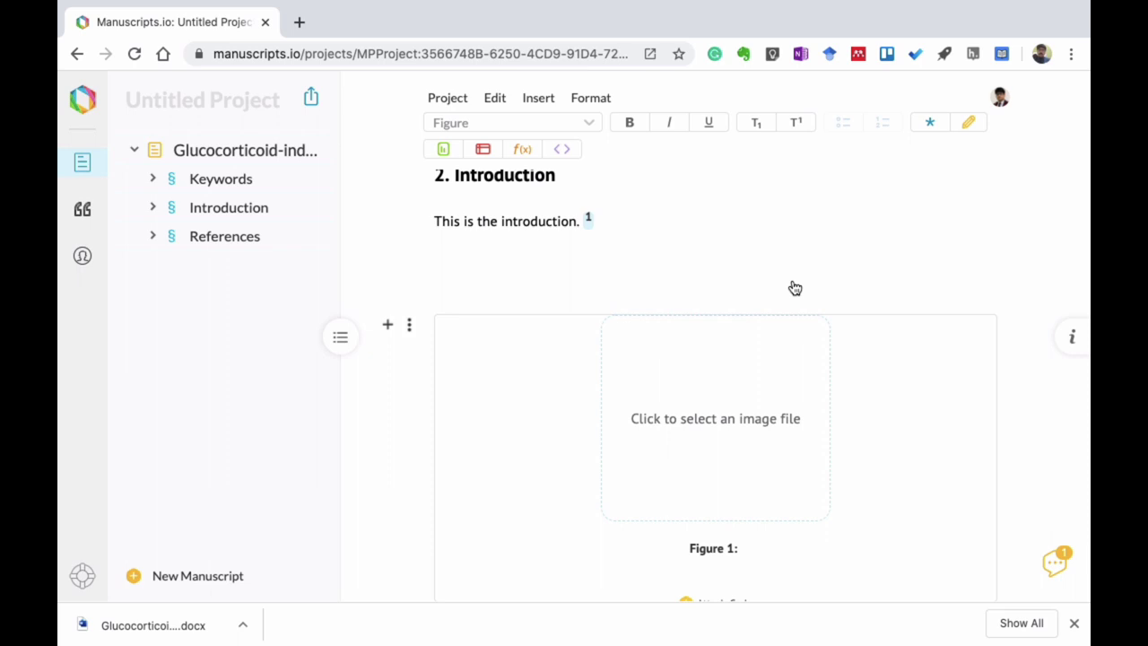
click(745, 340)
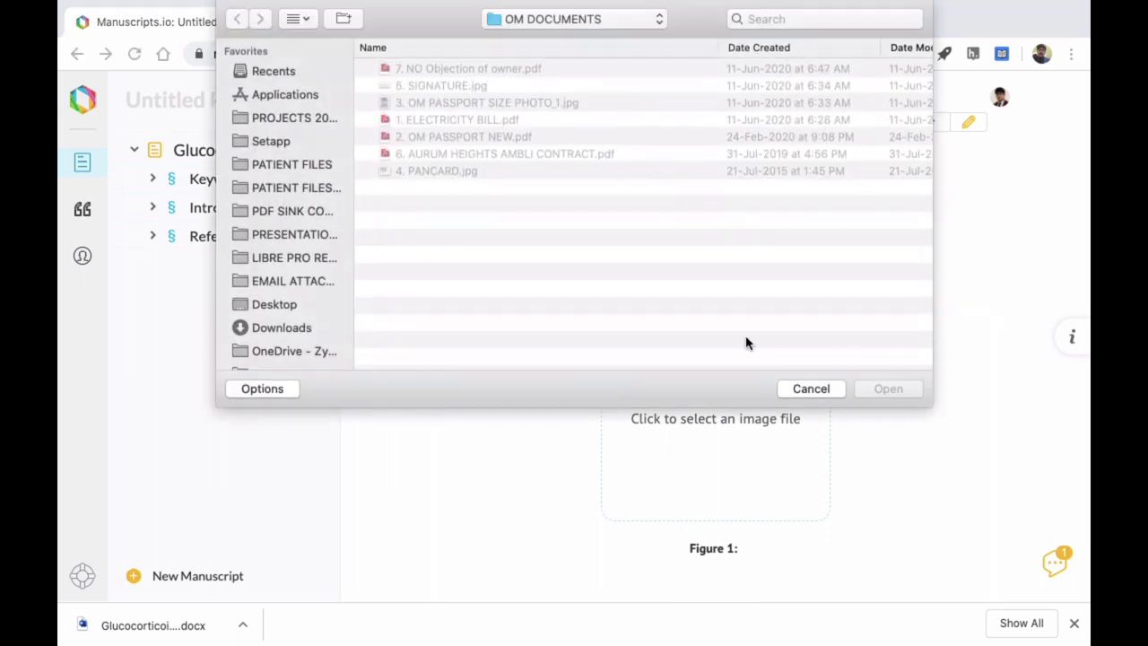
click(311, 325)
scroll(448, 251, down, 10)
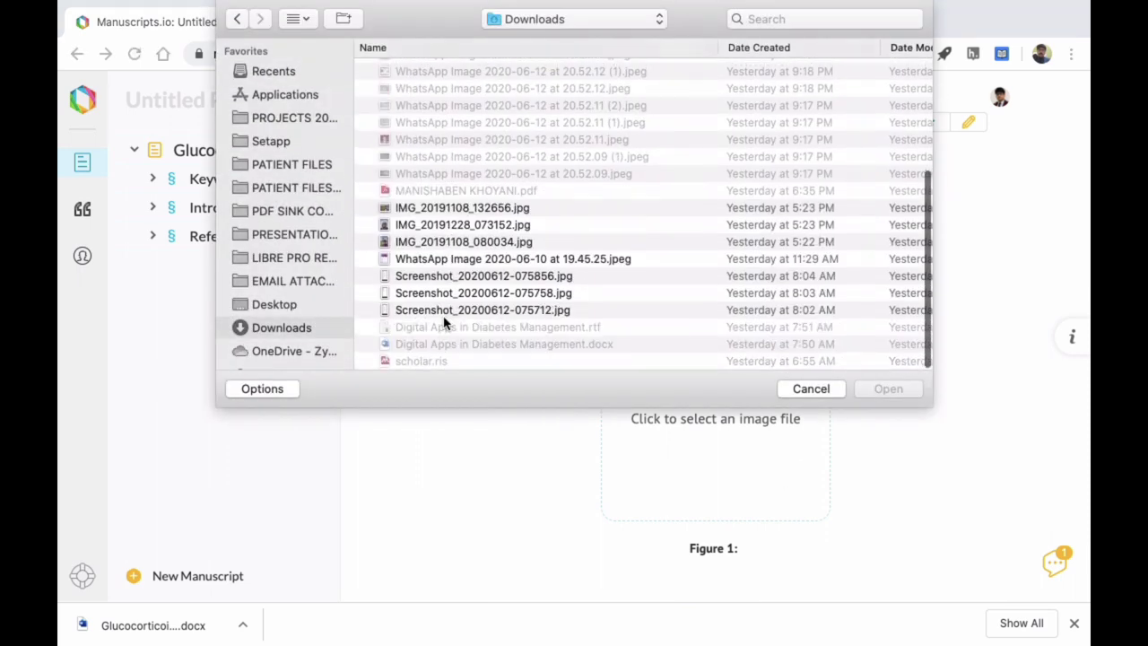
click(445, 311)
key(space)
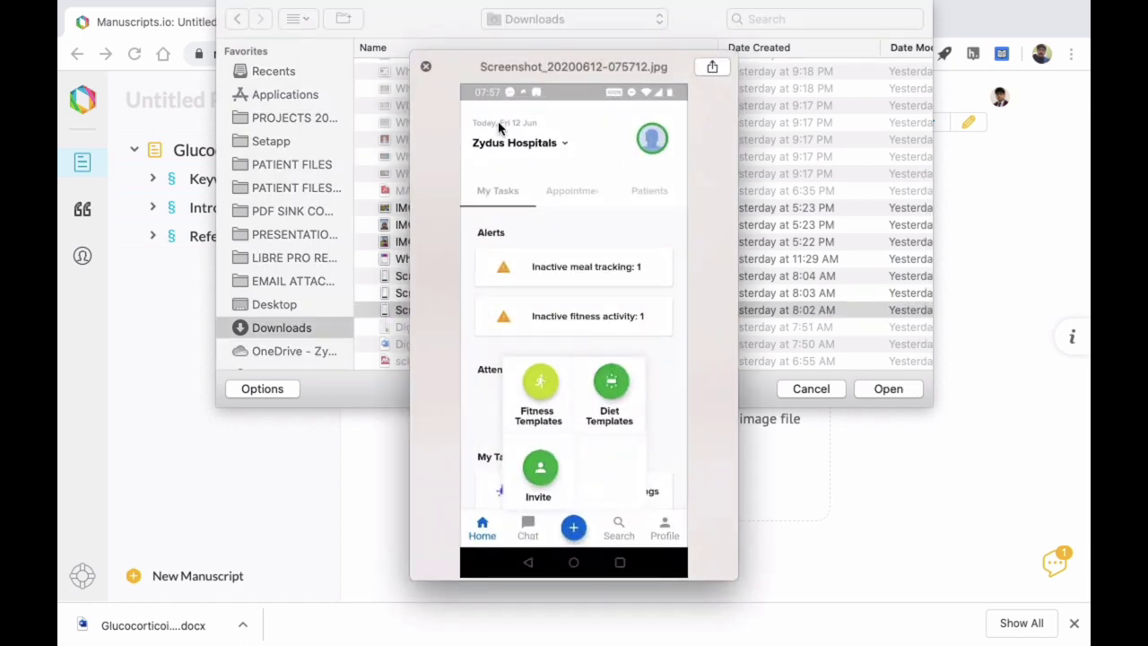
click(425, 67)
click(879, 386)
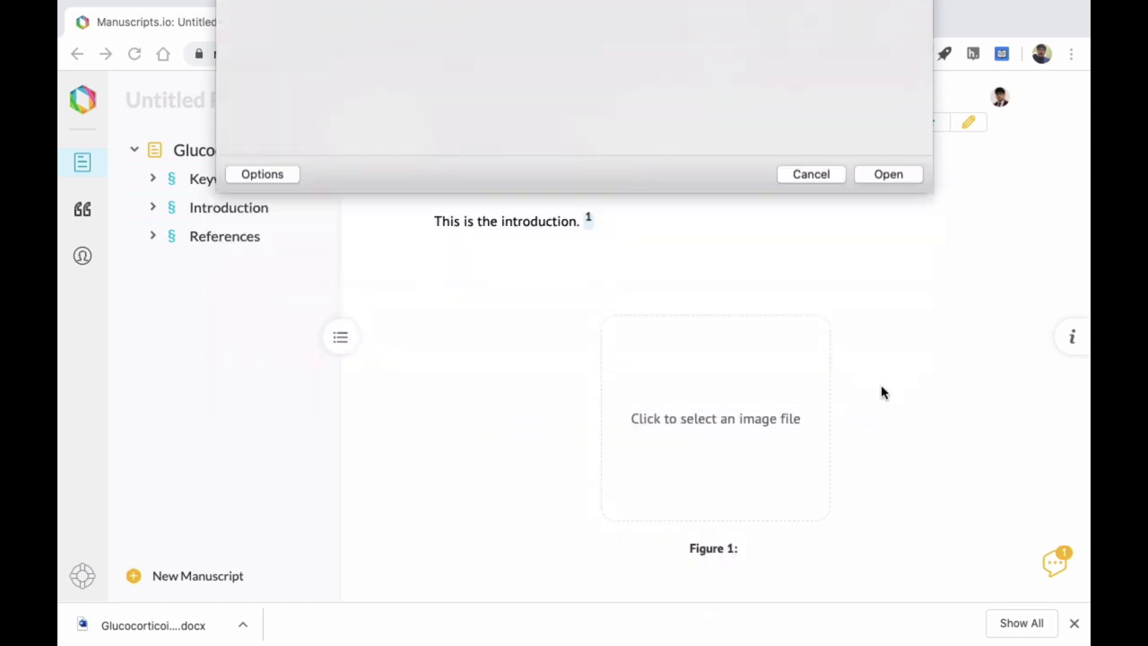
Step: Examine the placed image and its position between the manuscript title and the References section
scroll(834, 453, down, 8)
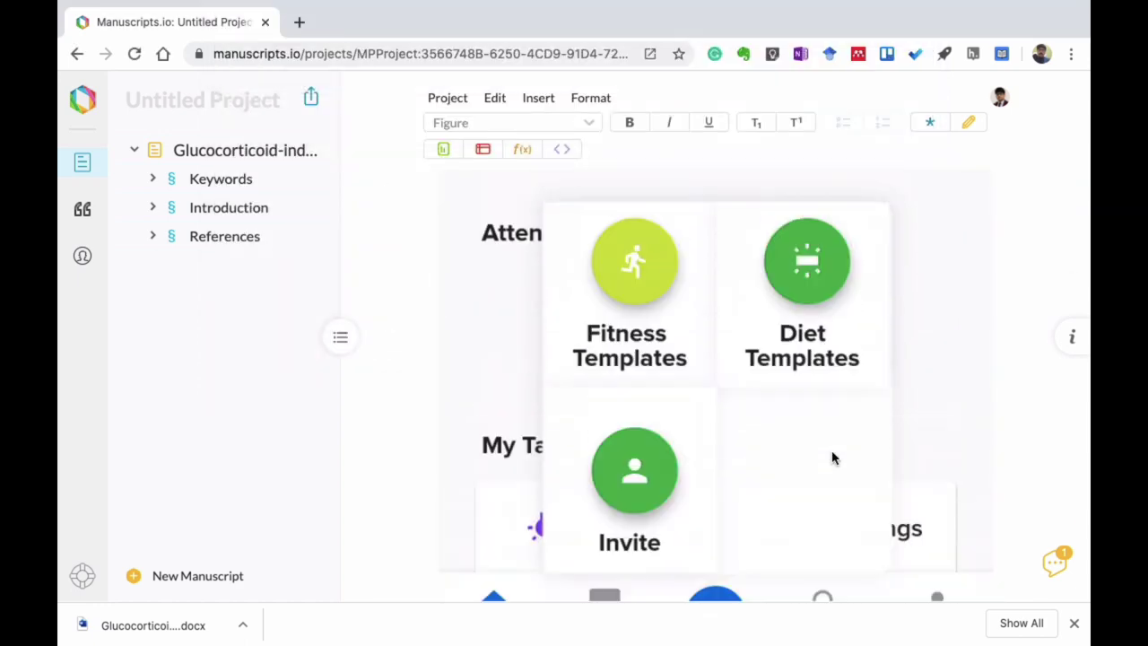
scroll(833, 456, up, 5)
scroll(832, 459, up, 6)
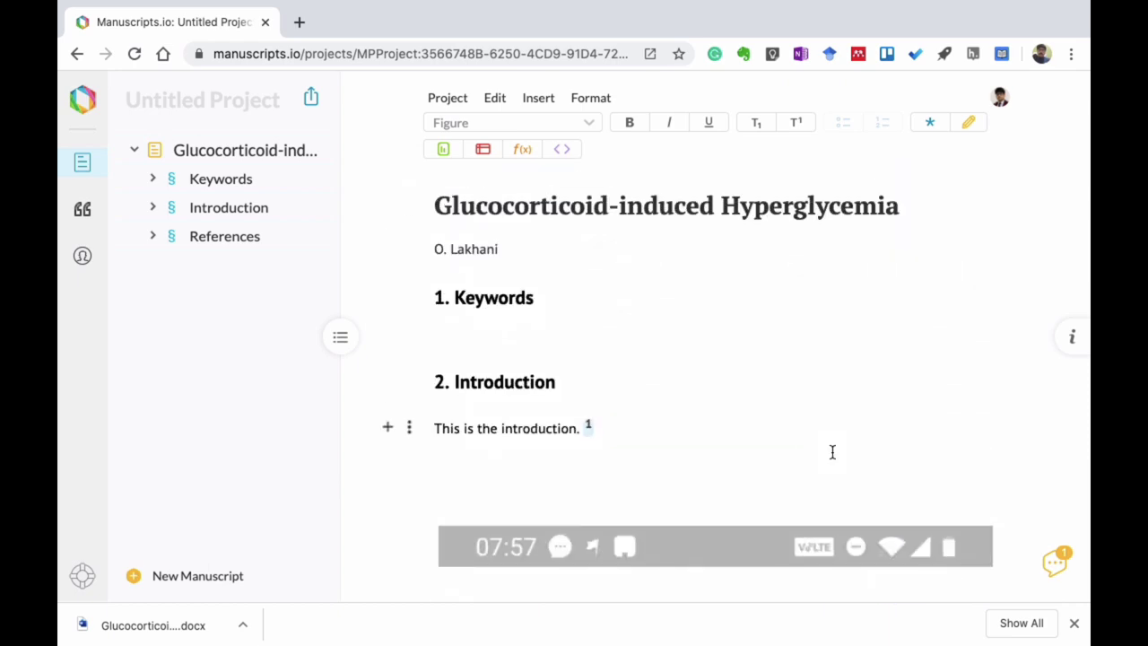
scroll(832, 458, down, 6)
scroll(832, 458, down, 8)
scroll(832, 456, up, 6)
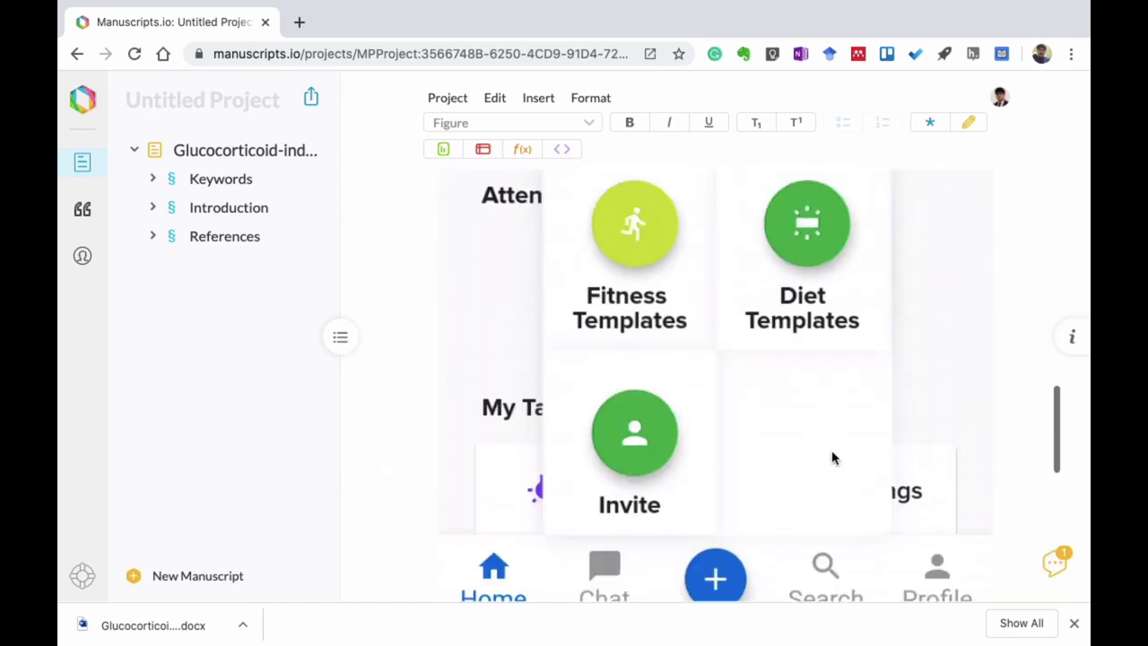
scroll(832, 453, down, 6)
scroll(832, 453, down, 3)
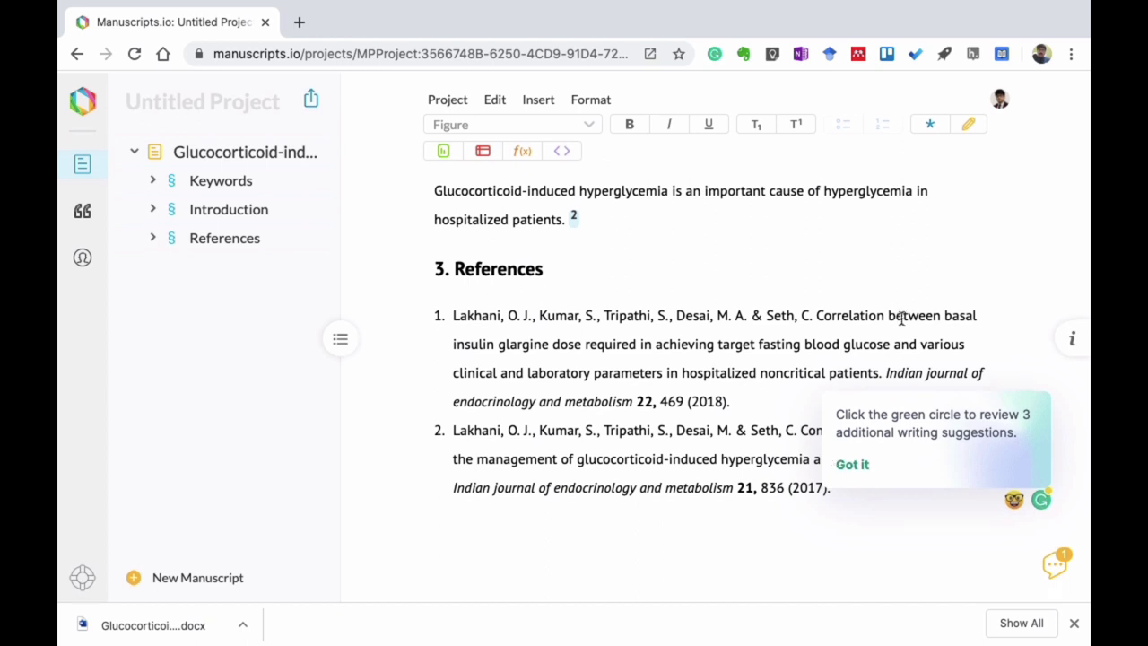
Step: Caption the figure "This is a sample image"
scroll(829, 455, up, 3)
scroll(834, 240, up, 3)
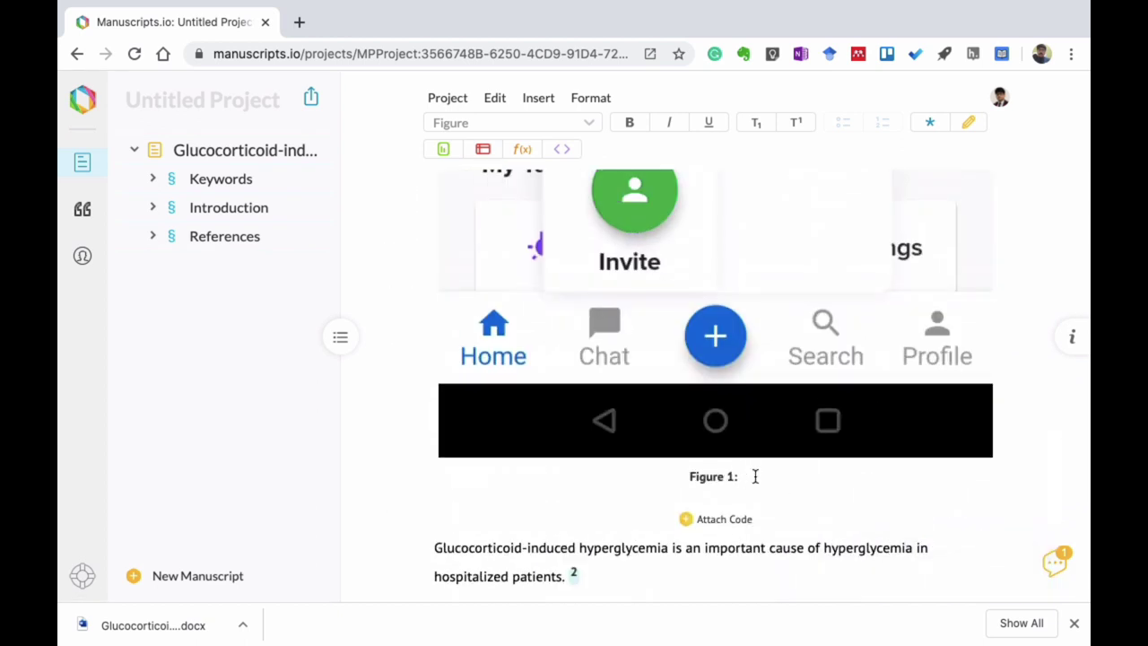
text(This is a)
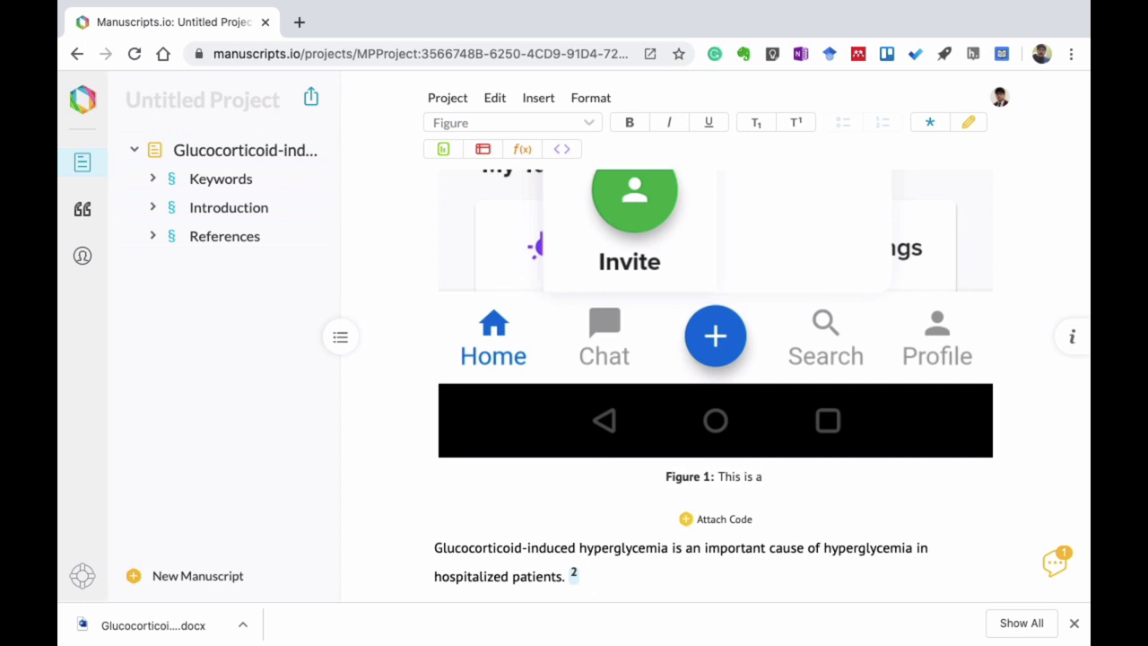
text( sample image)
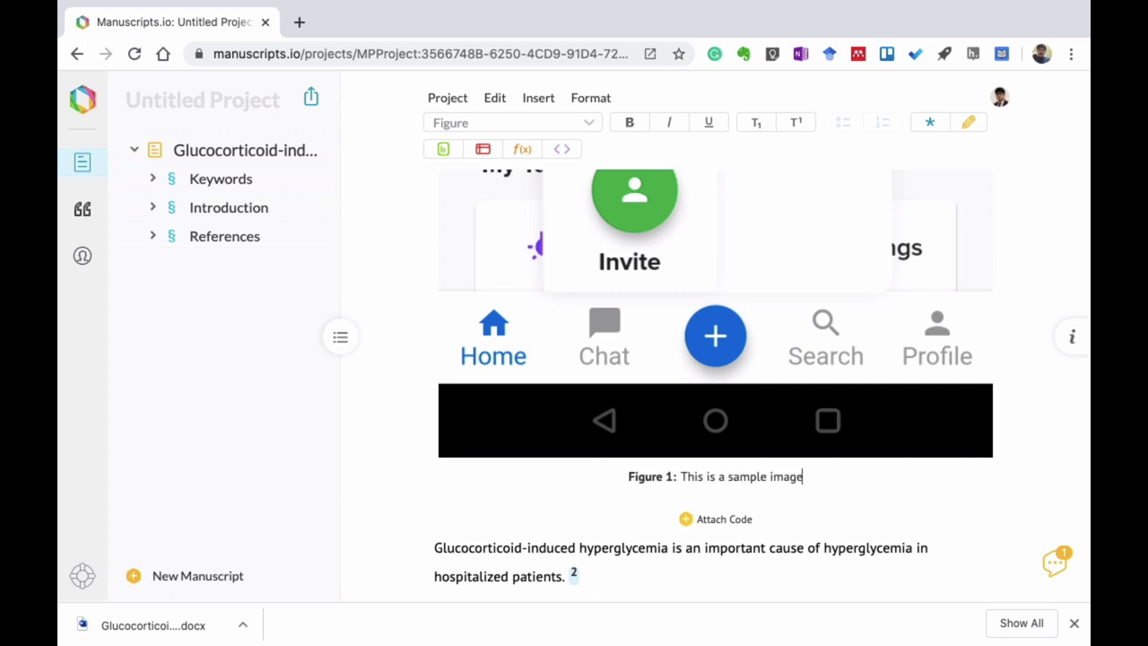
Step: Add an empty paragraph below the figure caption and insert a table after it
key(Return)
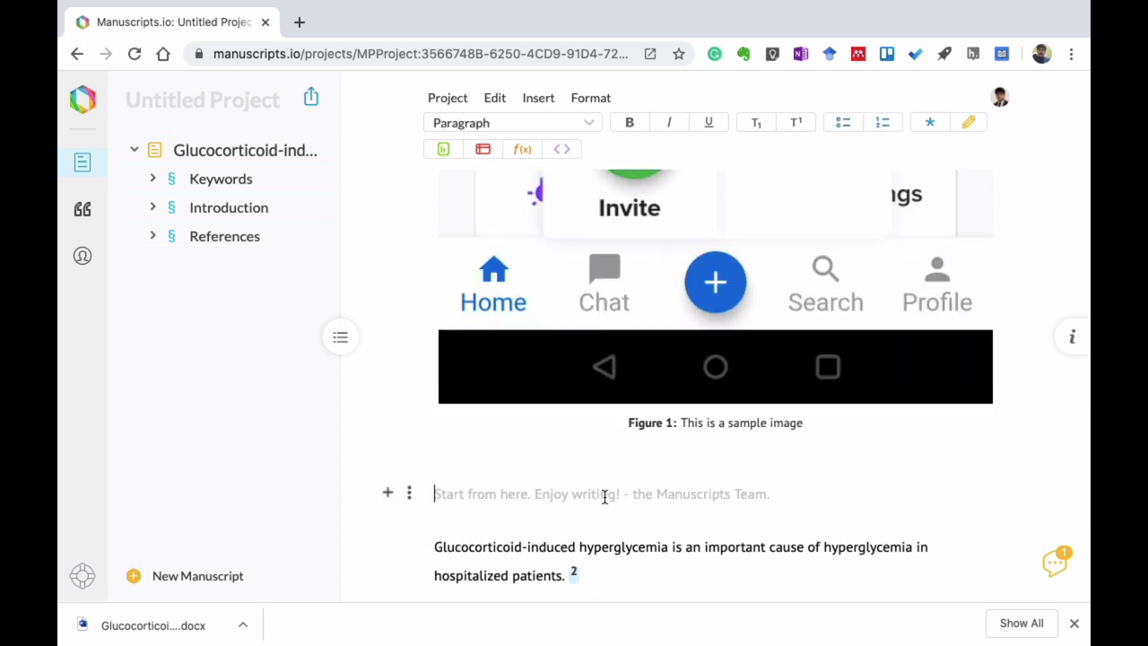
click(484, 150)
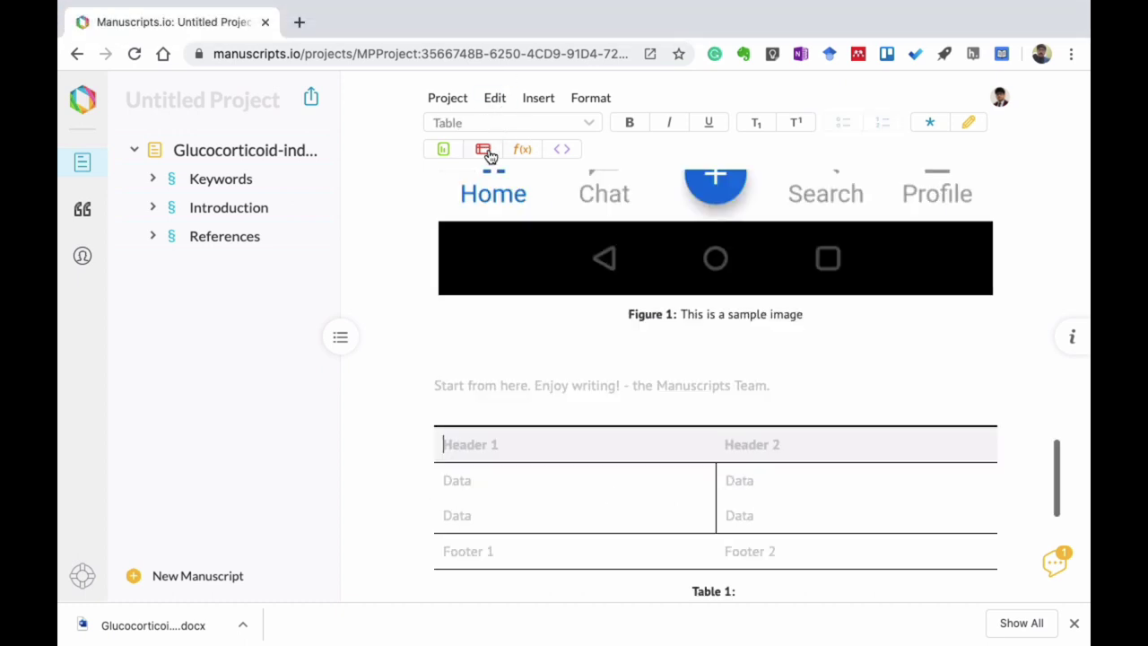
scroll(807, 426, down, 1)
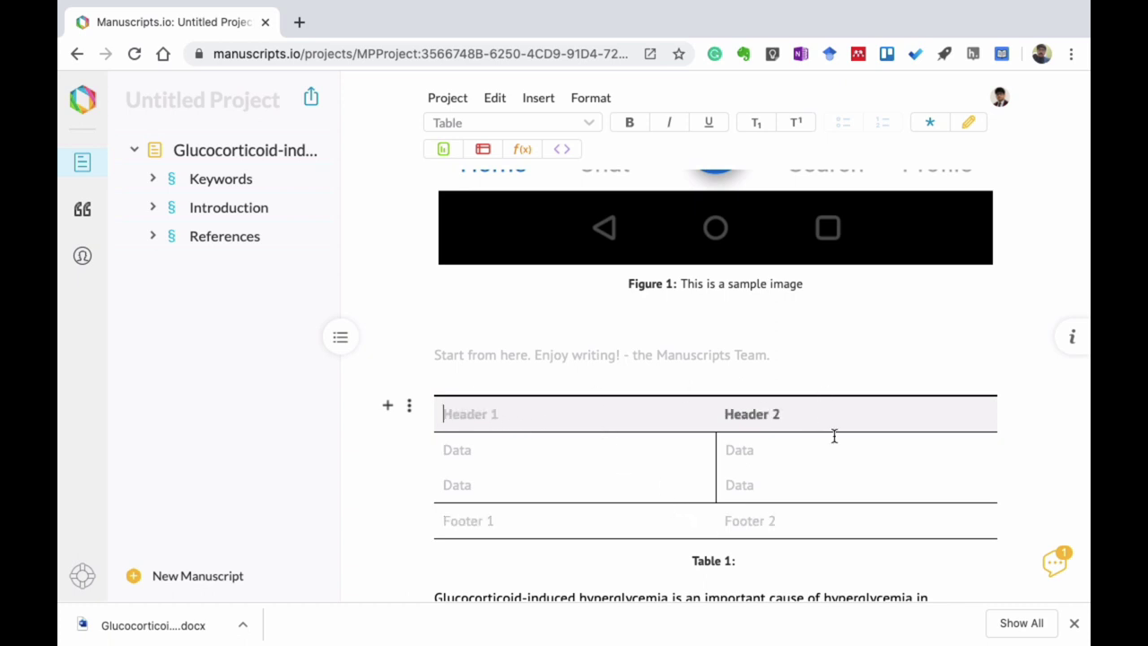
scroll(730, 546, up, 1)
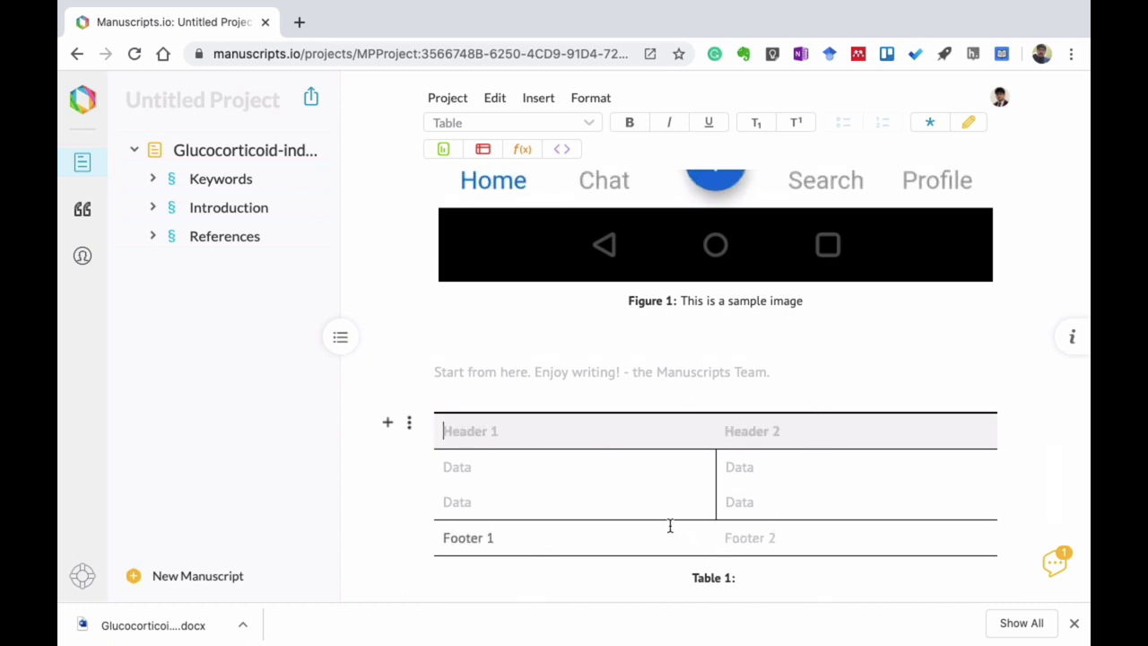
Step: Hide the table's caption and place the text cursor in the empty paragraph above the table
click(409, 427)
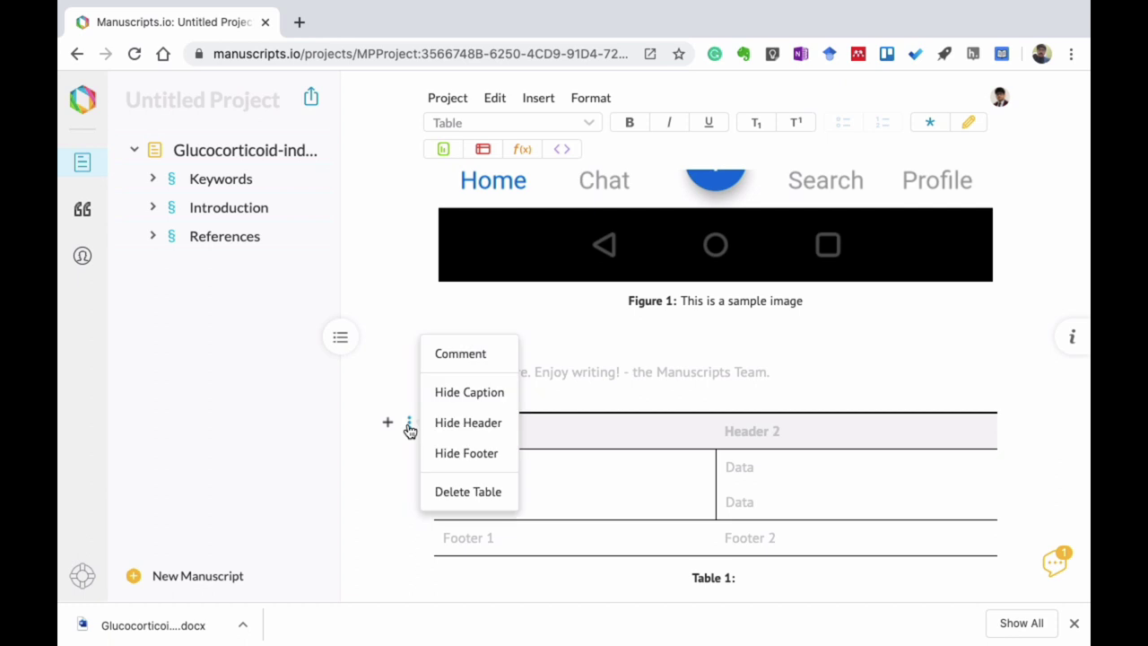
click(453, 392)
click(409, 377)
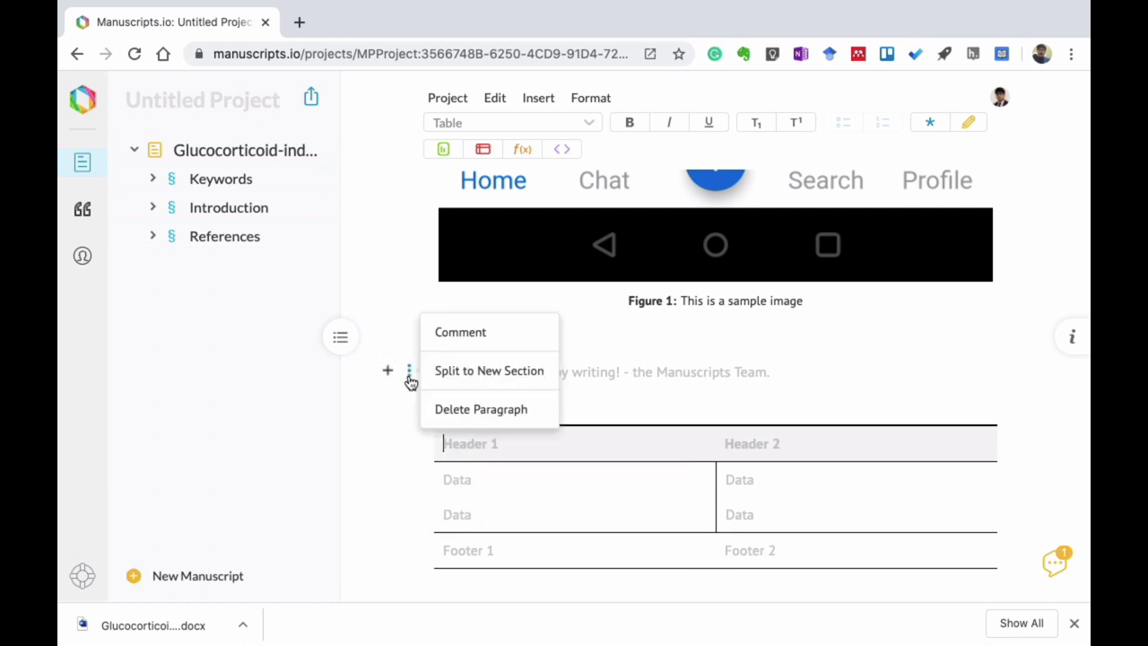
click(646, 384)
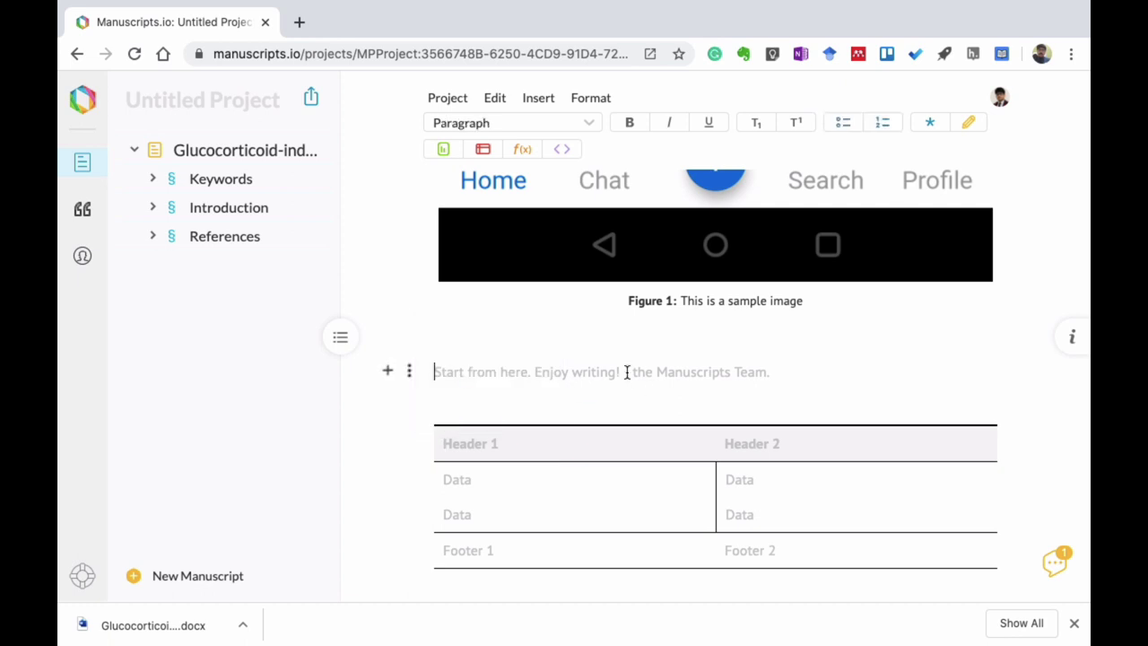
Step: Export the manuscript with its figure and table as a Microsoft Word document
scroll(629, 375, down, 5)
scroll(631, 381, up, 3)
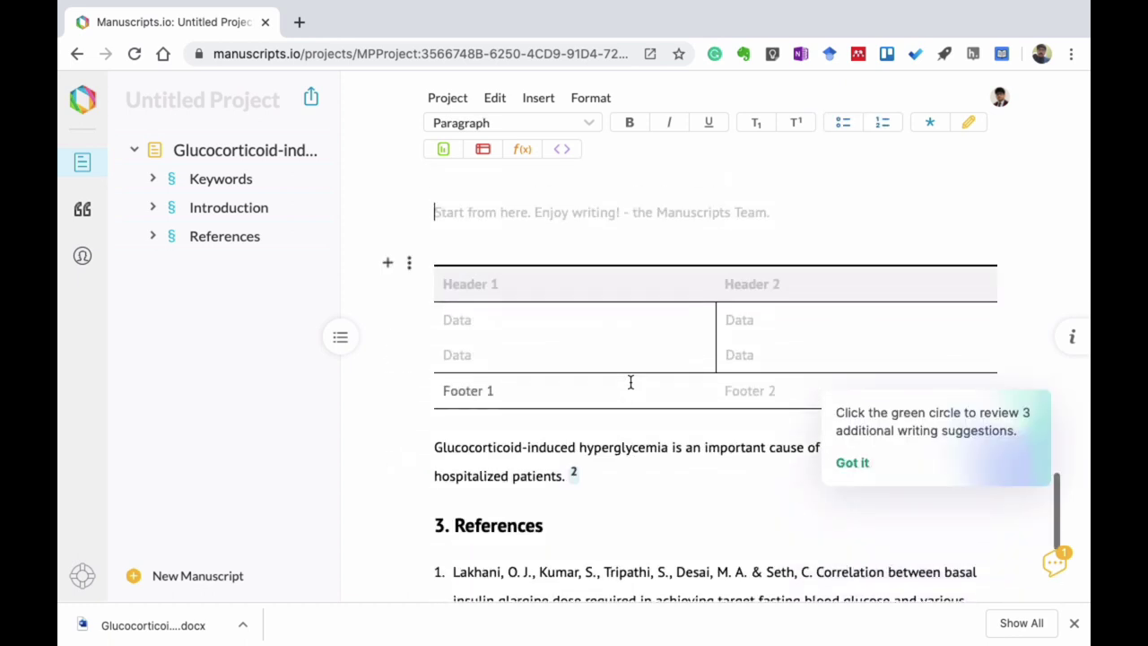
scroll(754, 322, up, 3)
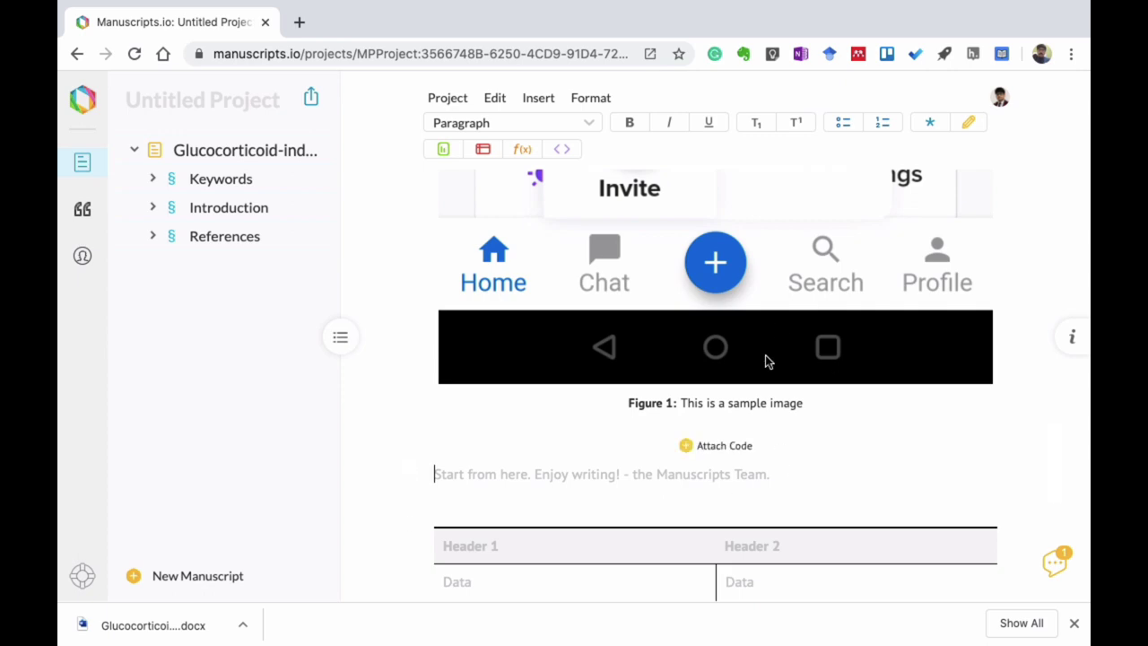
scroll(766, 359, up, 3)
click(453, 101)
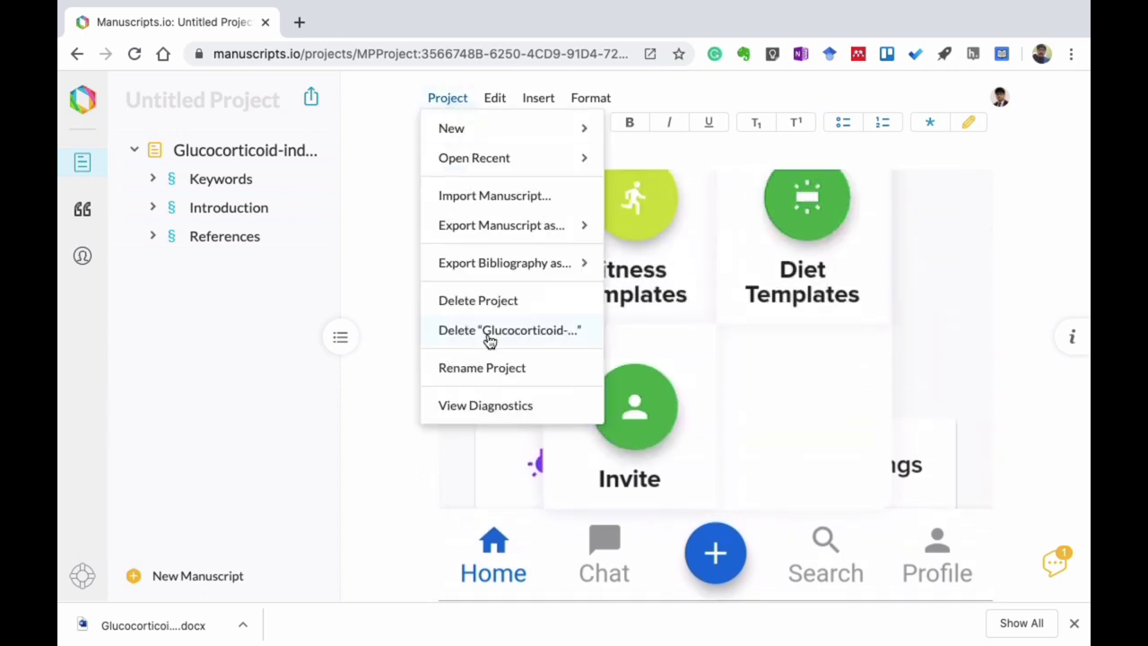
mouse_move(489, 225)
click(701, 261)
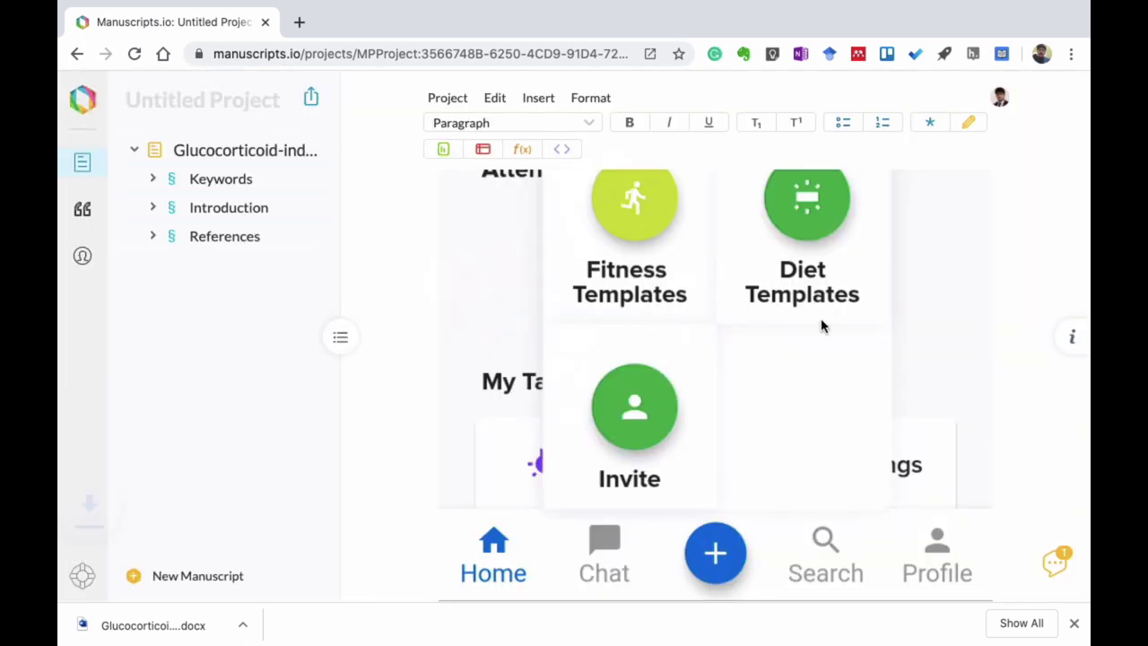
Step: Open the newly downloaded .docx file in Word and switch its window to full screen
click(240, 625)
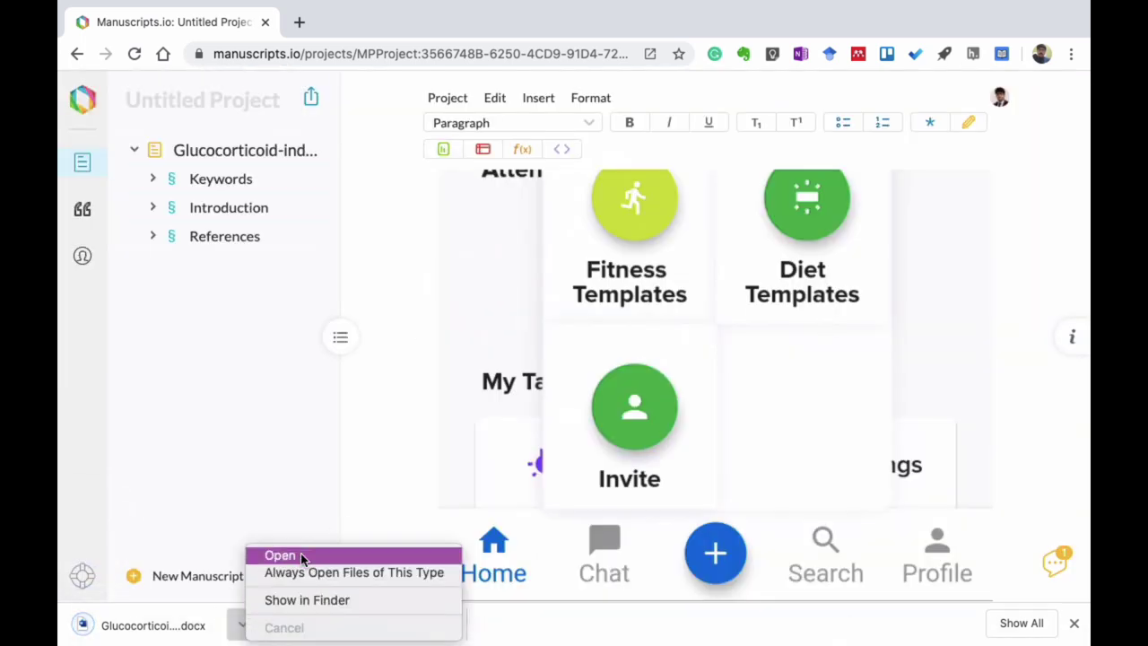
click(300, 554)
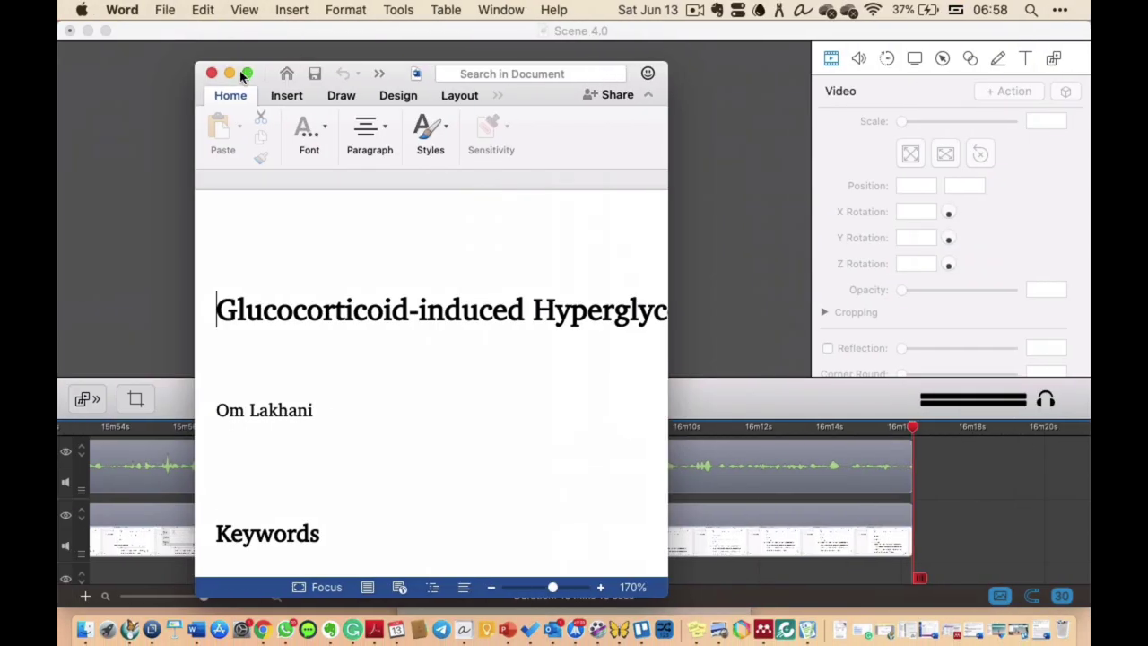
click(247, 74)
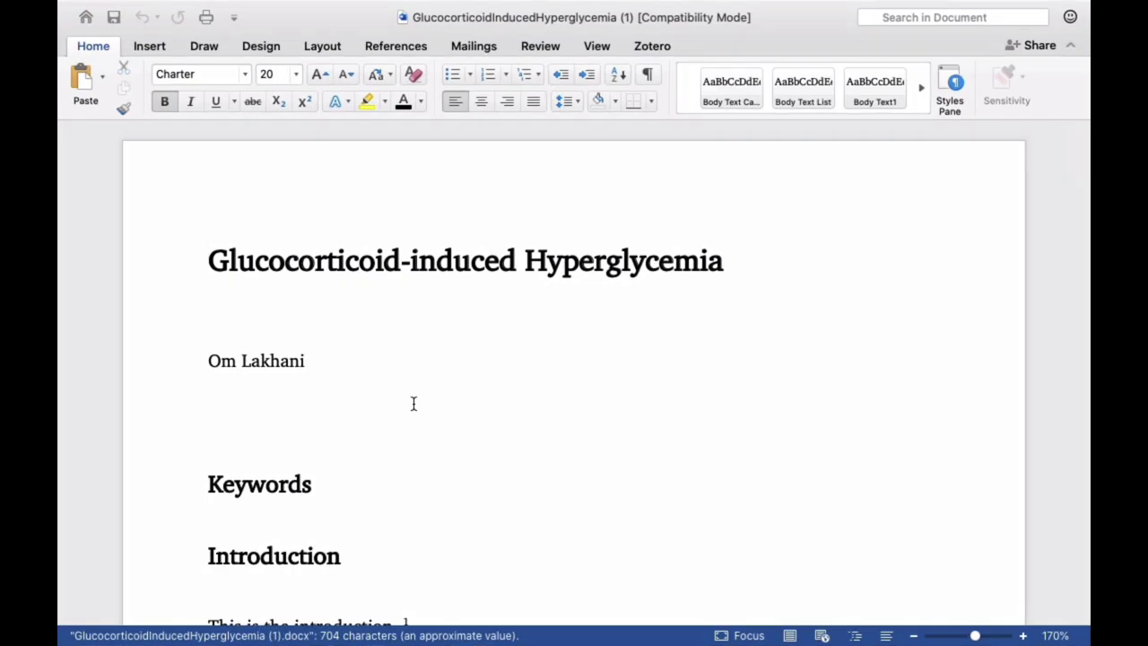
Step: Review the exported document's headings, figure, figure caption, table and reference list
scroll(414, 404, down, 5)
scroll(414, 404, up, 2)
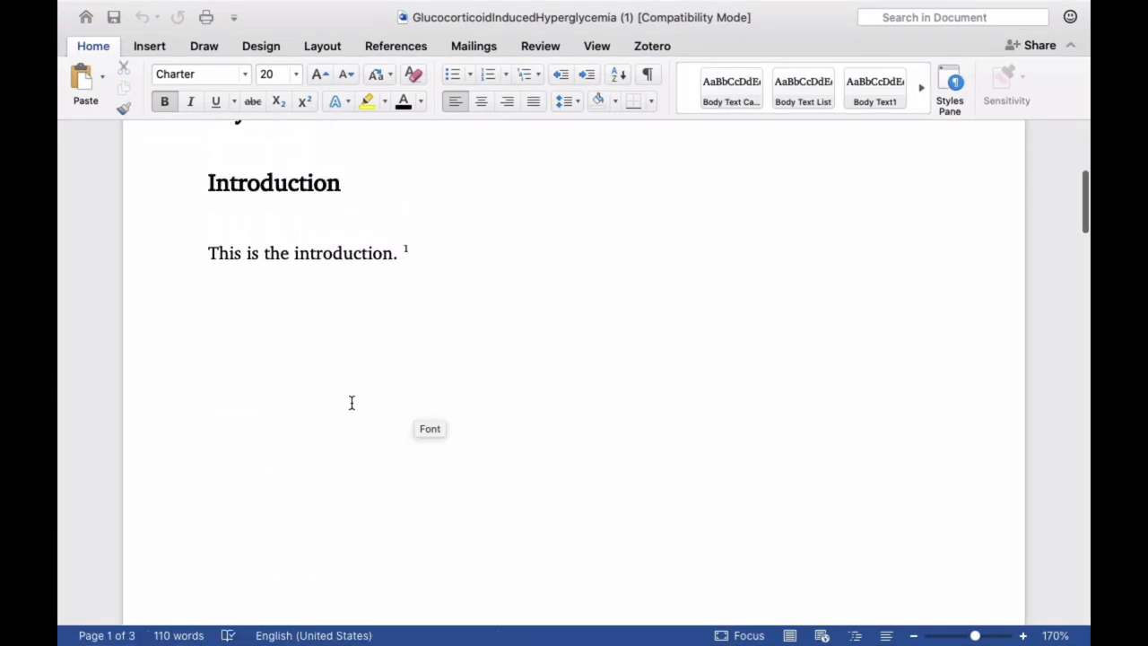
scroll(352, 402, down, 6)
scroll(351, 402, up, 3)
scroll(352, 403, down, 3)
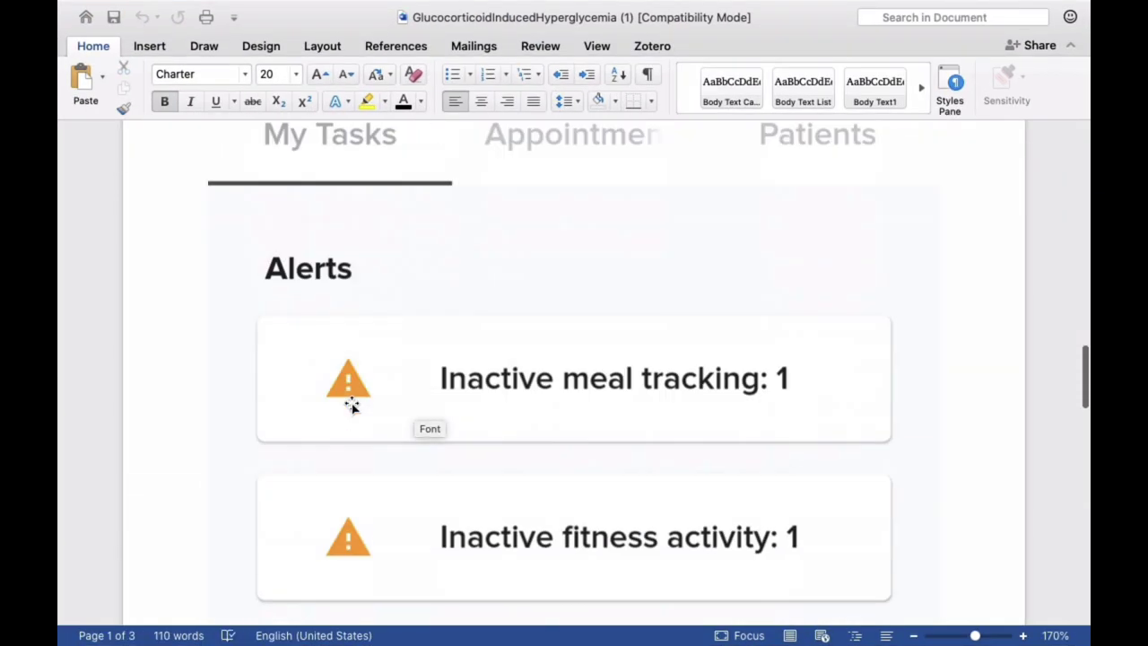
scroll(352, 404, down, 10)
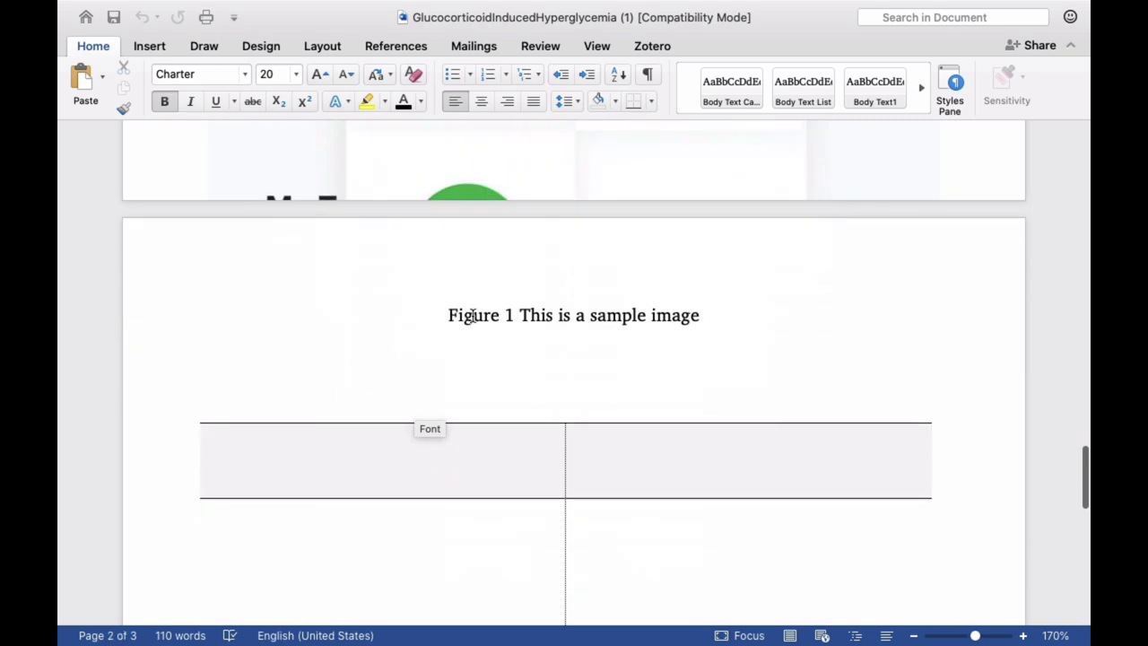
scroll(661, 307, down, 10)
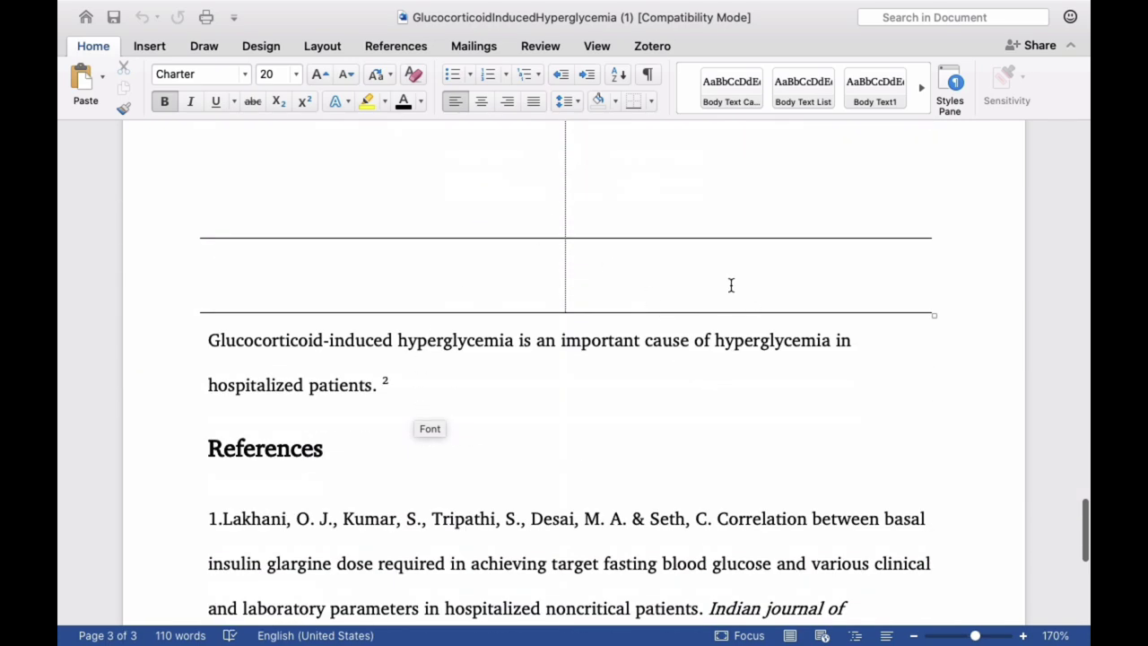
scroll(731, 285, up, 5)
scroll(731, 285, down, 12)
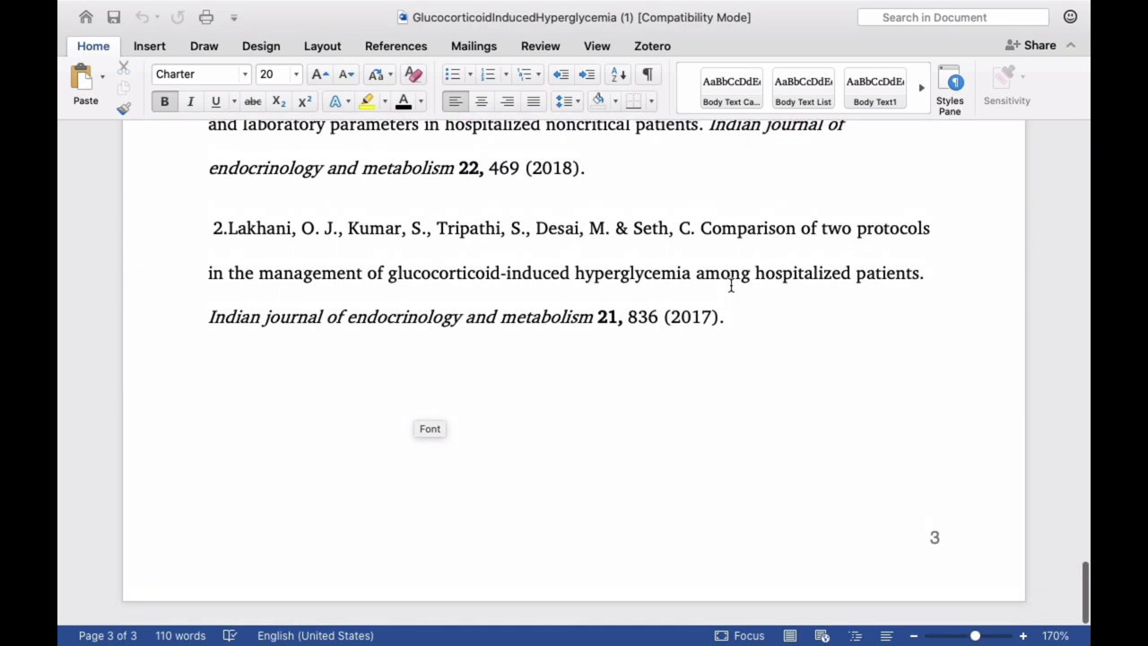
scroll(731, 285, up, 15)
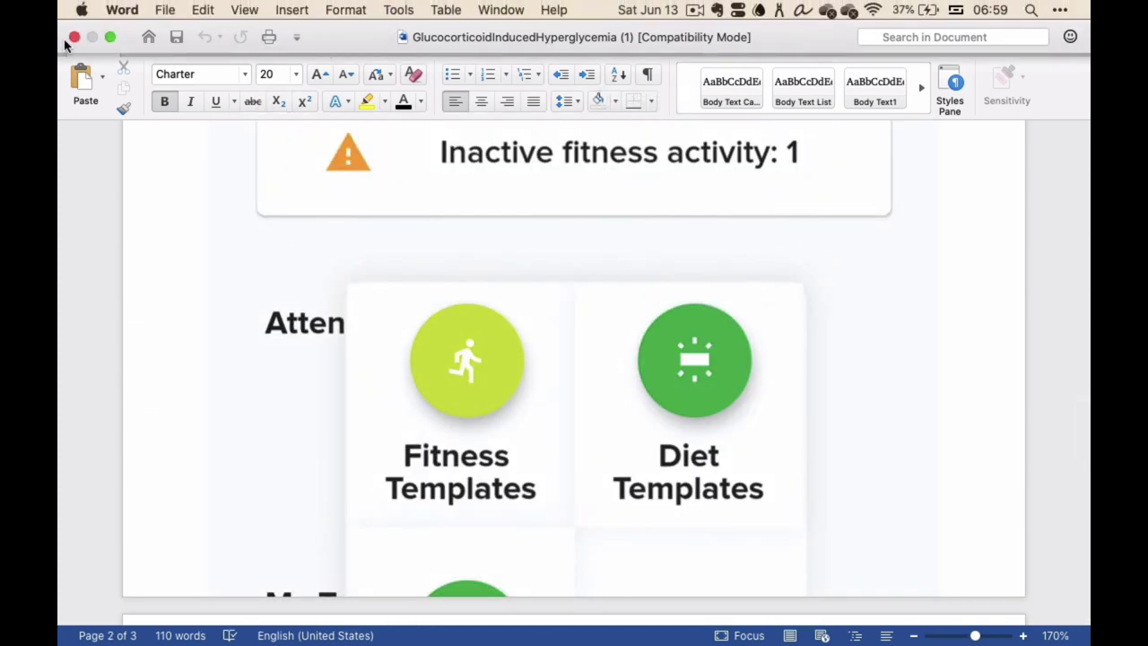
scroll(362, 385, up, 10)
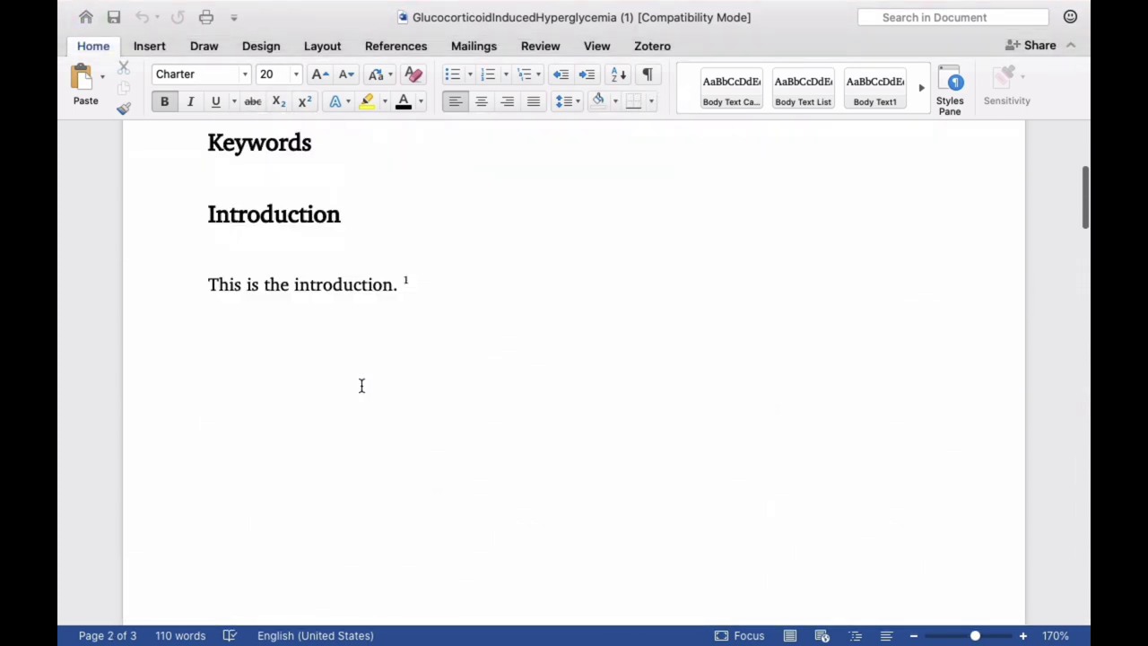
scroll(361, 386, down, 10)
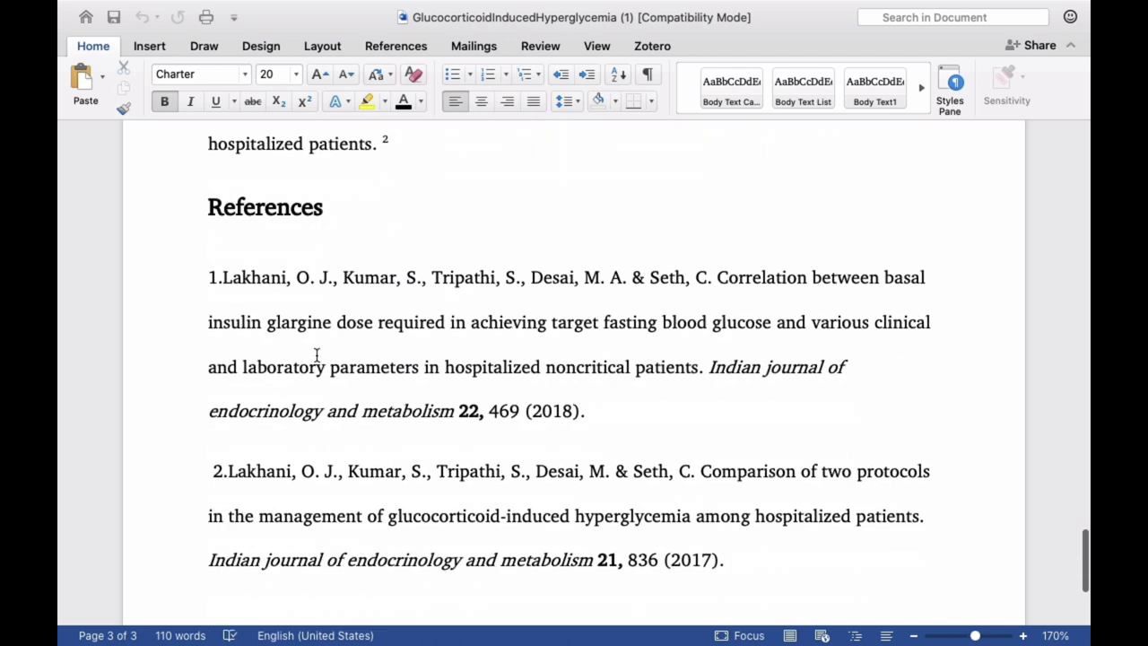
Step: Highlight the first entry in the exported document's reference list, look back at the table above, and close the document
scroll(318, 290, up, 1)
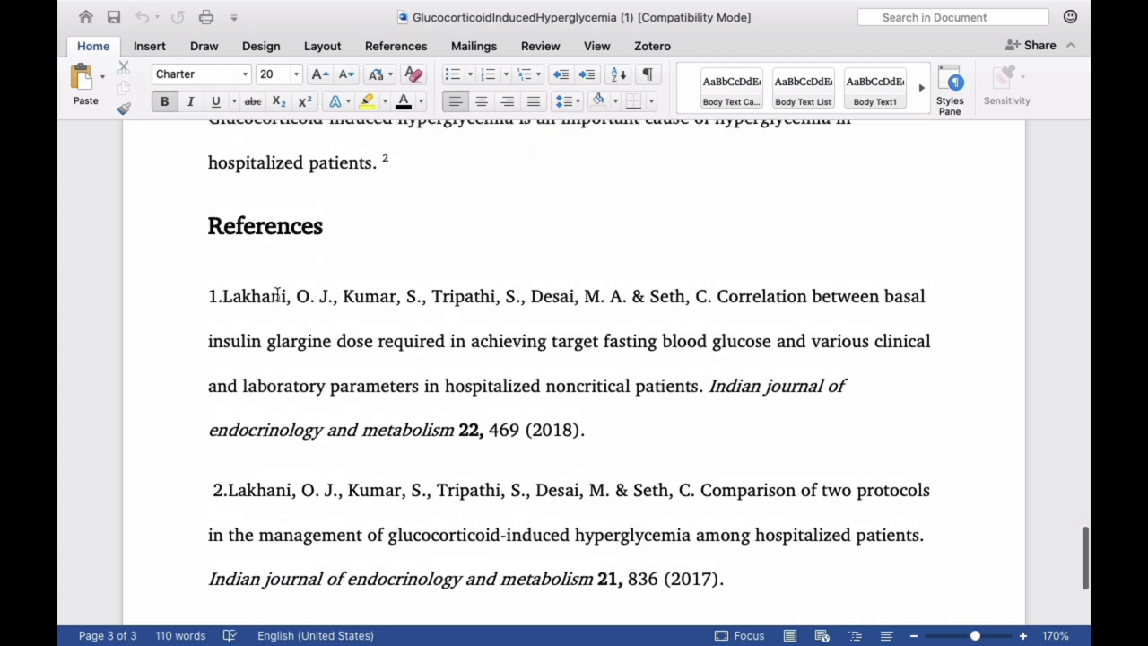
click(504, 339)
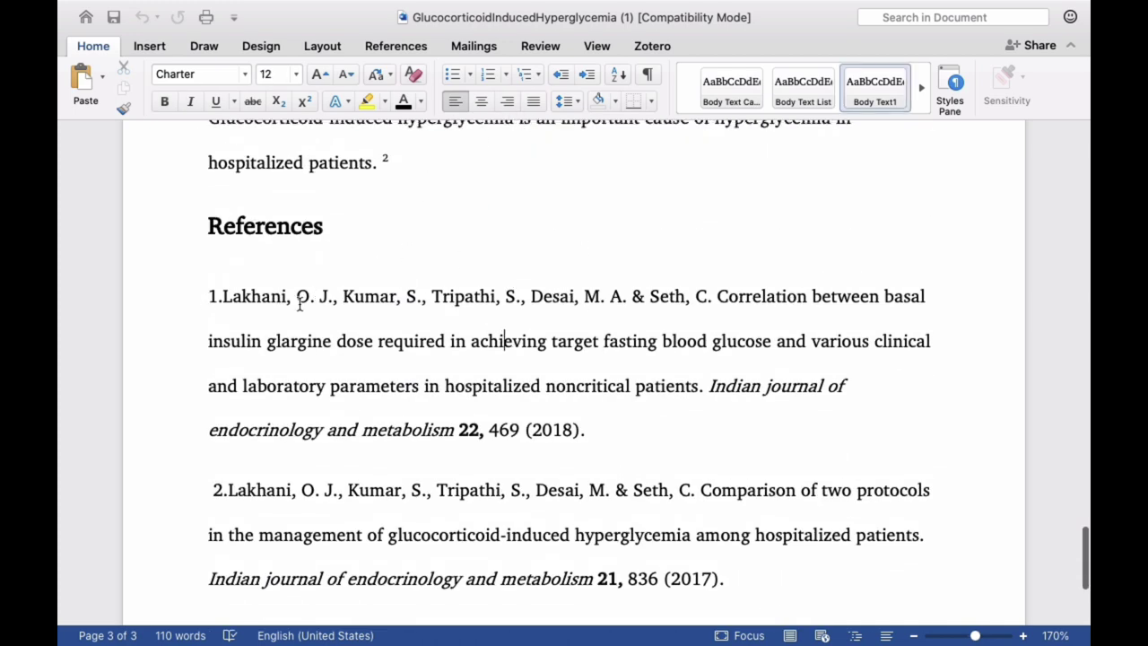
drag(213, 297, 588, 430)
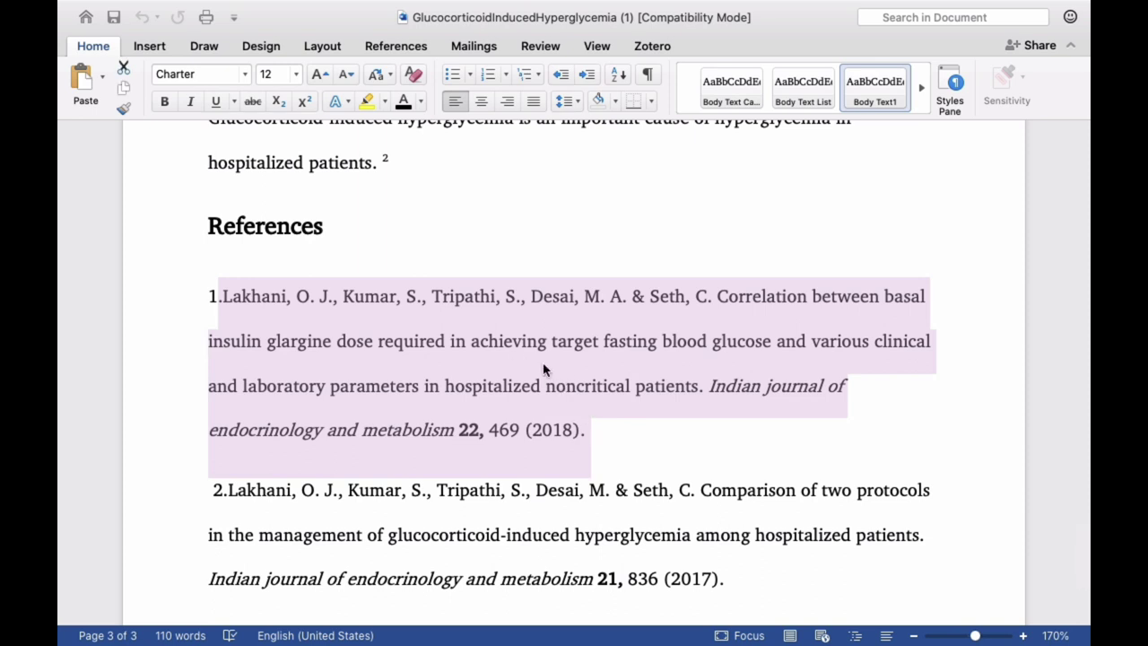
scroll(467, 513, up, 3)
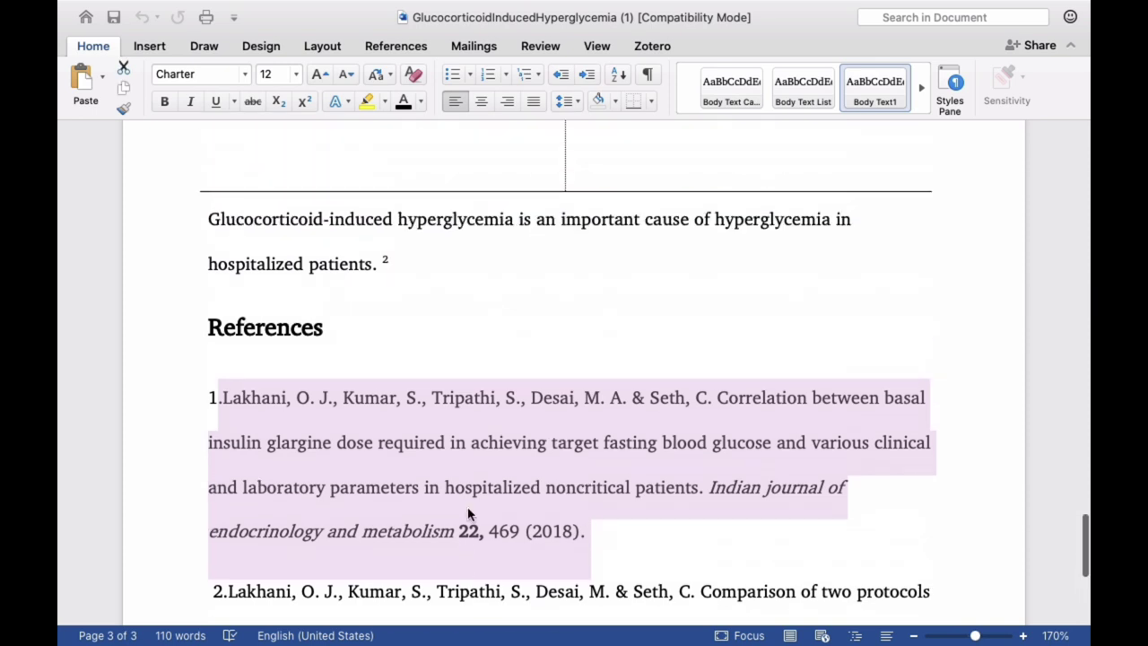
scroll(467, 513, up, 4)
mouse_move(81, 7)
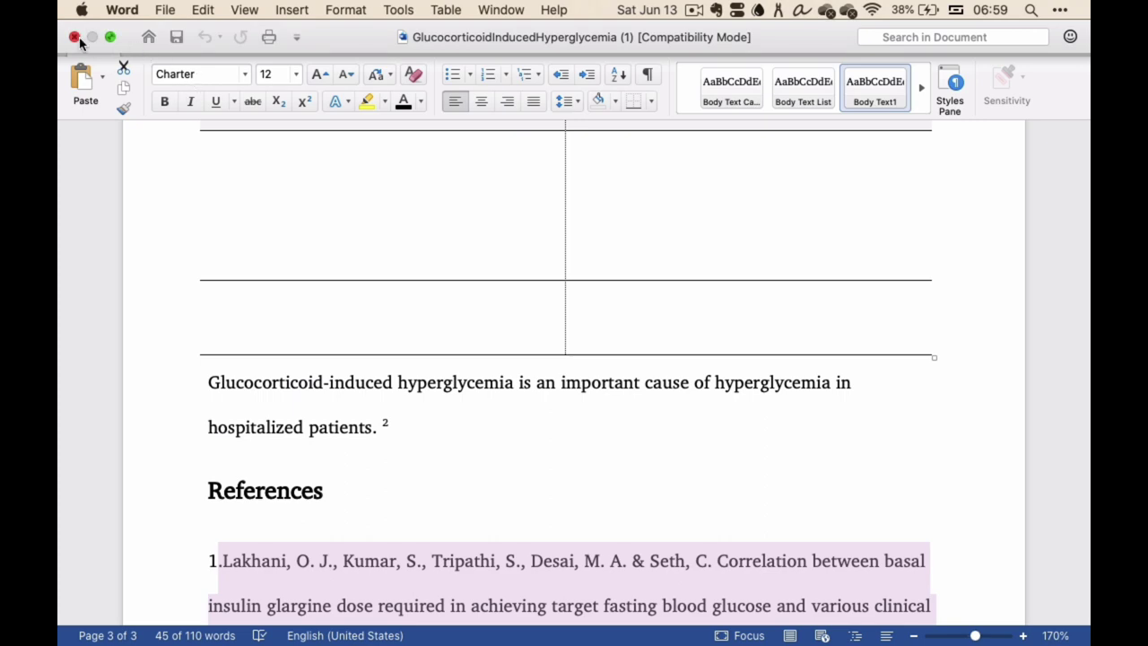
click(79, 41)
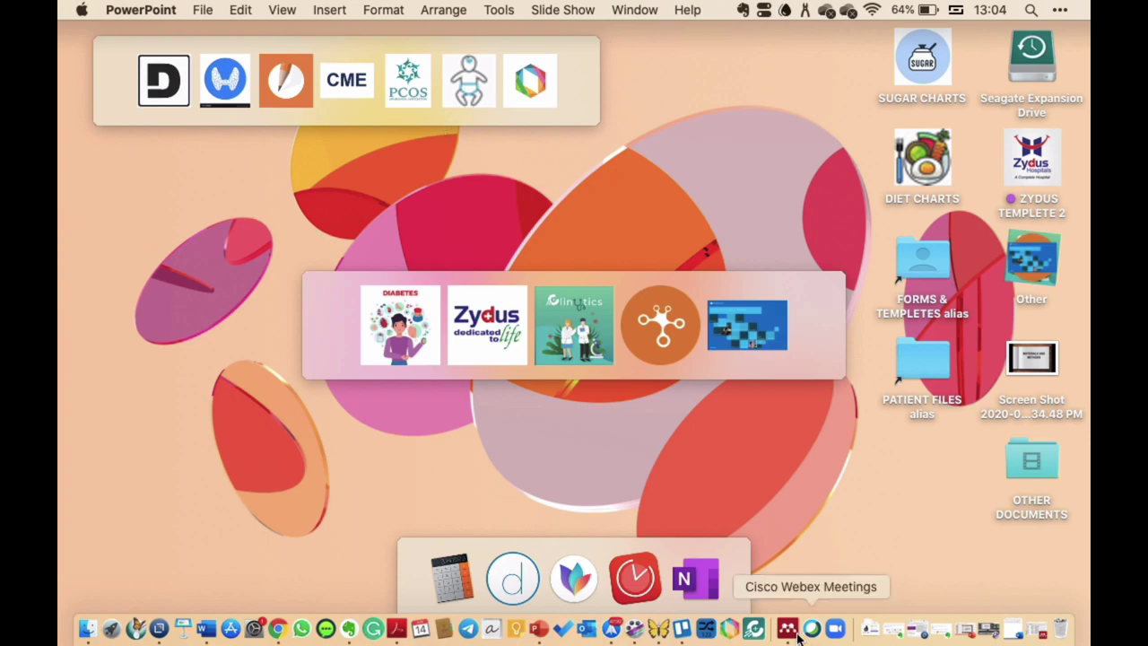
Step: Switch to Chrome, close the Web Importer over the journal article, and take the browser window out of full screen
click(277, 629)
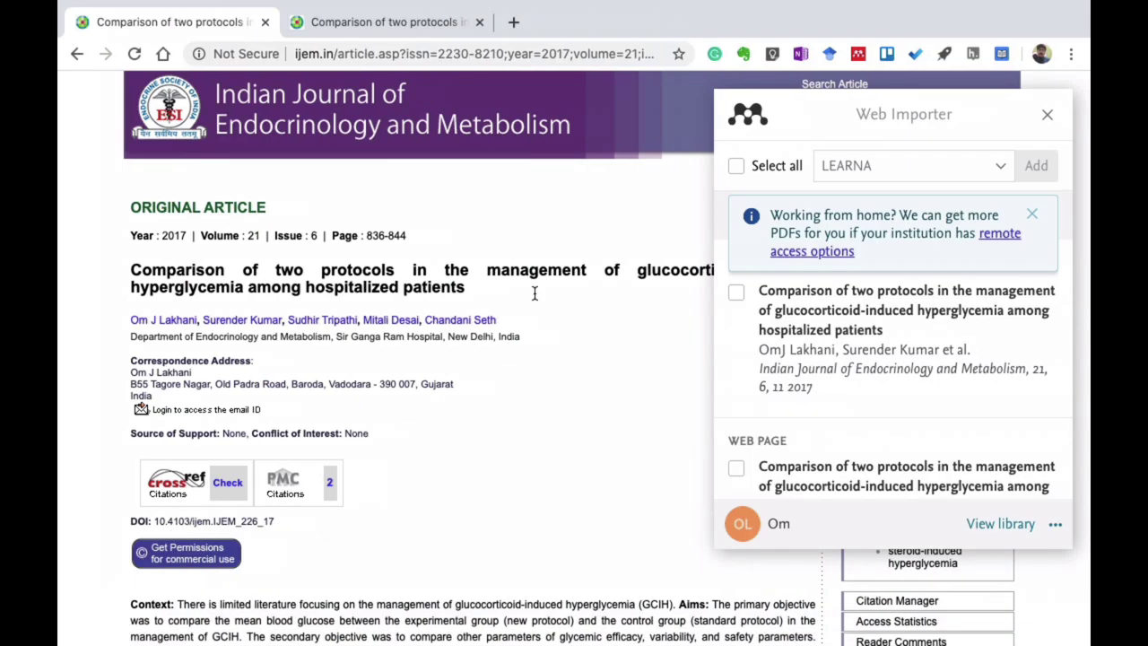
click(1046, 115)
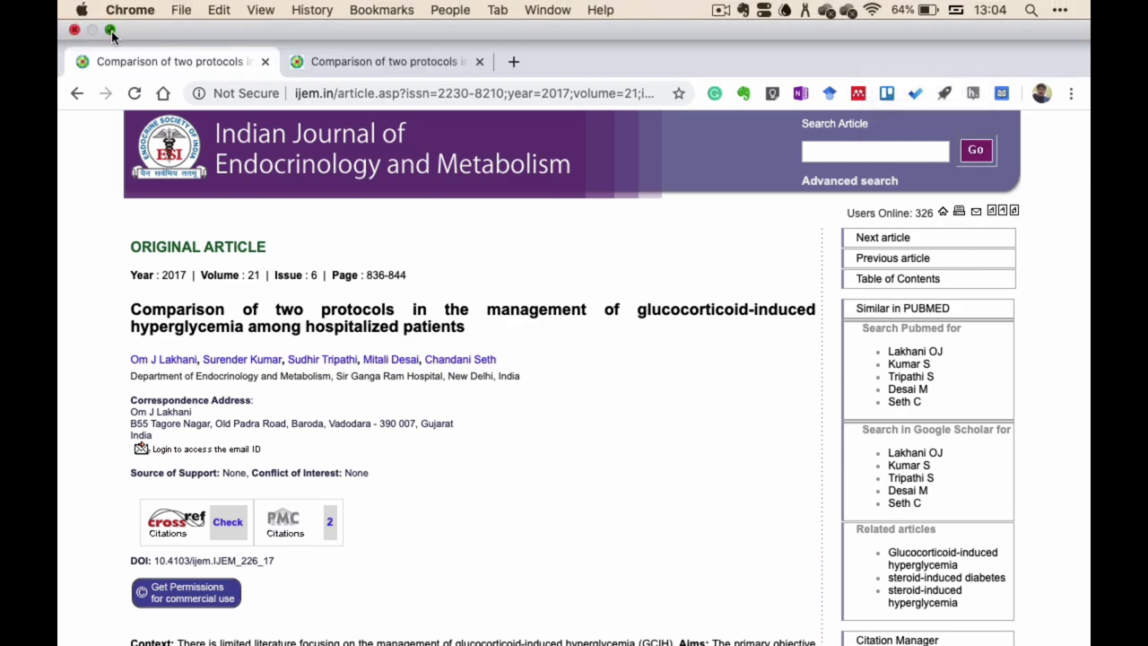
click(113, 41)
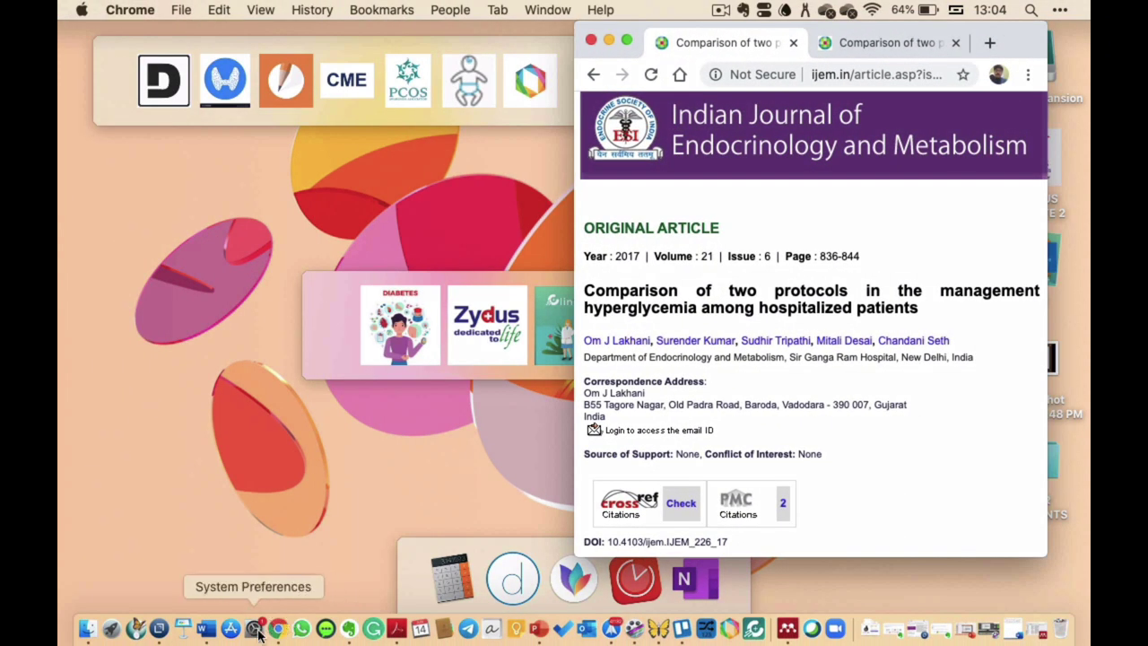
Step: Switch to the blank Word document, view its Mendeley citation tools in full screen, and return to a normal window
click(205, 632)
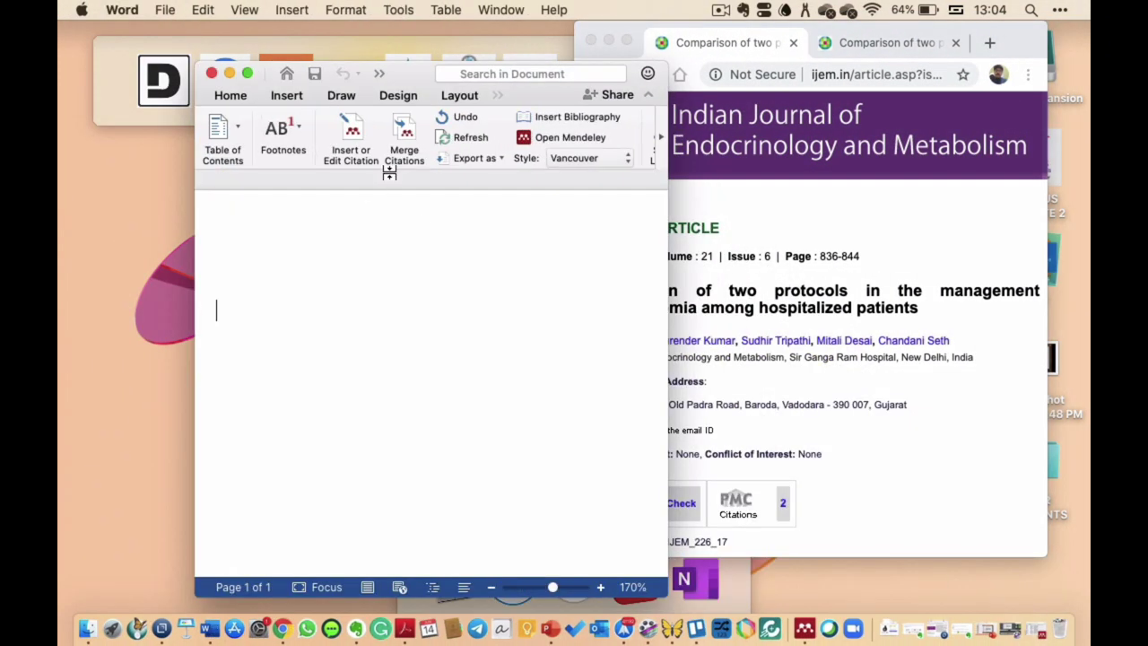
click(246, 72)
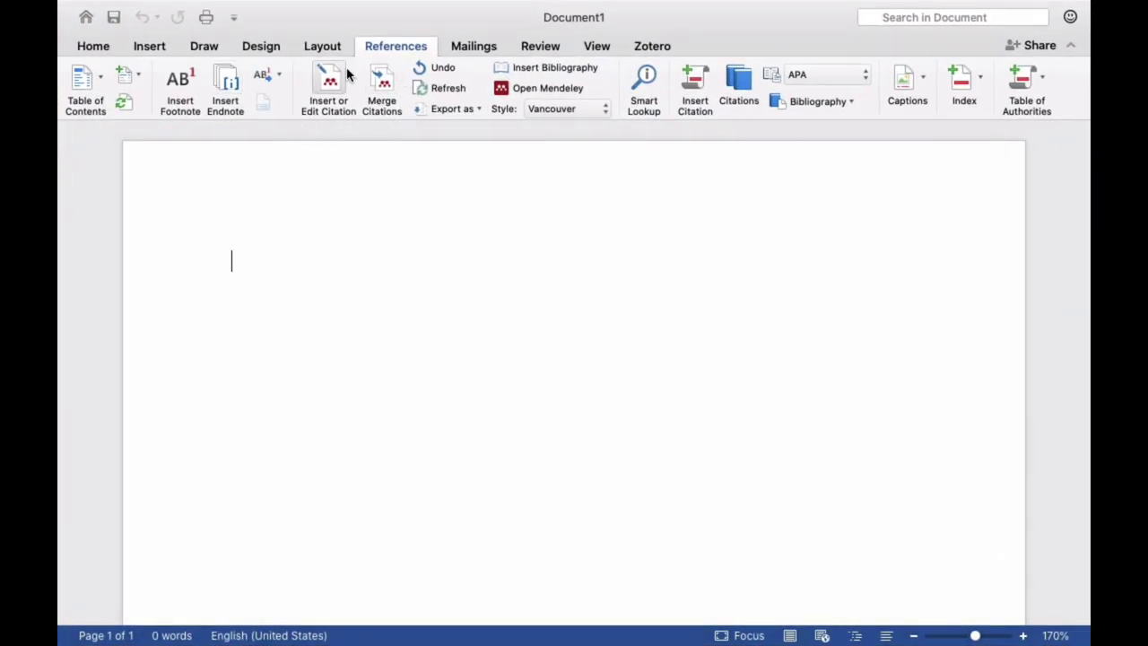
mouse_move(157, 5)
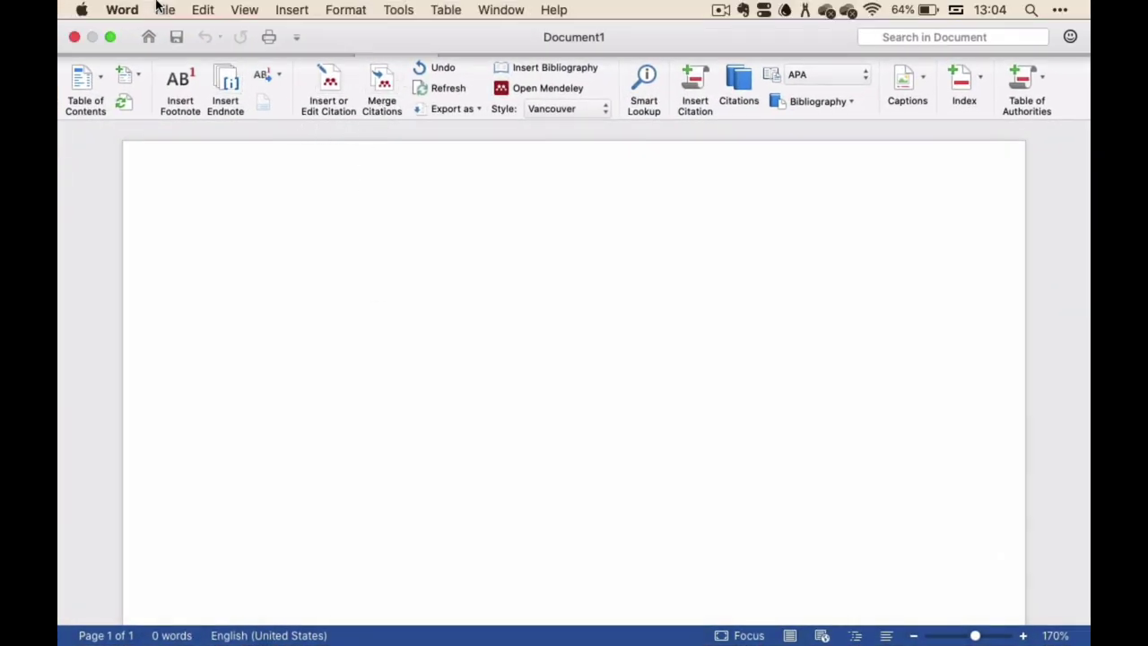
click(110, 37)
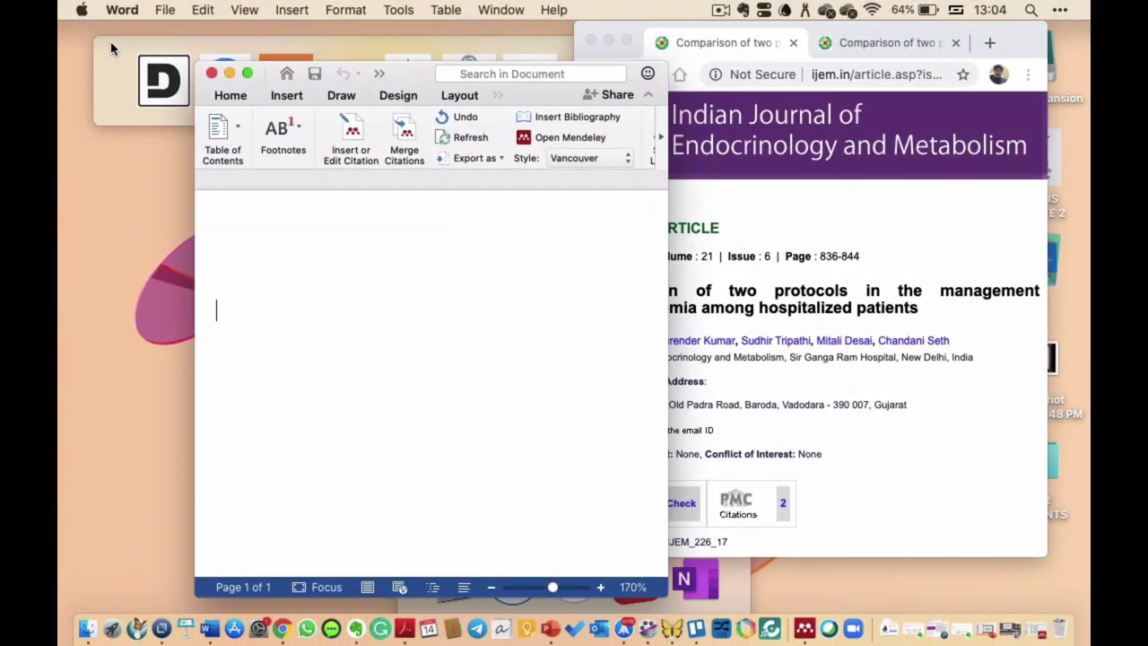
Step: Return to Chrome in full screen, open the Mendeley Web Importer, select the detected article reference, and disable adding PDFs
click(626, 40)
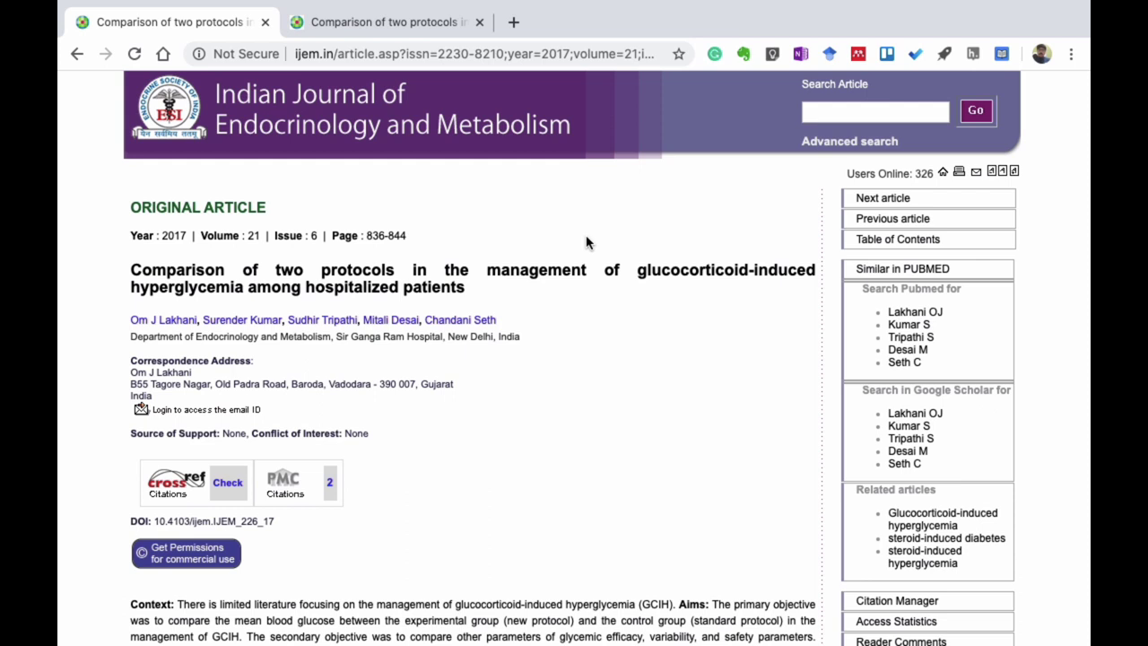
click(857, 56)
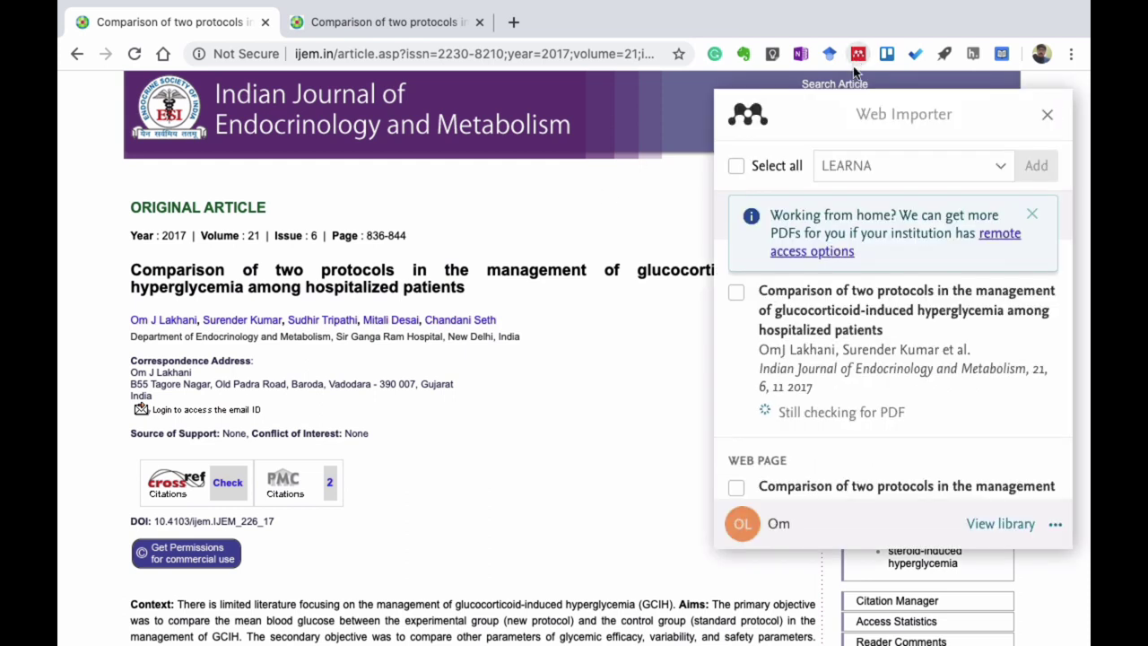
scroll(857, 305, down, 1)
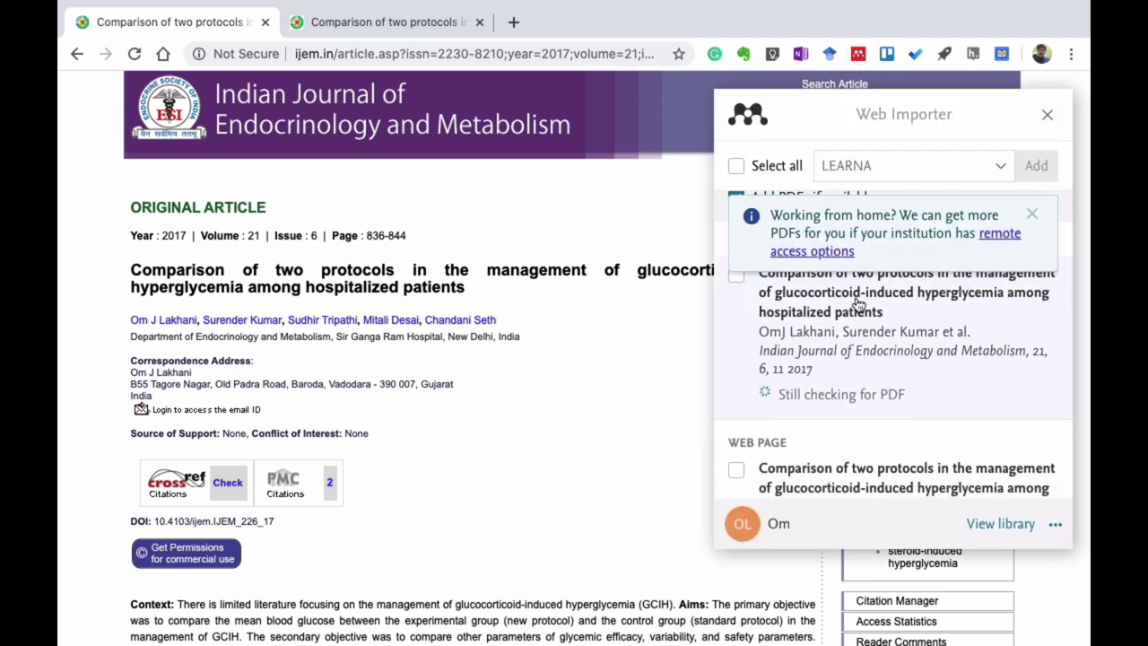
click(1031, 215)
scroll(903, 300, down, 1)
scroll(871, 261, up, 2)
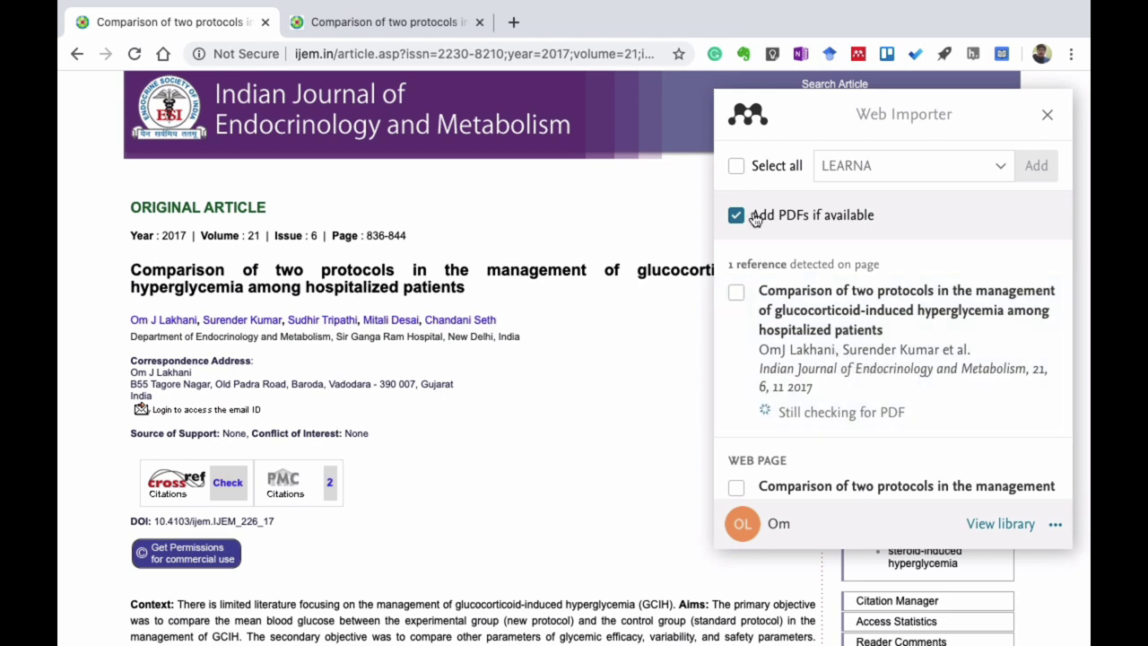
scroll(877, 332, down, 1)
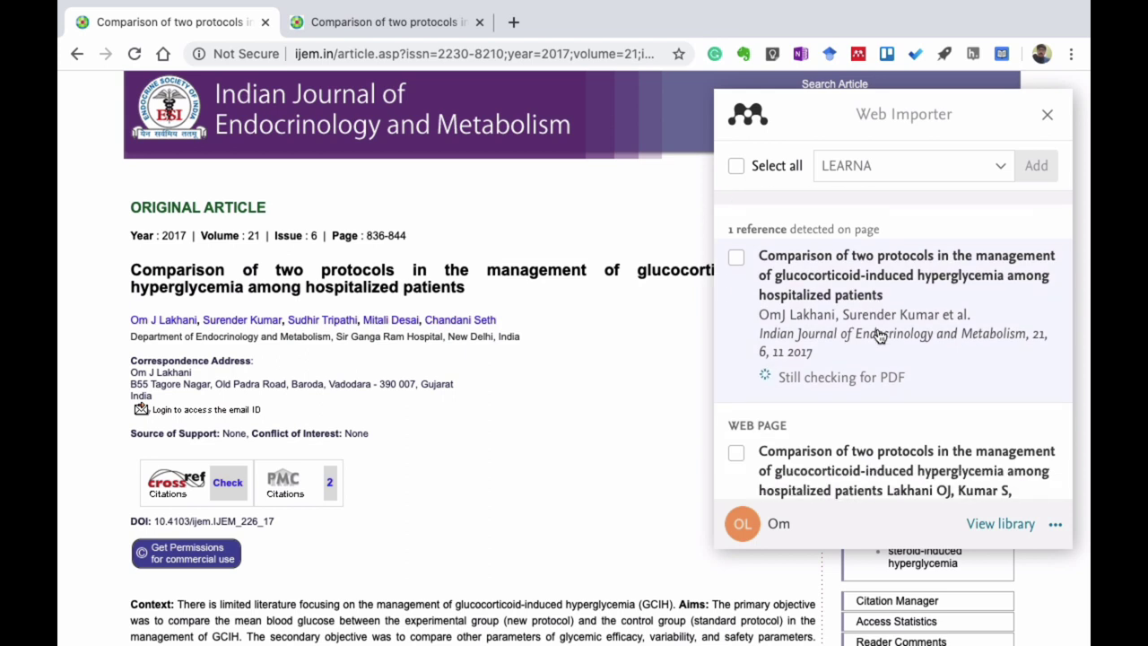
click(737, 259)
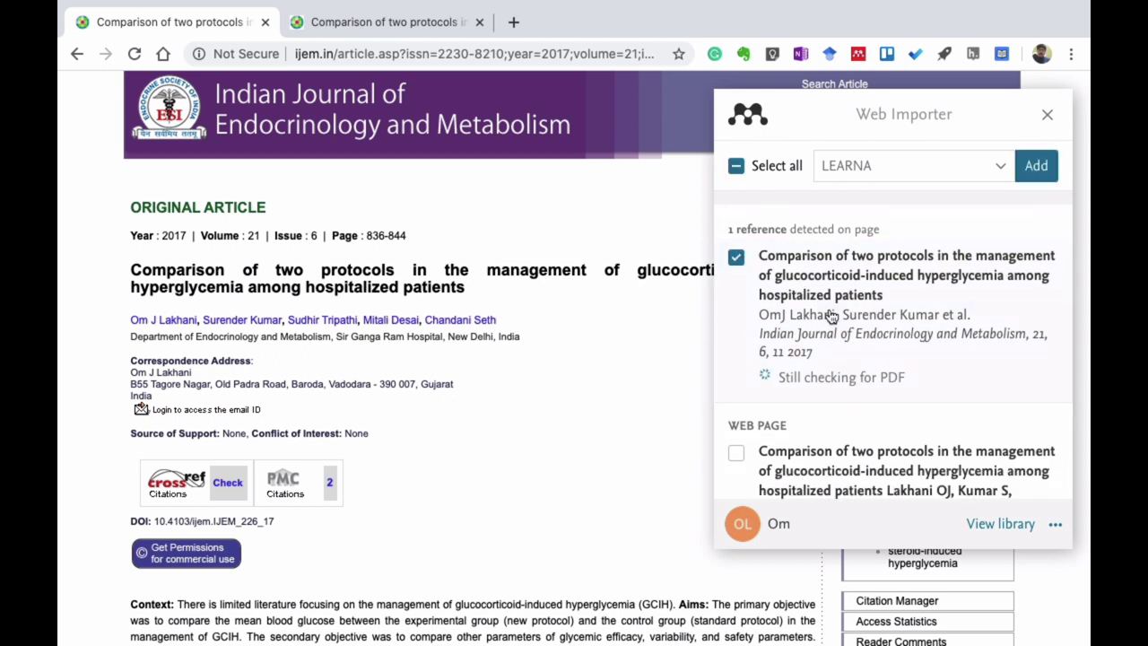
scroll(830, 314, up, 1)
click(734, 217)
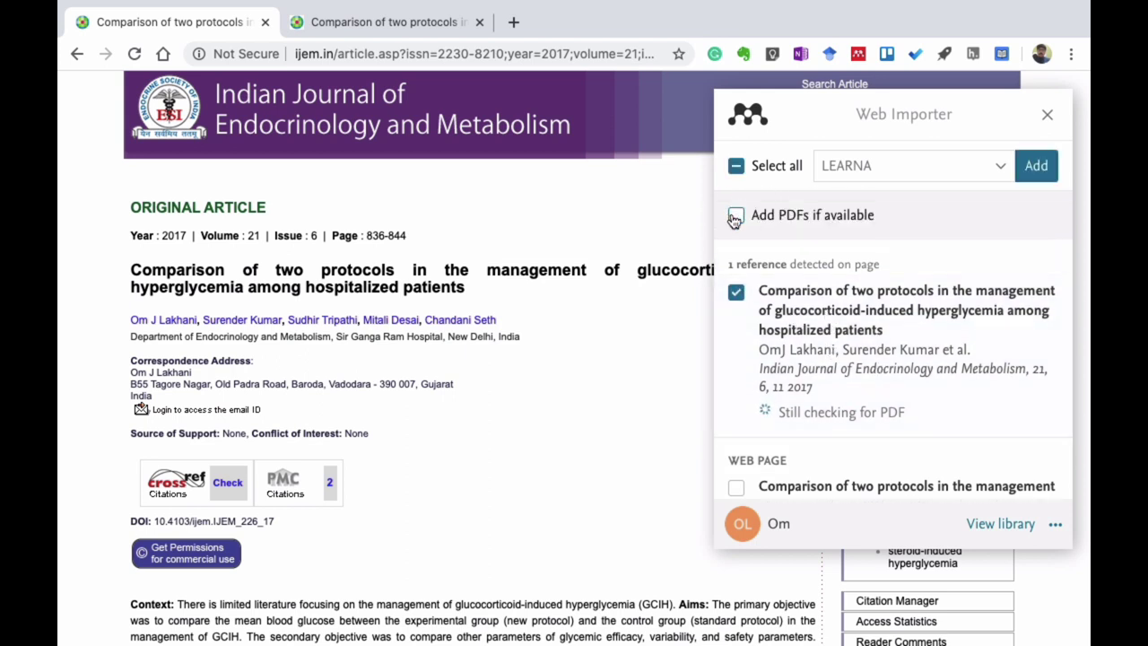
Step: Change the import destination to the MY PUBLICATIONS 2020 collection only and add the selected reference
click(873, 175)
scroll(848, 323, down, 3)
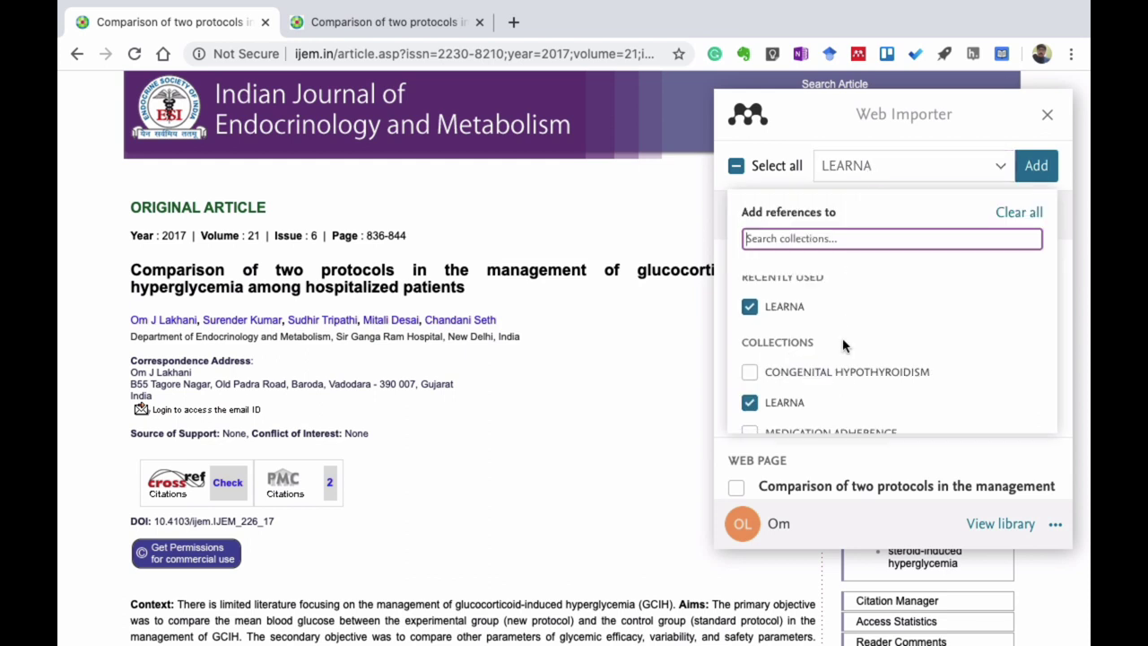
scroll(846, 358, up, 3)
click(751, 314)
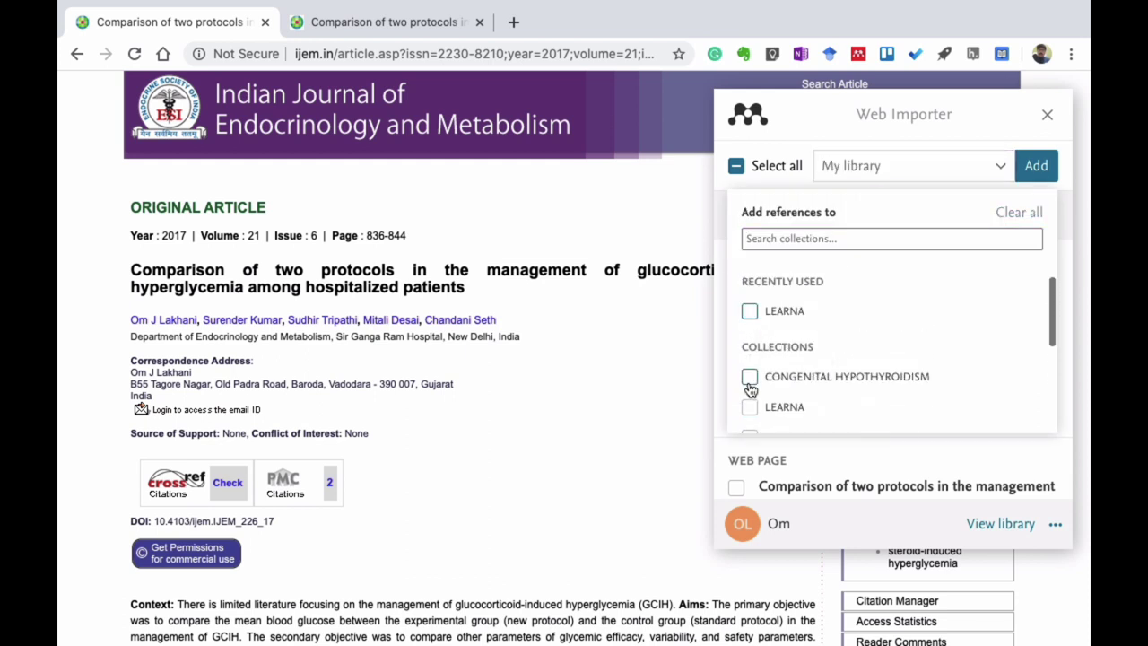
scroll(761, 399, down, 5)
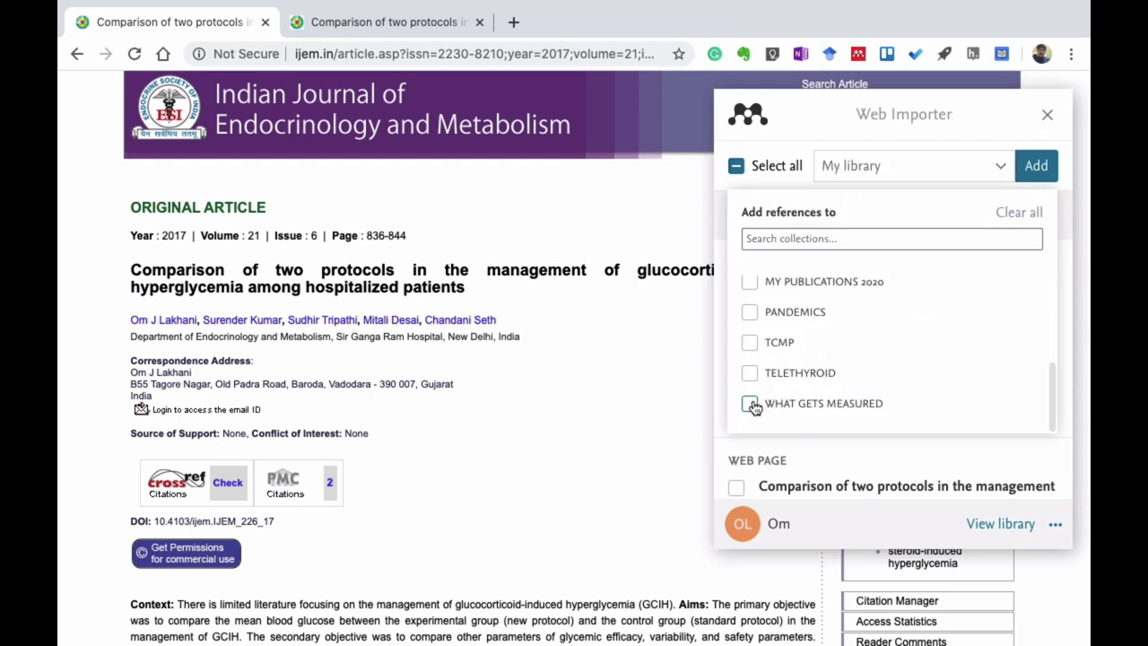
scroll(760, 395, up, 5)
click(750, 358)
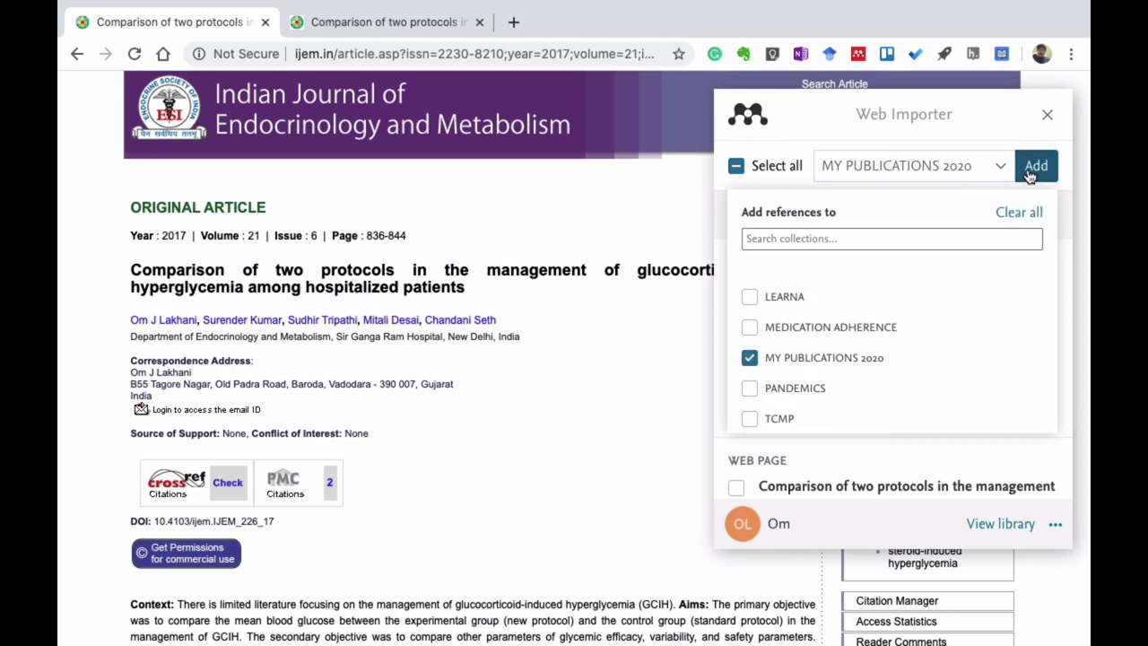
click(1030, 174)
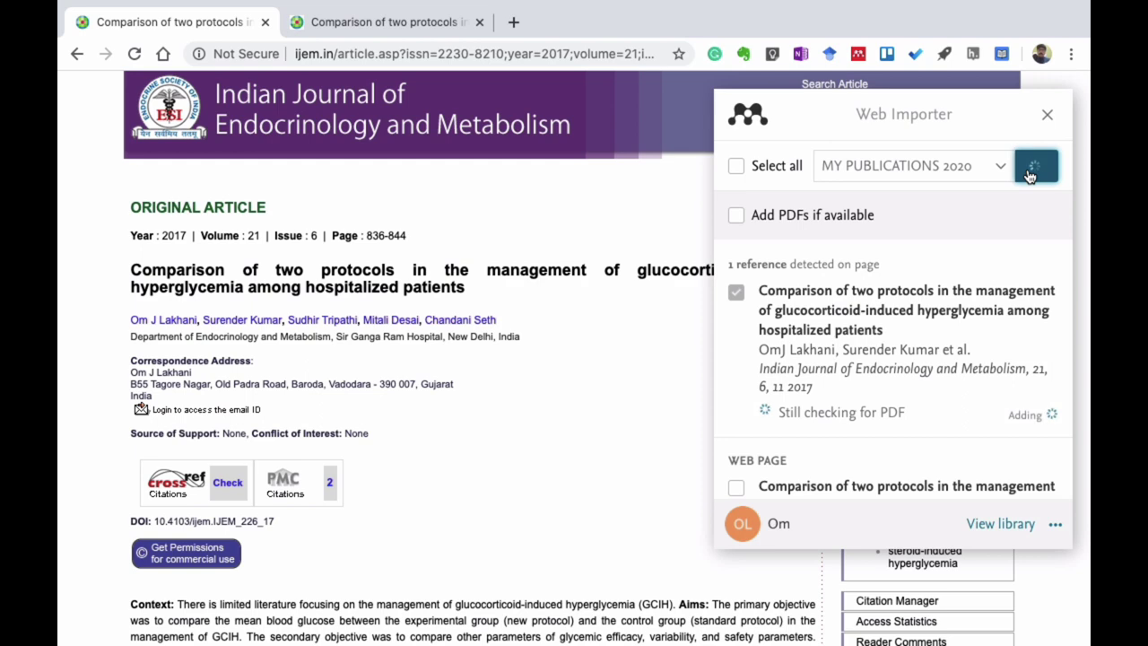
Step: Switch to Mendeley Desktop, open the MY PUBLICATIONS 2020 folder, and view the details of the glucocorticoid-induced hyperglycemia paper
mouse_move(528, 5)
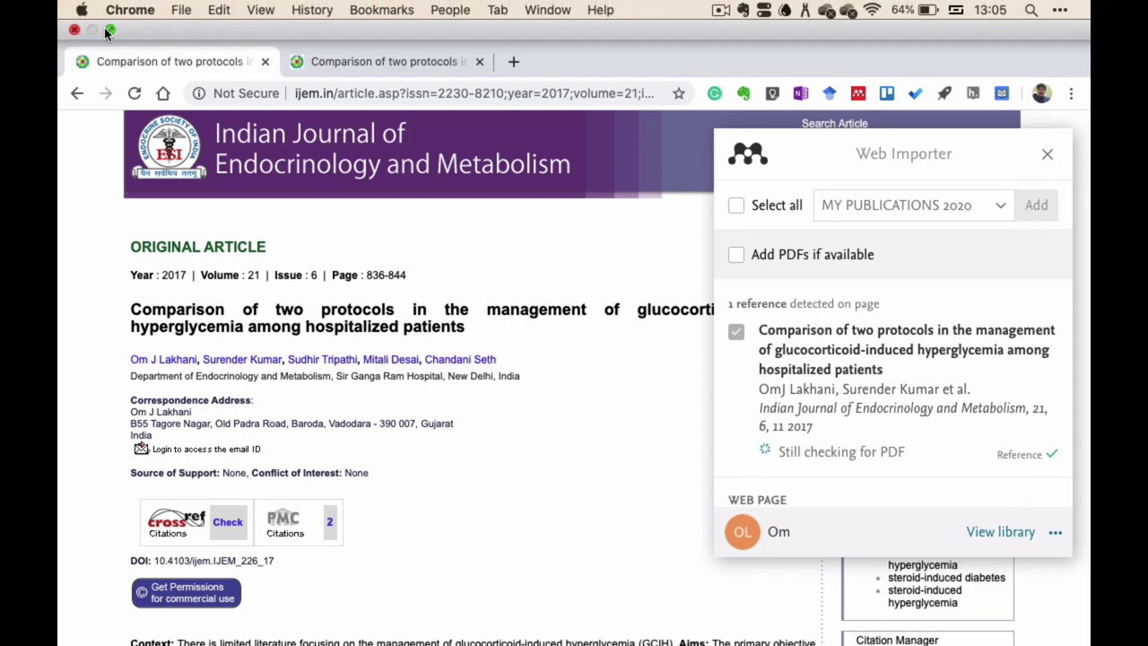
click(108, 31)
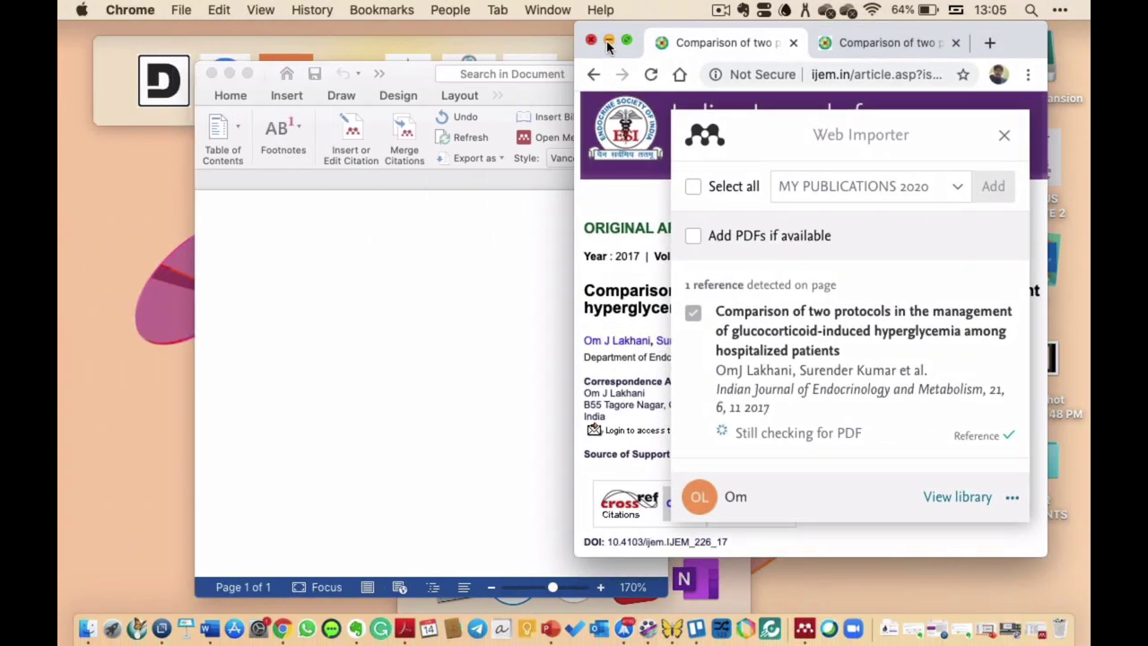
click(806, 629)
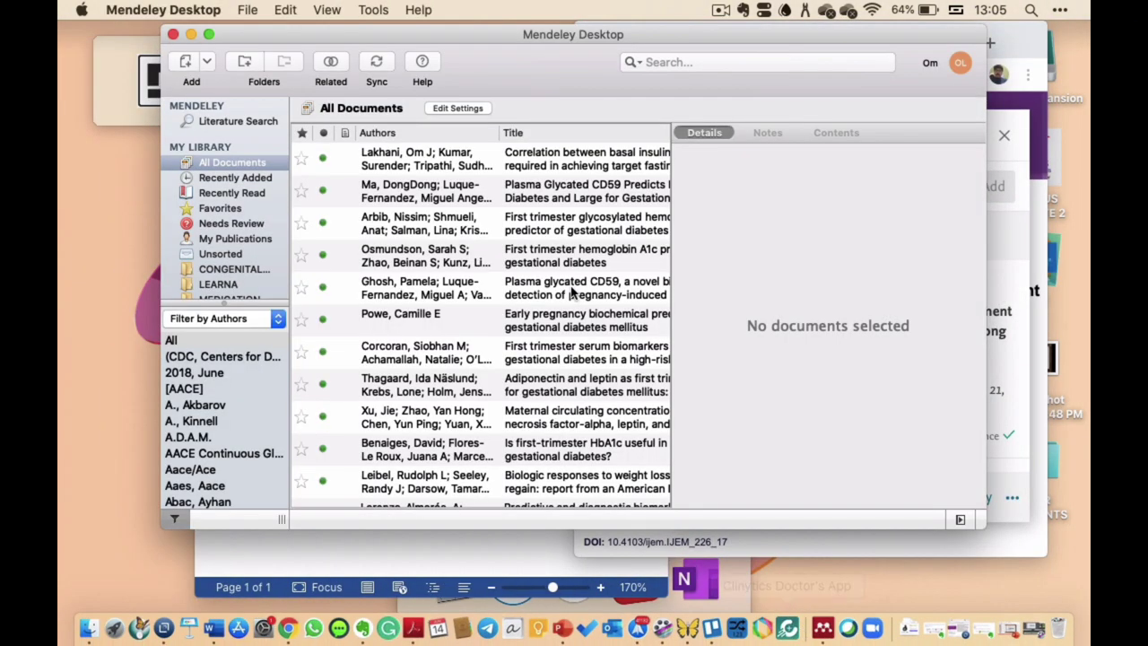
scroll(204, 248, down, 3)
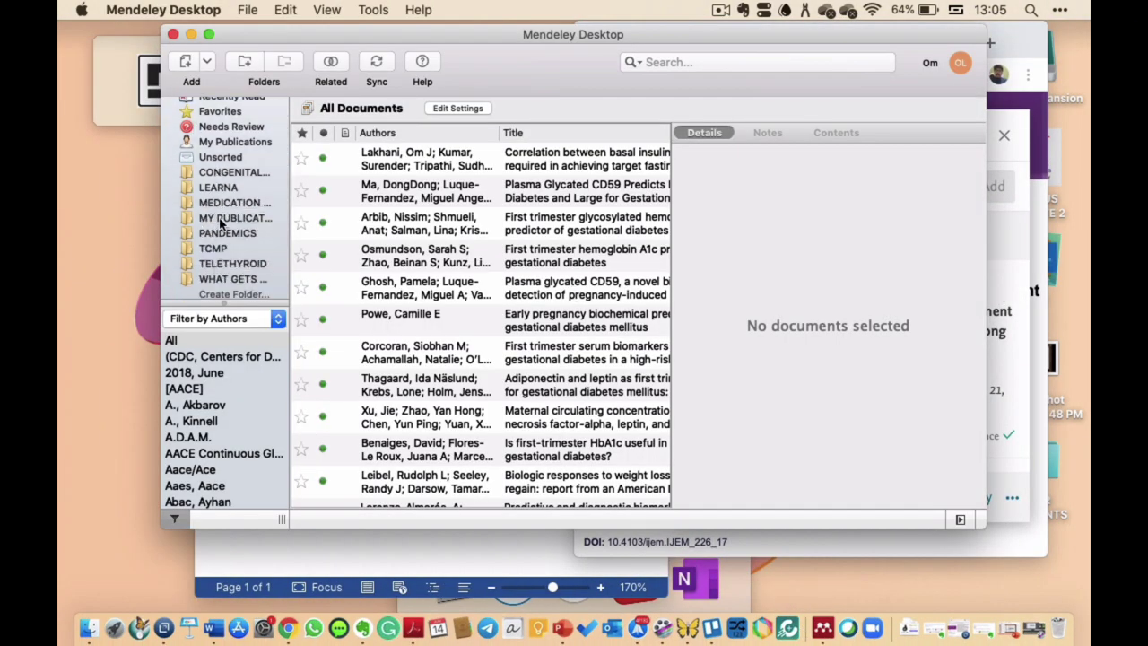
click(222, 220)
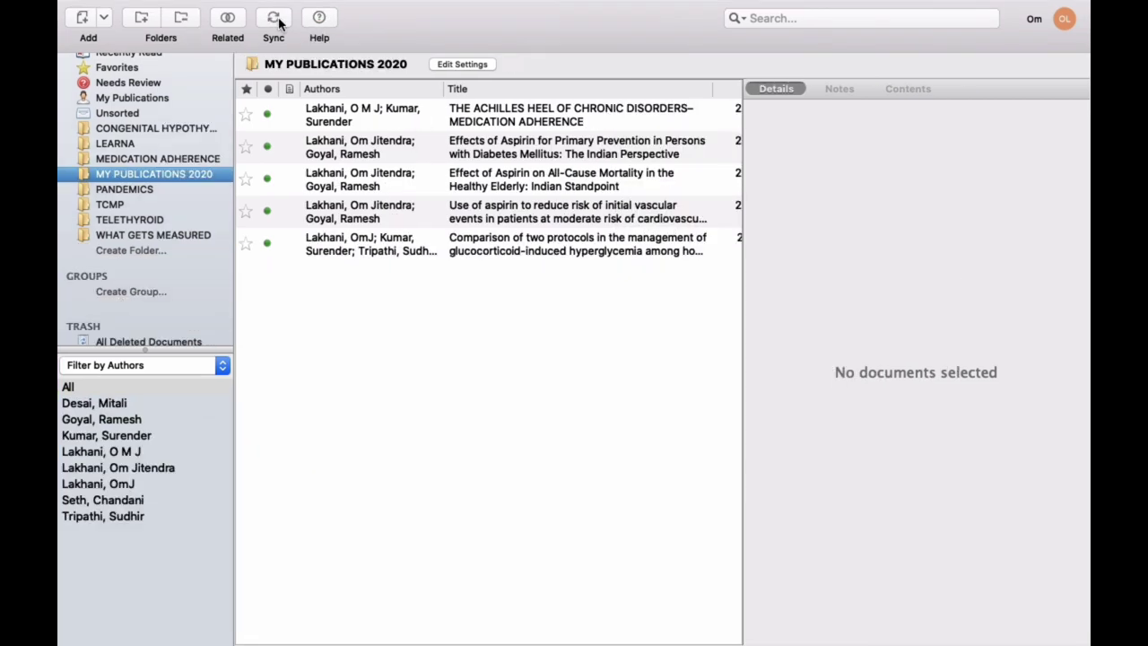
click(482, 252)
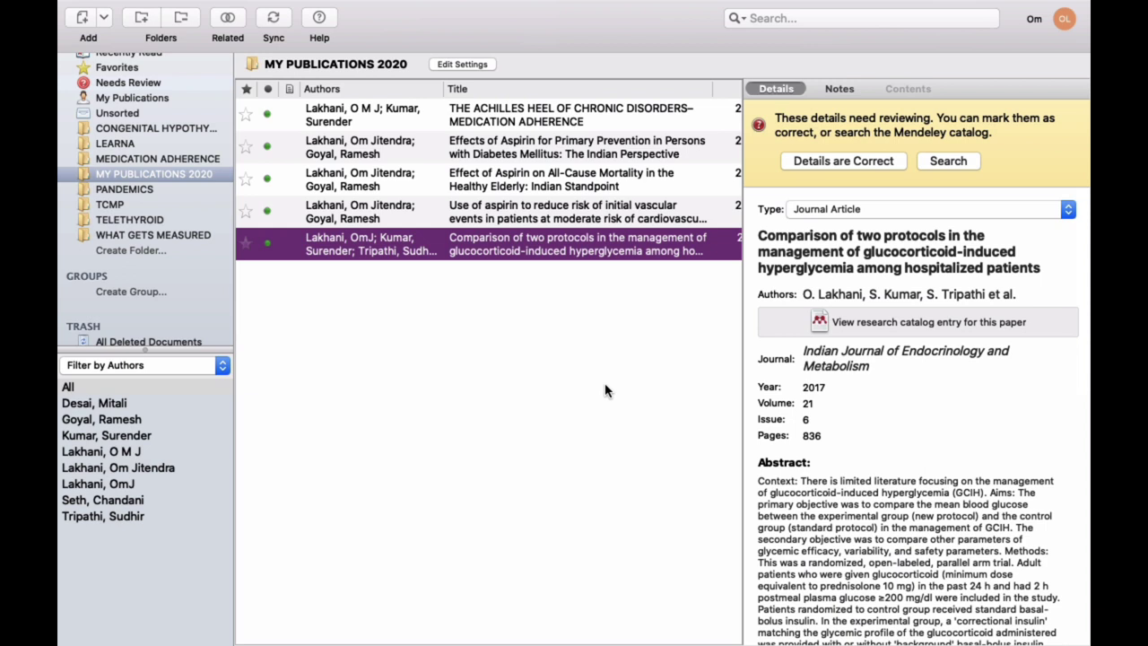
Step: Take Mendeley Desktop out of full screen, minimize it, and show the blank Word document in full screen
click(106, 31)
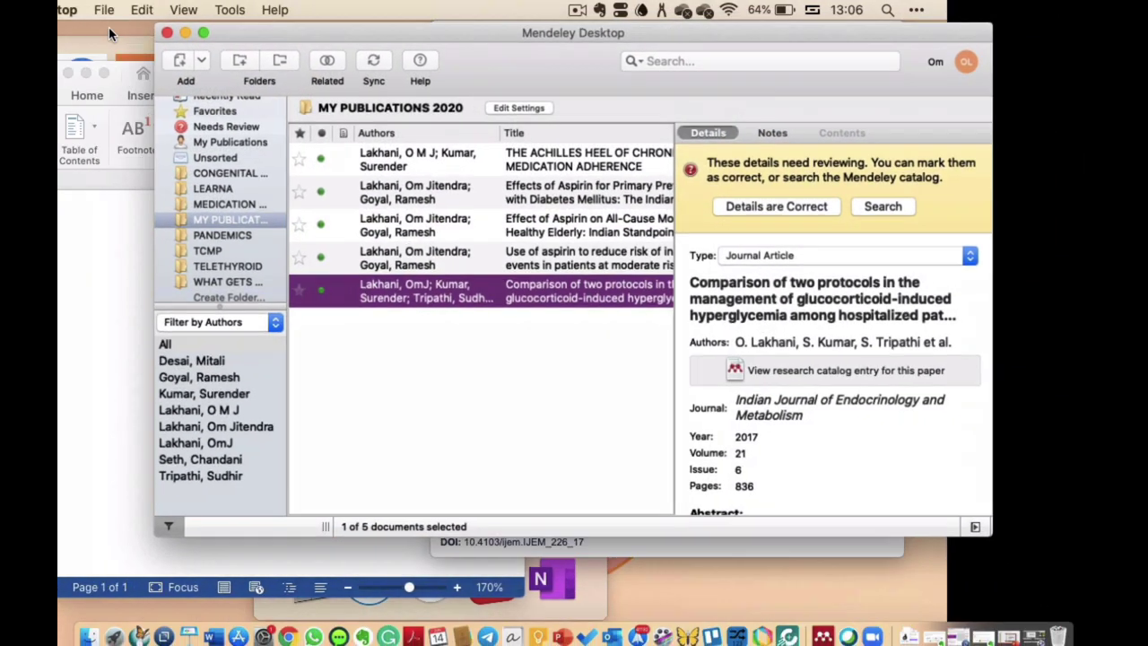
click(190, 34)
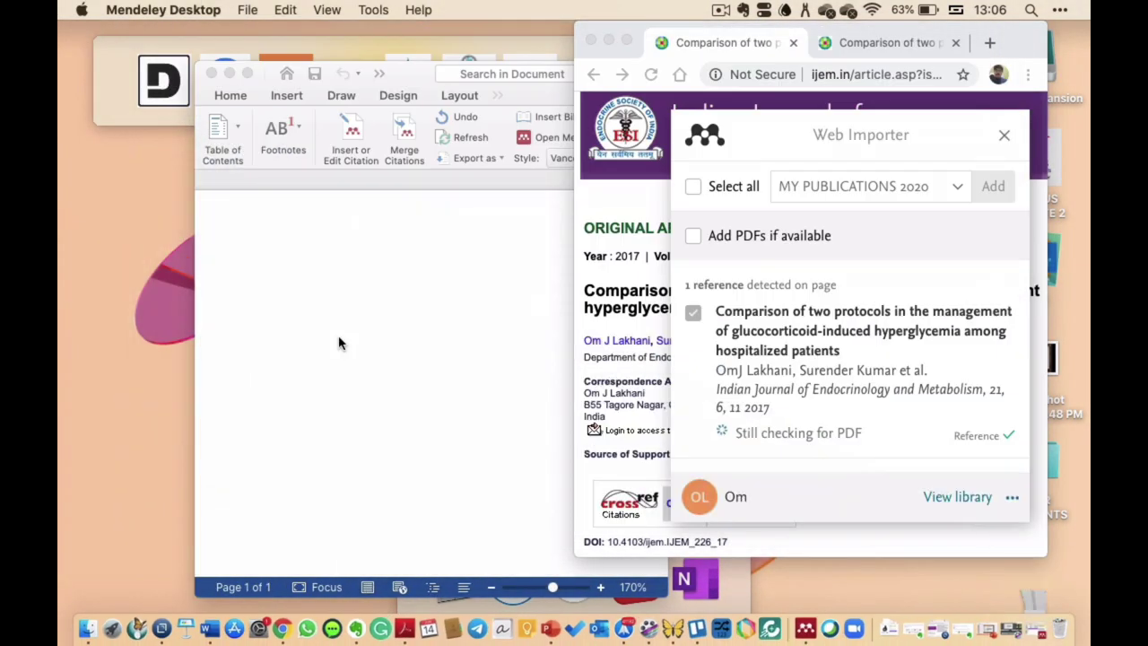
click(286, 90)
click(240, 71)
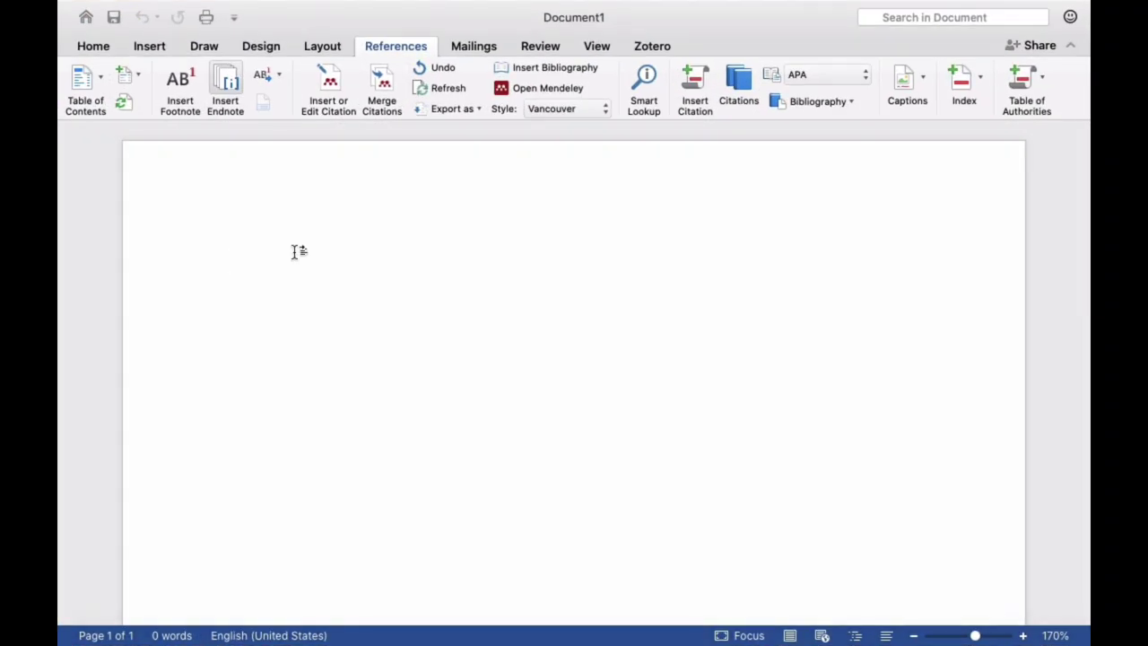
Step: Write the sentence "We are discussing glucocorticoid induced hyperglycemia." in the blank document
text(We are discussion)
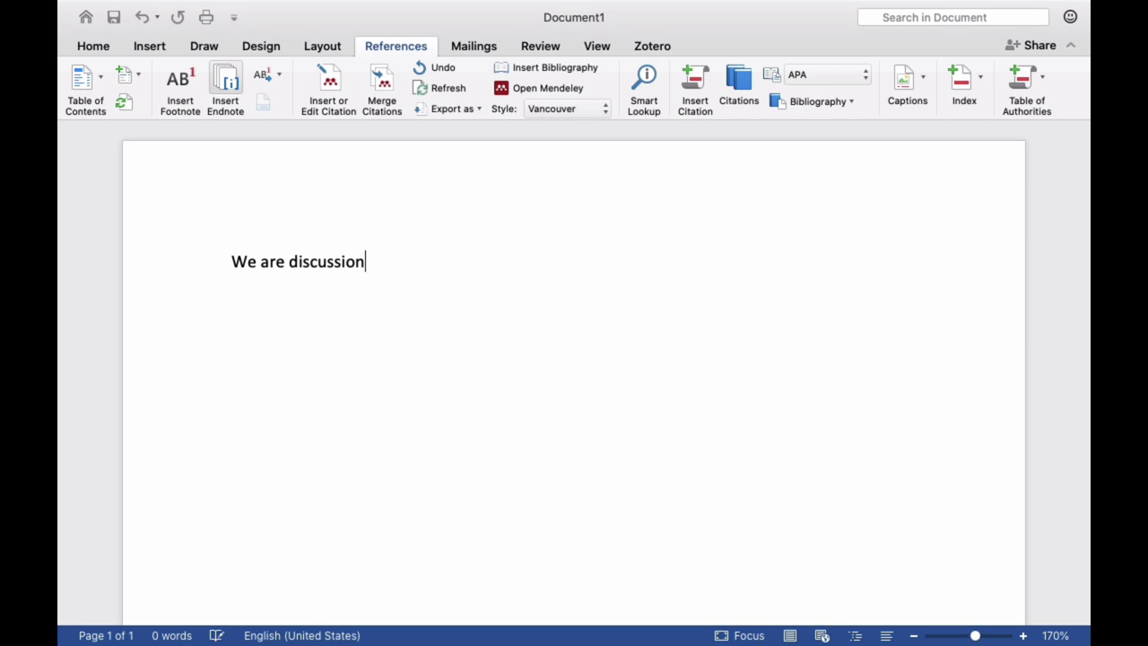
key(BackSpace)
key(BackSpace)
text(ng glucocortic)
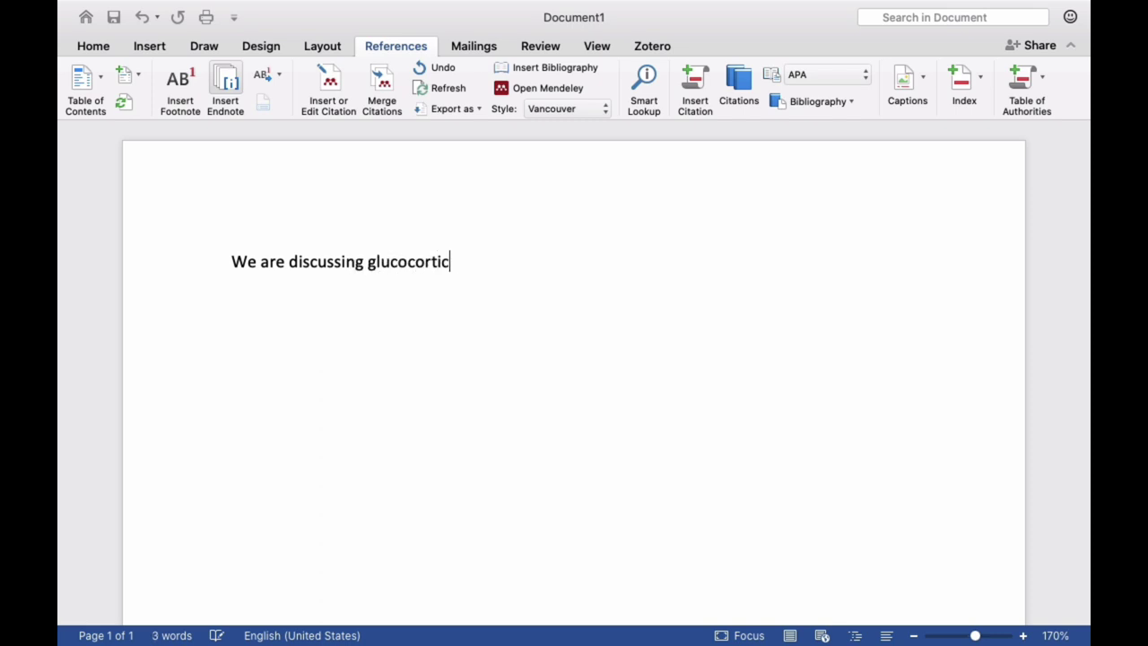
text(oid induced hypergl)
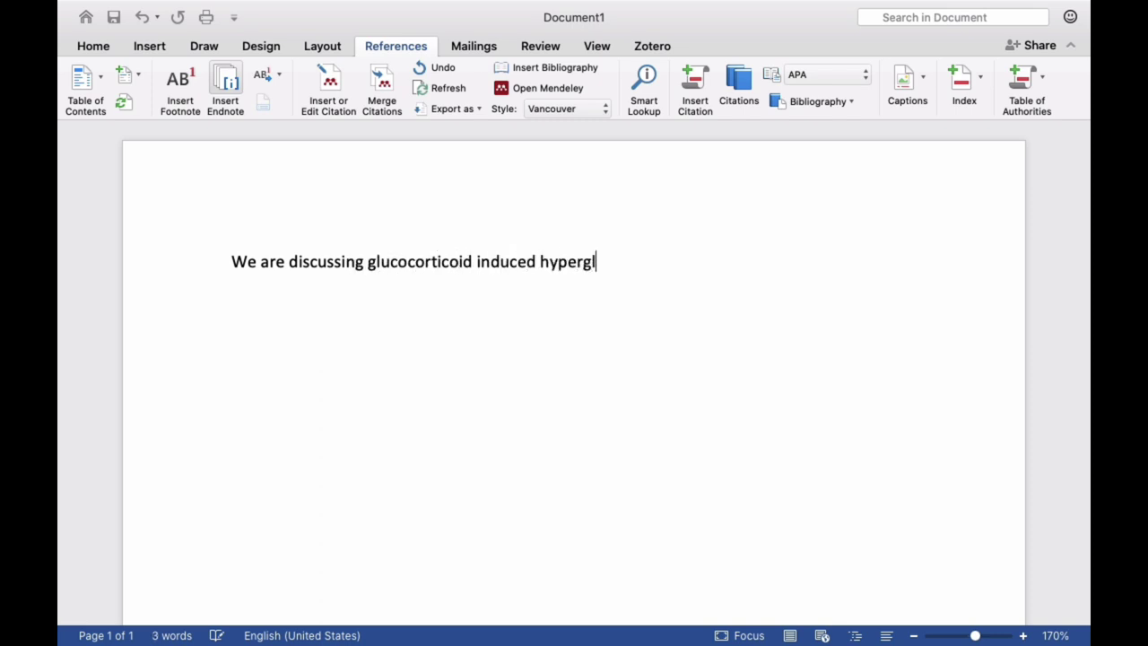
text(ycemia.)
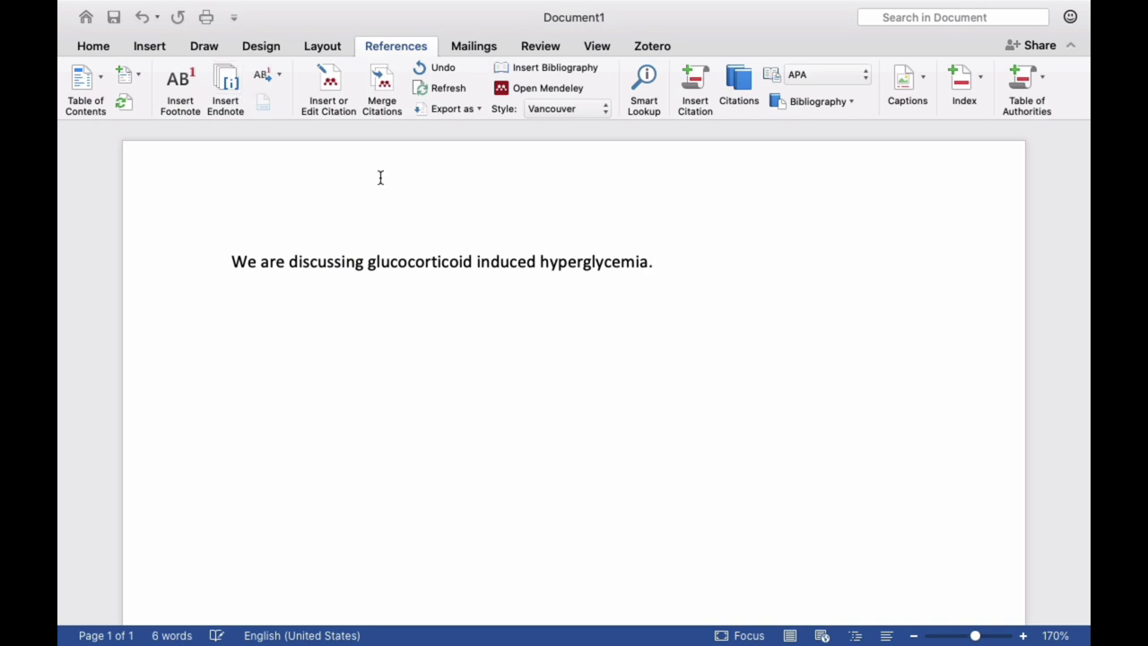
Step: Cite the glucocorticoid-induced hyperglycemia paper from the Mendeley library at the sentence's end and return the Word document to full screen
click(331, 84)
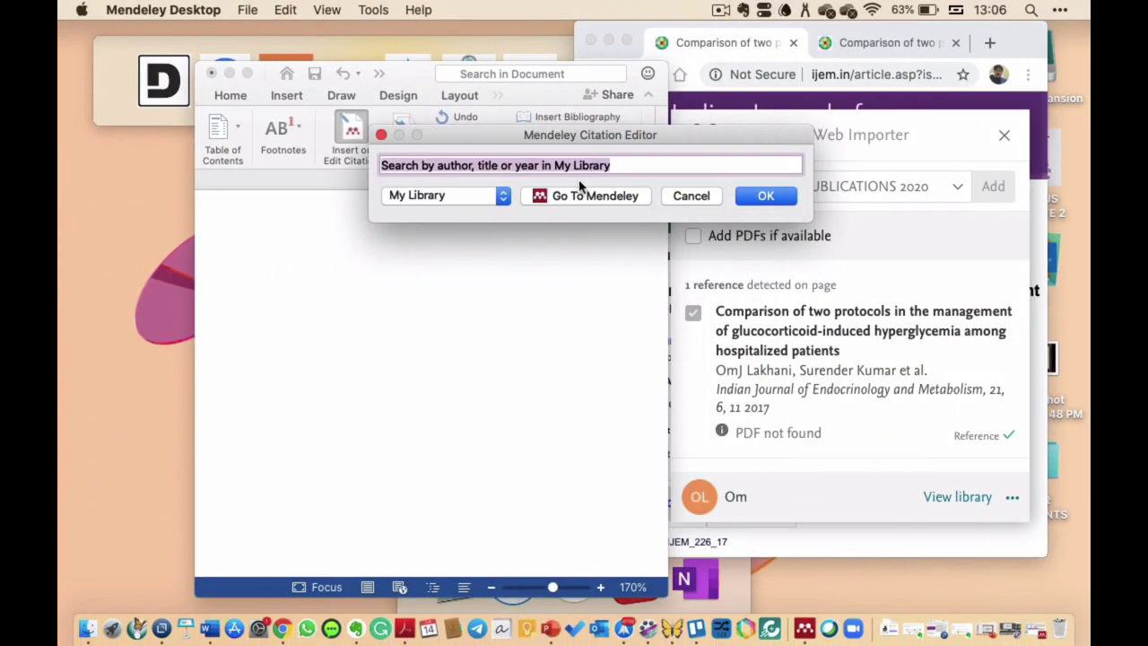
click(592, 197)
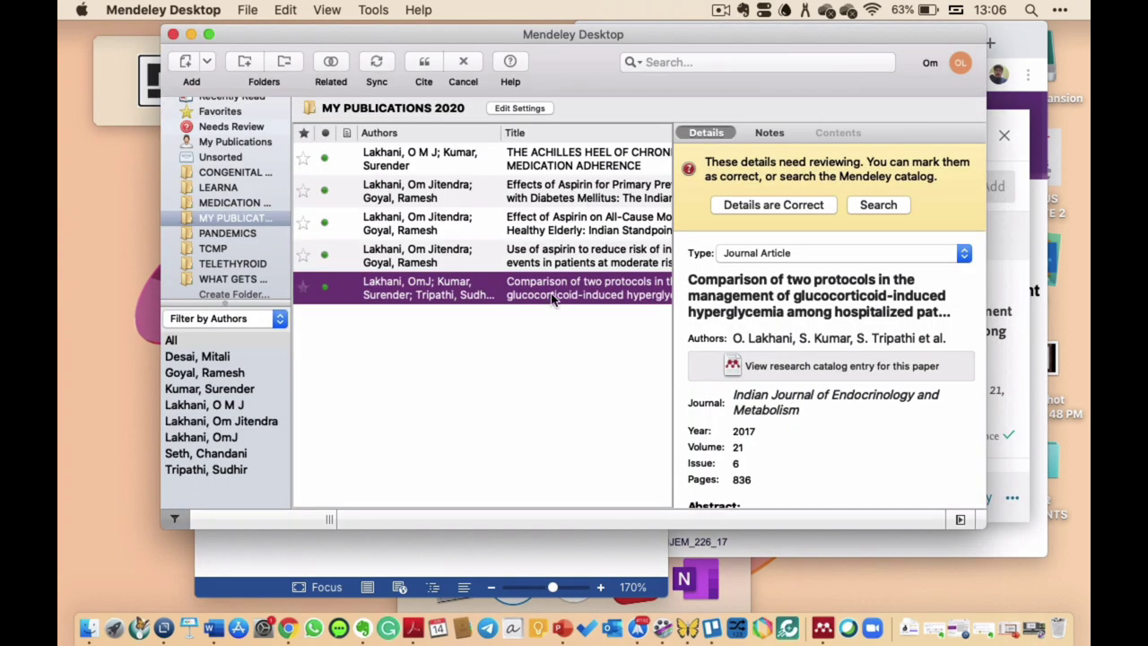
click(425, 63)
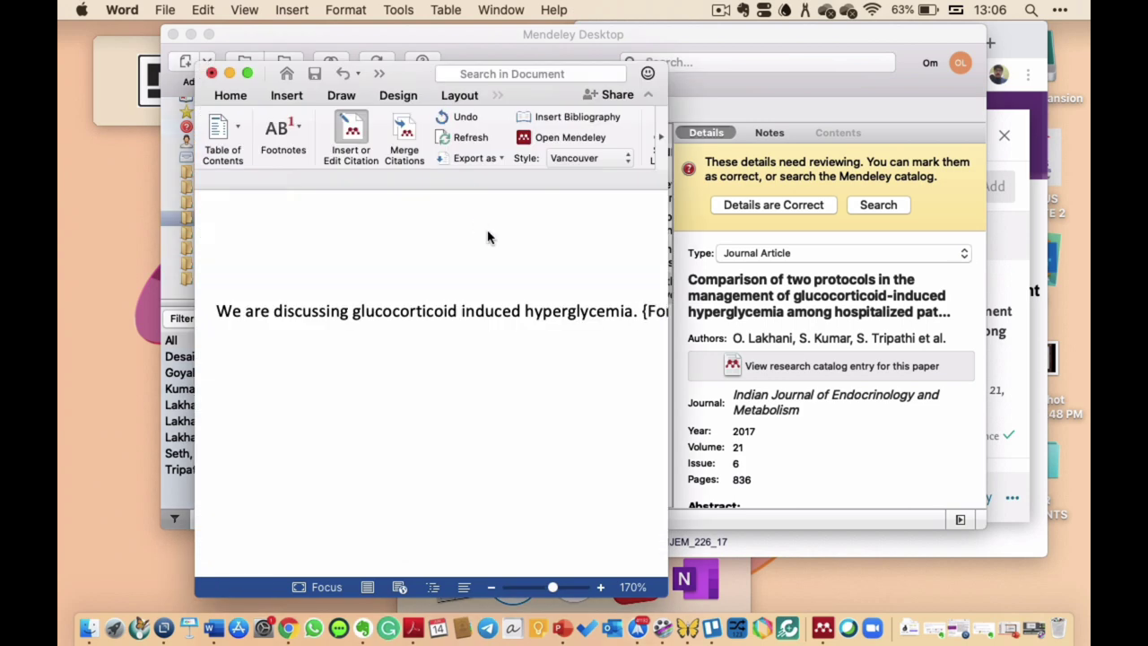
key(ctrl+super+f)
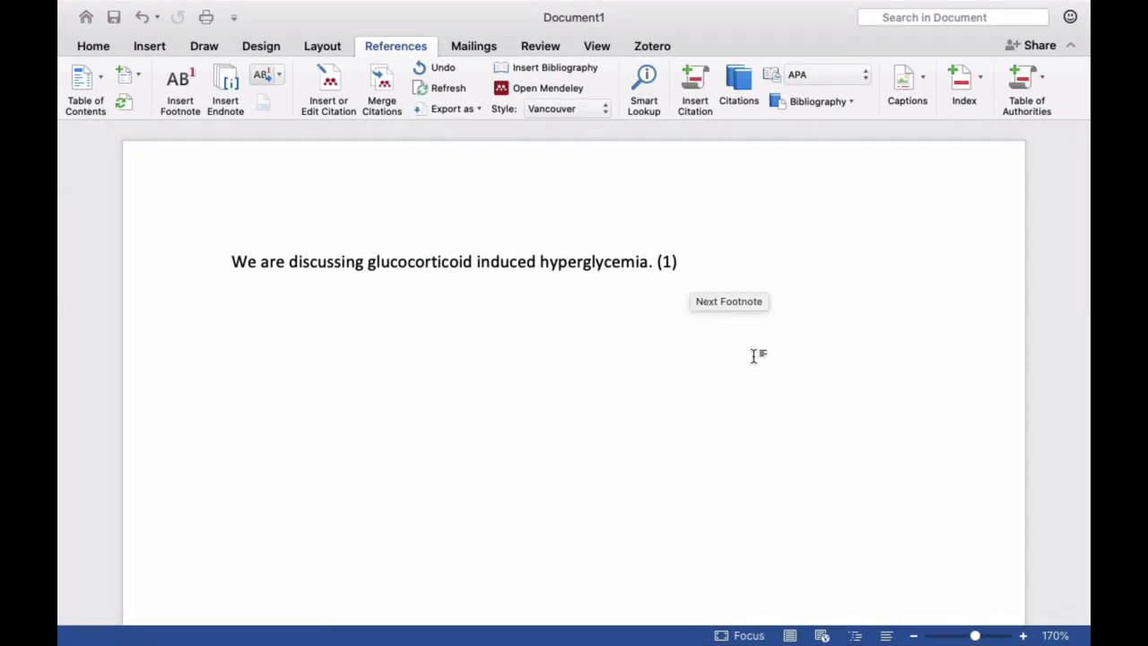
Step: Insert the Mendeley bibliography on a new line below the sentence and set the citation style to National Library of Medicine
click(554, 110)
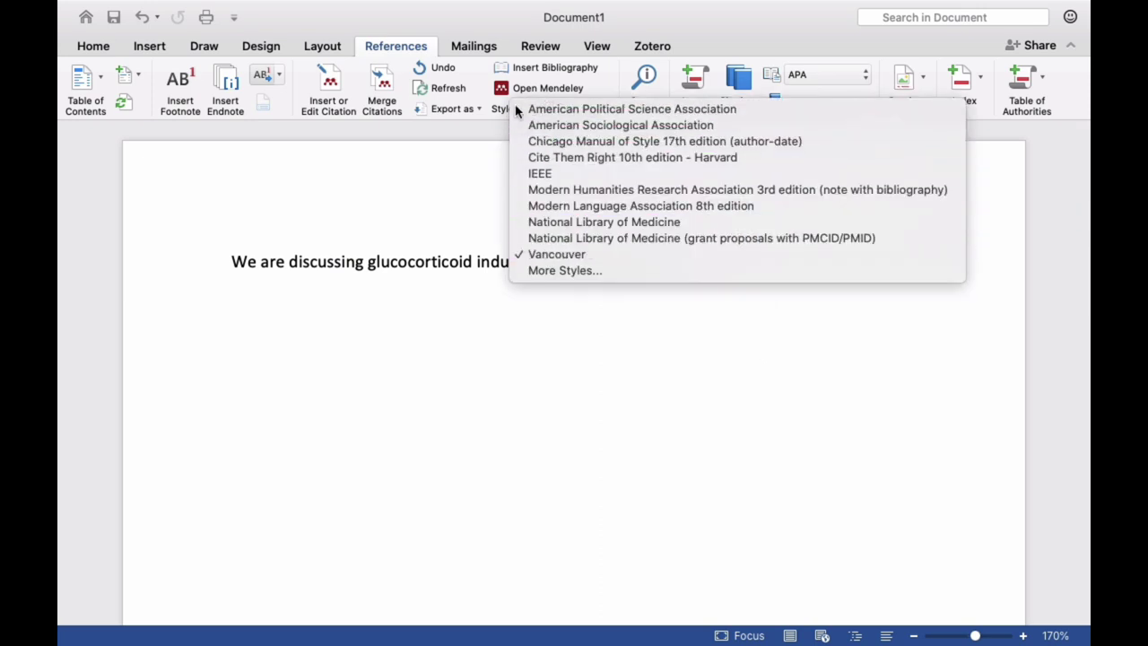
click(518, 111)
key(Return)
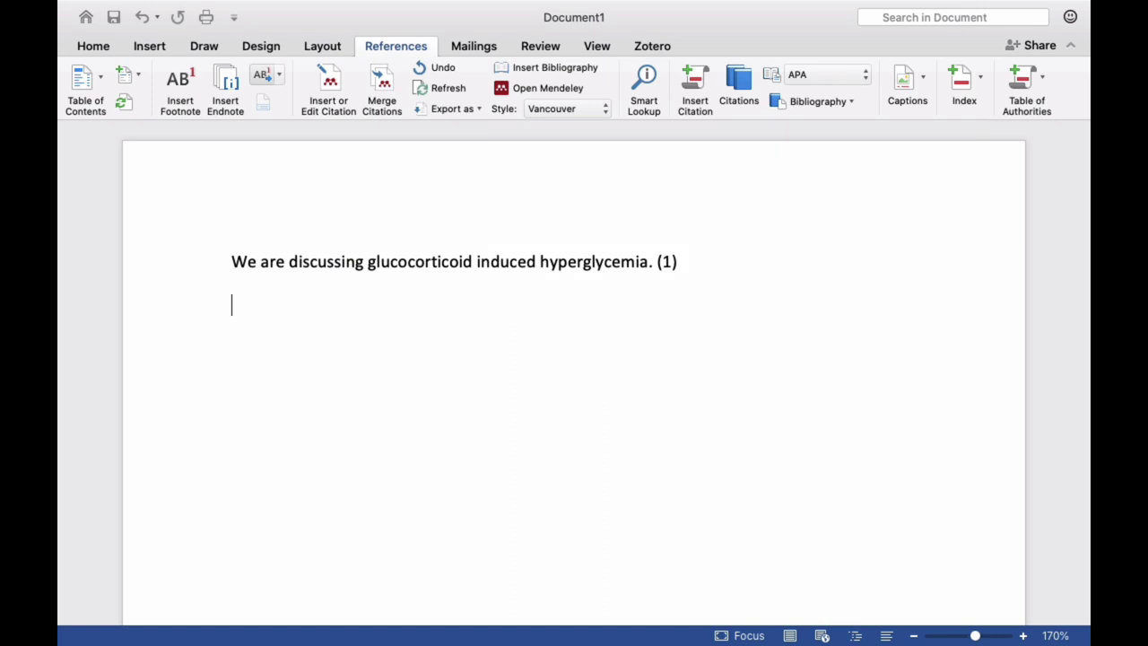
click(549, 73)
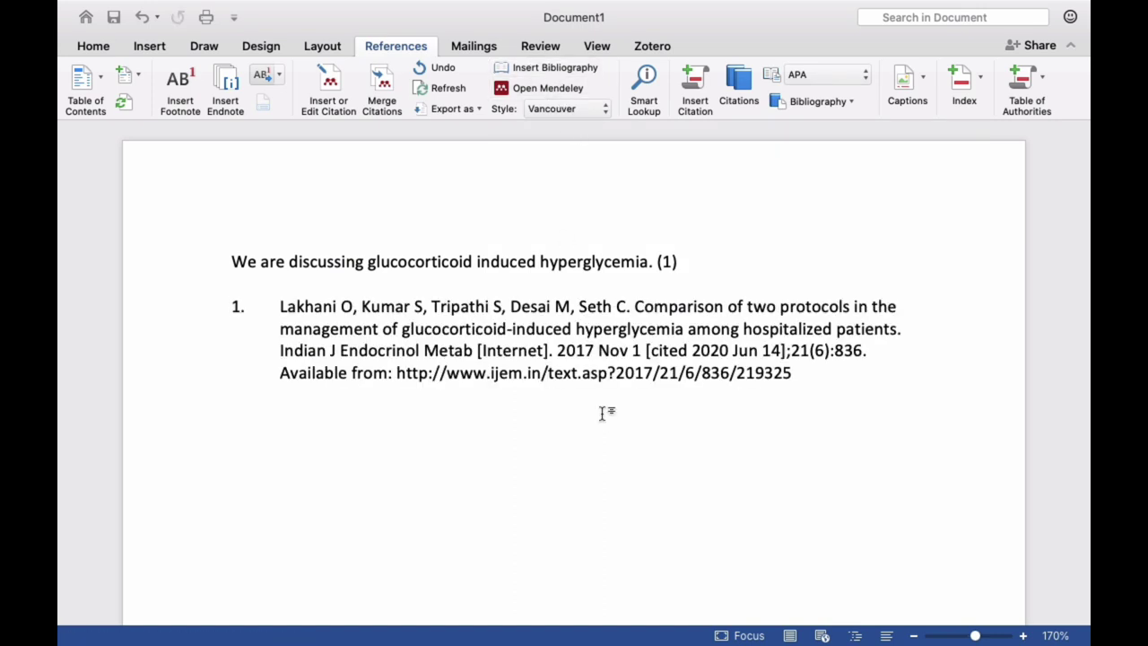
click(542, 110)
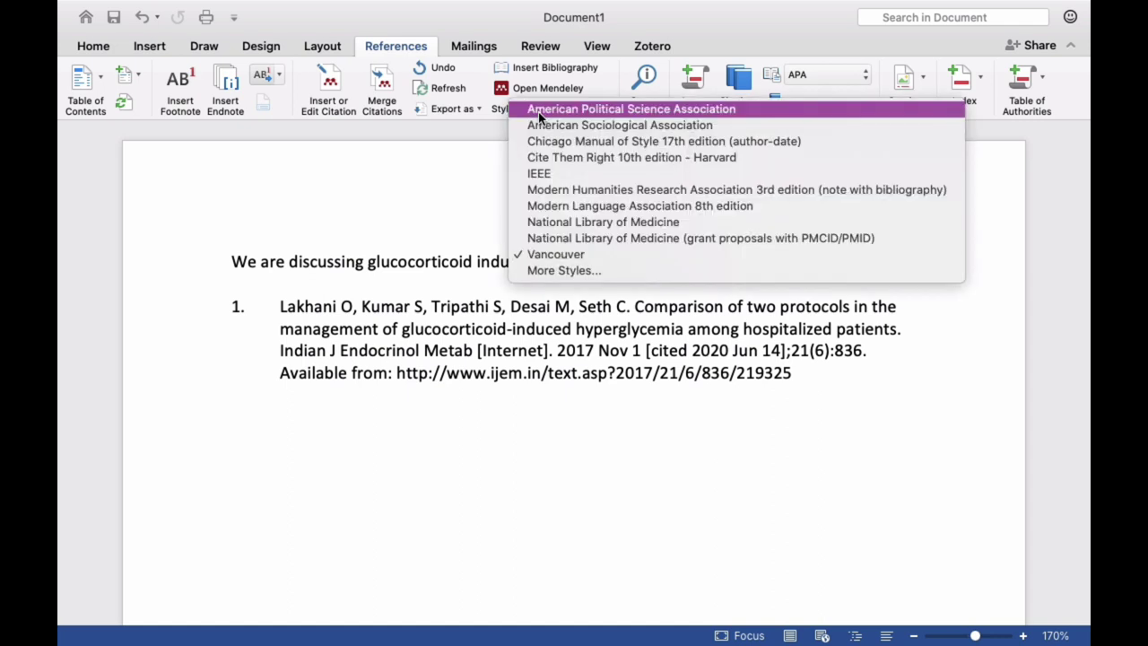
click(578, 222)
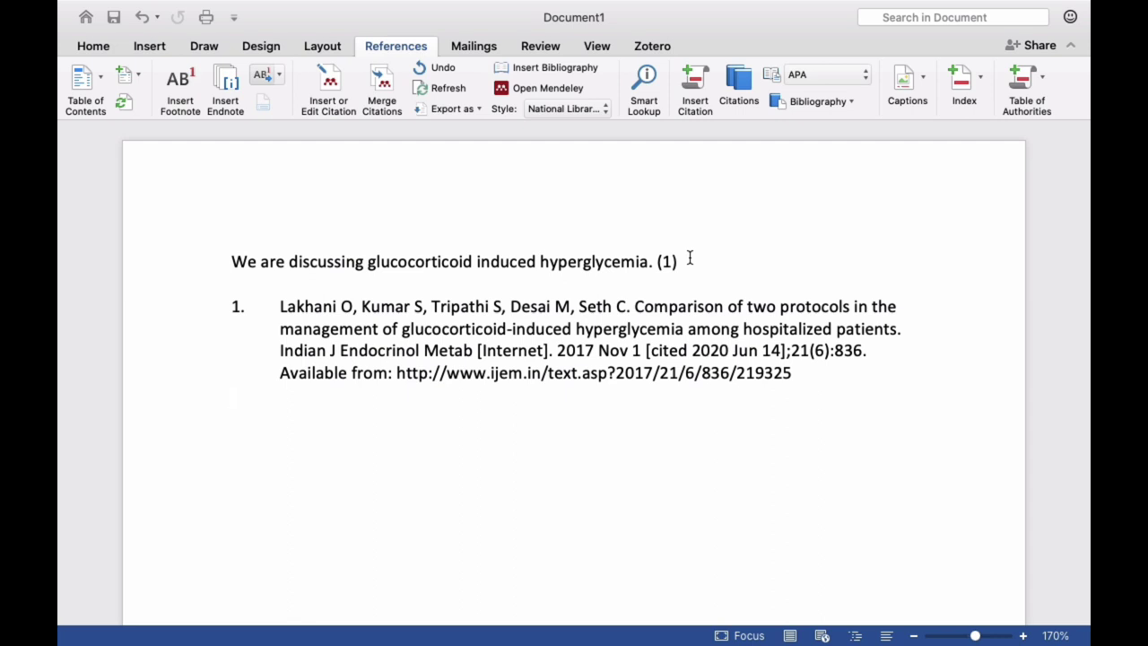
Step: Search Mendeley by author surname, cite "THE ACHILLES HEEL OF CHRONIC DISORDERS–MEDICATION ADHERENCE" after "glucocorticoid", and check the renumbered references in full screen
click(470, 261)
click(321, 86)
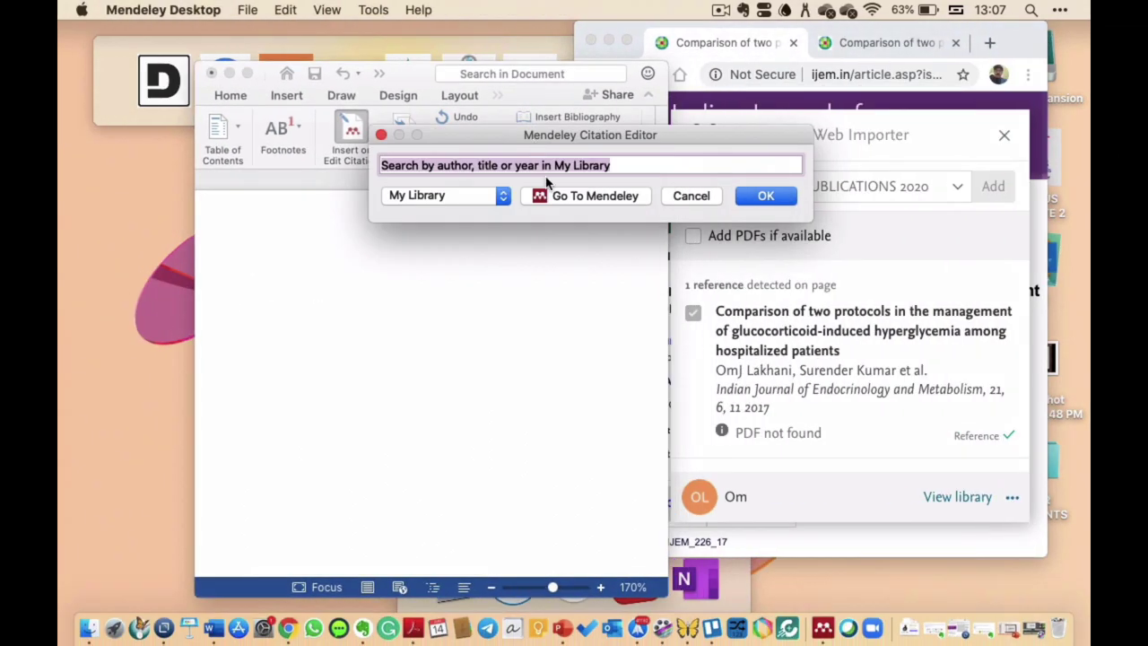
text(lakhani)
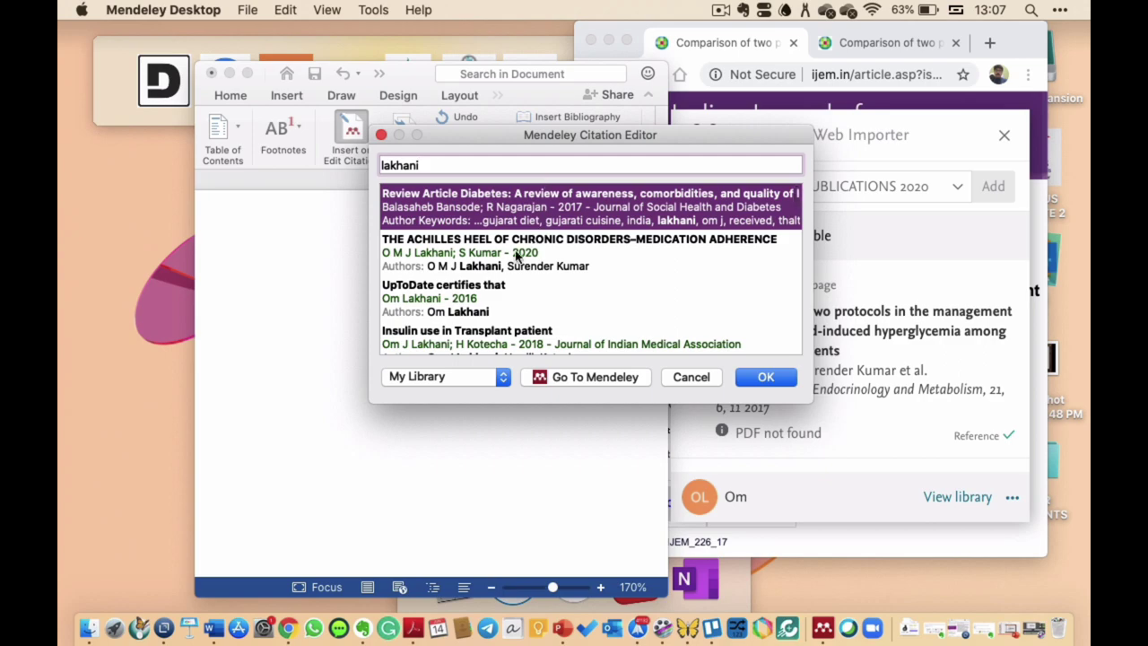
click(495, 263)
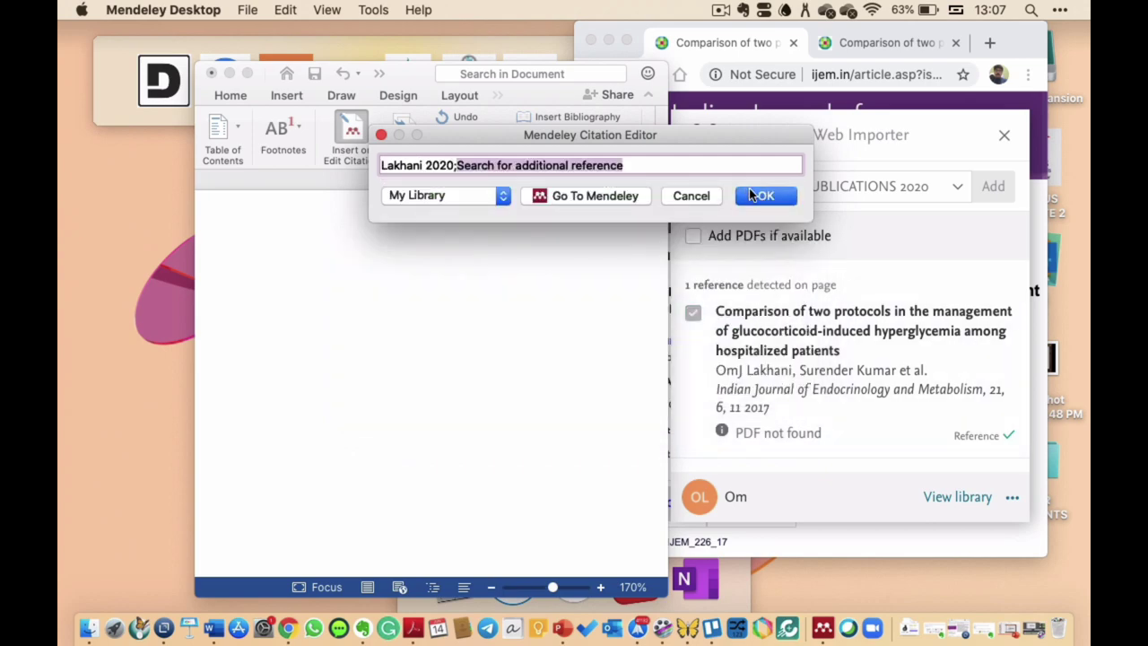
click(746, 195)
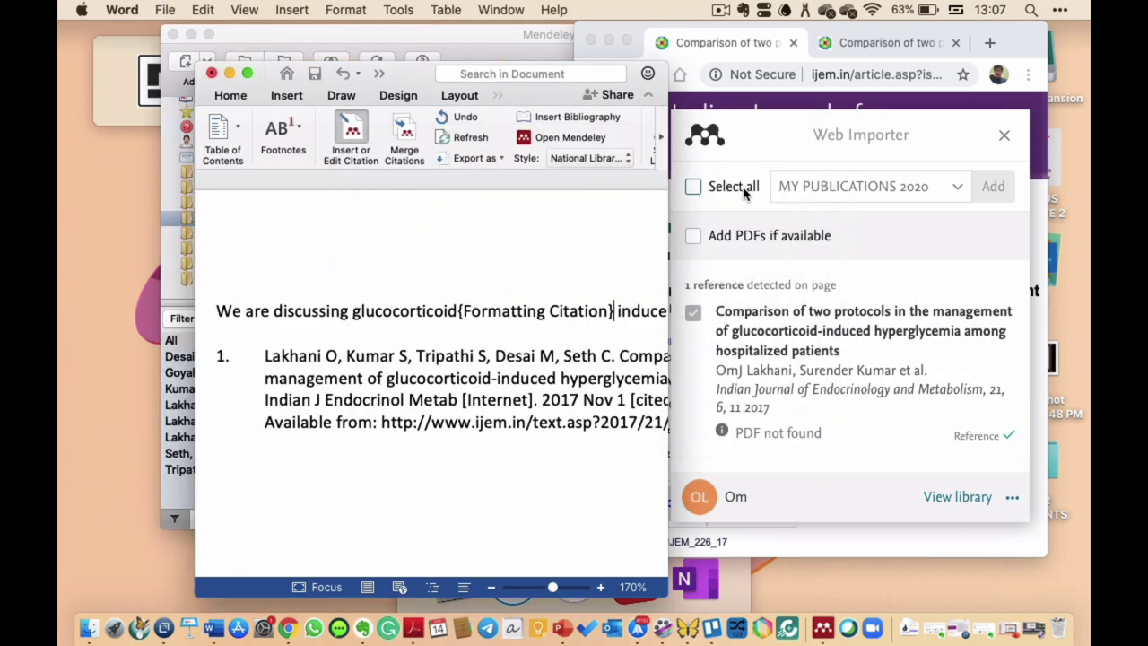
click(248, 73)
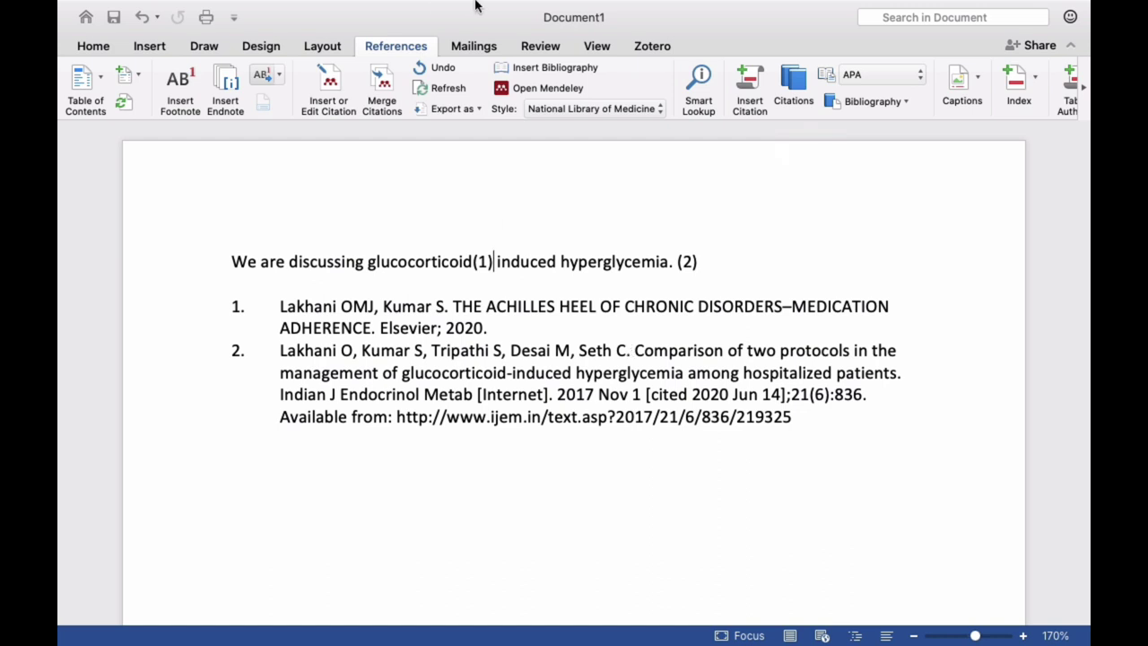
click(113, 40)
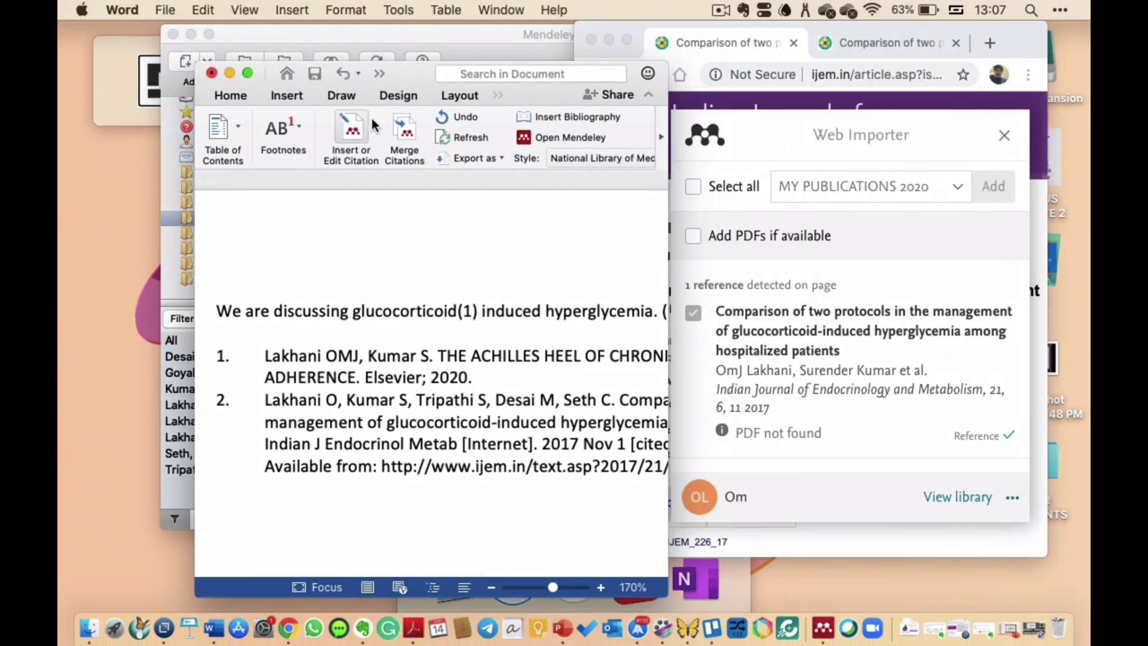